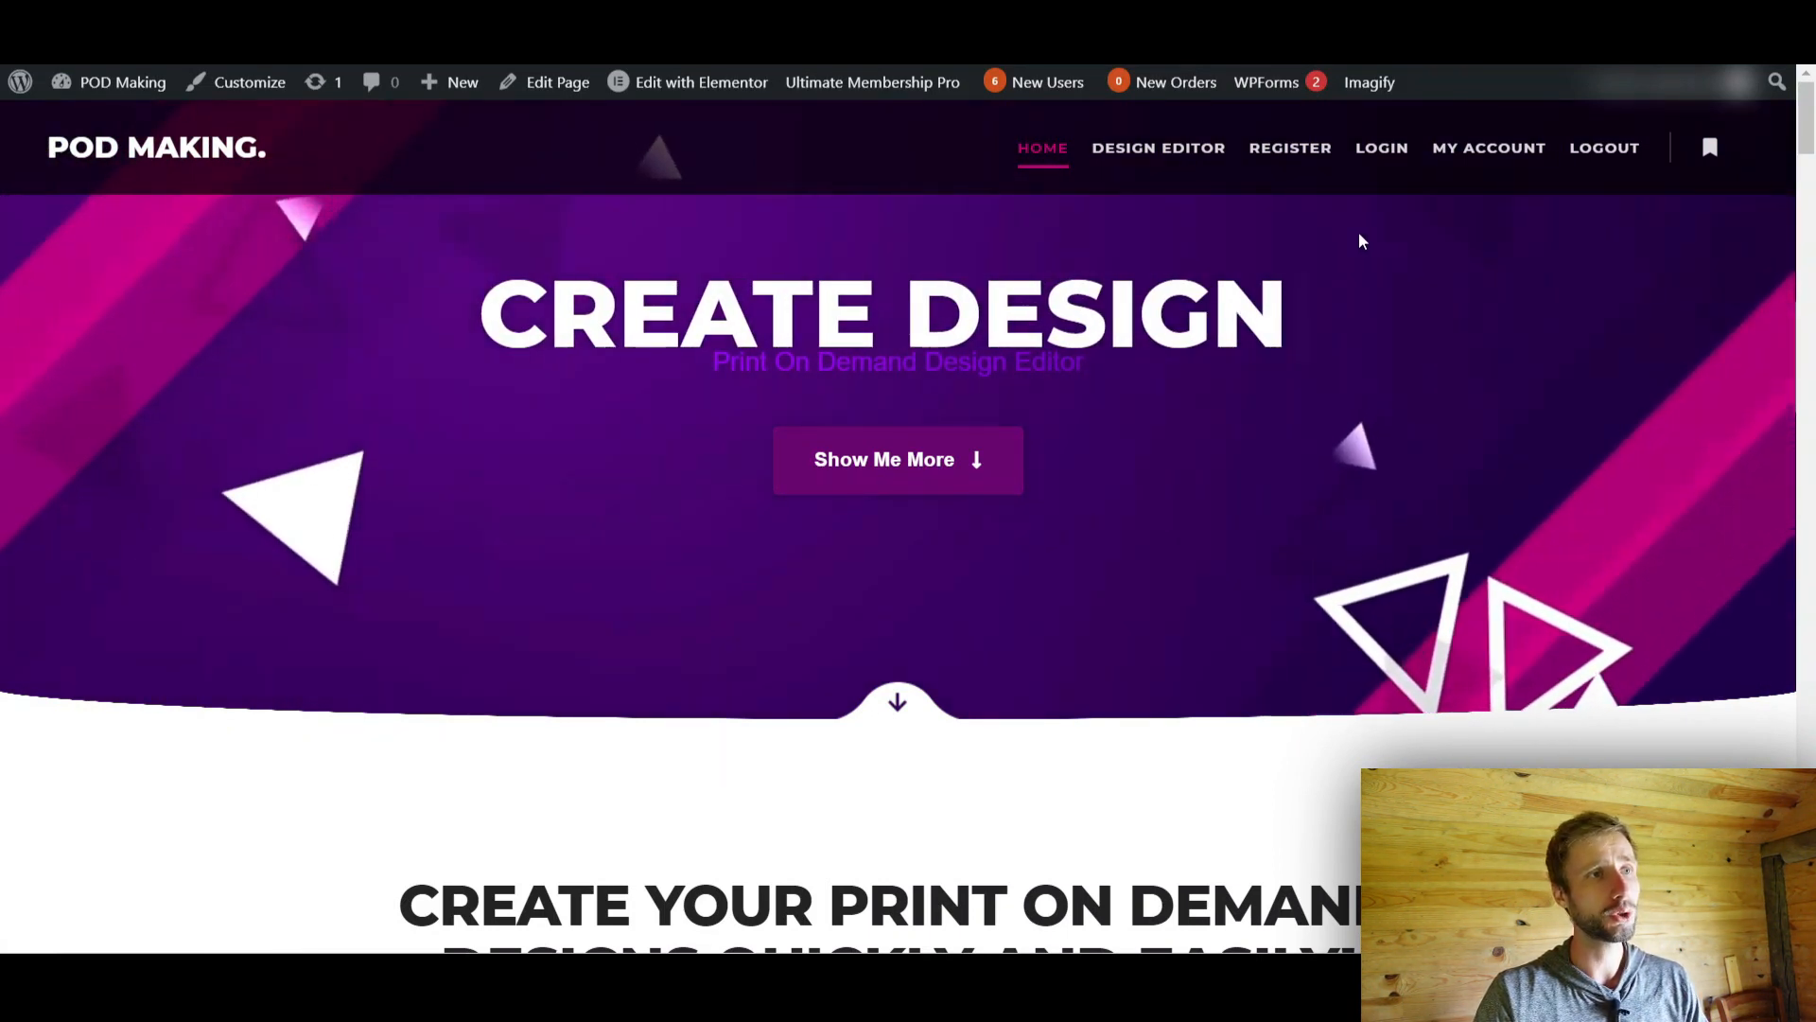
Open the design editor and choose the 4500 X 5400px canvas from the Merch By Amazon category
left_click(1158, 152)
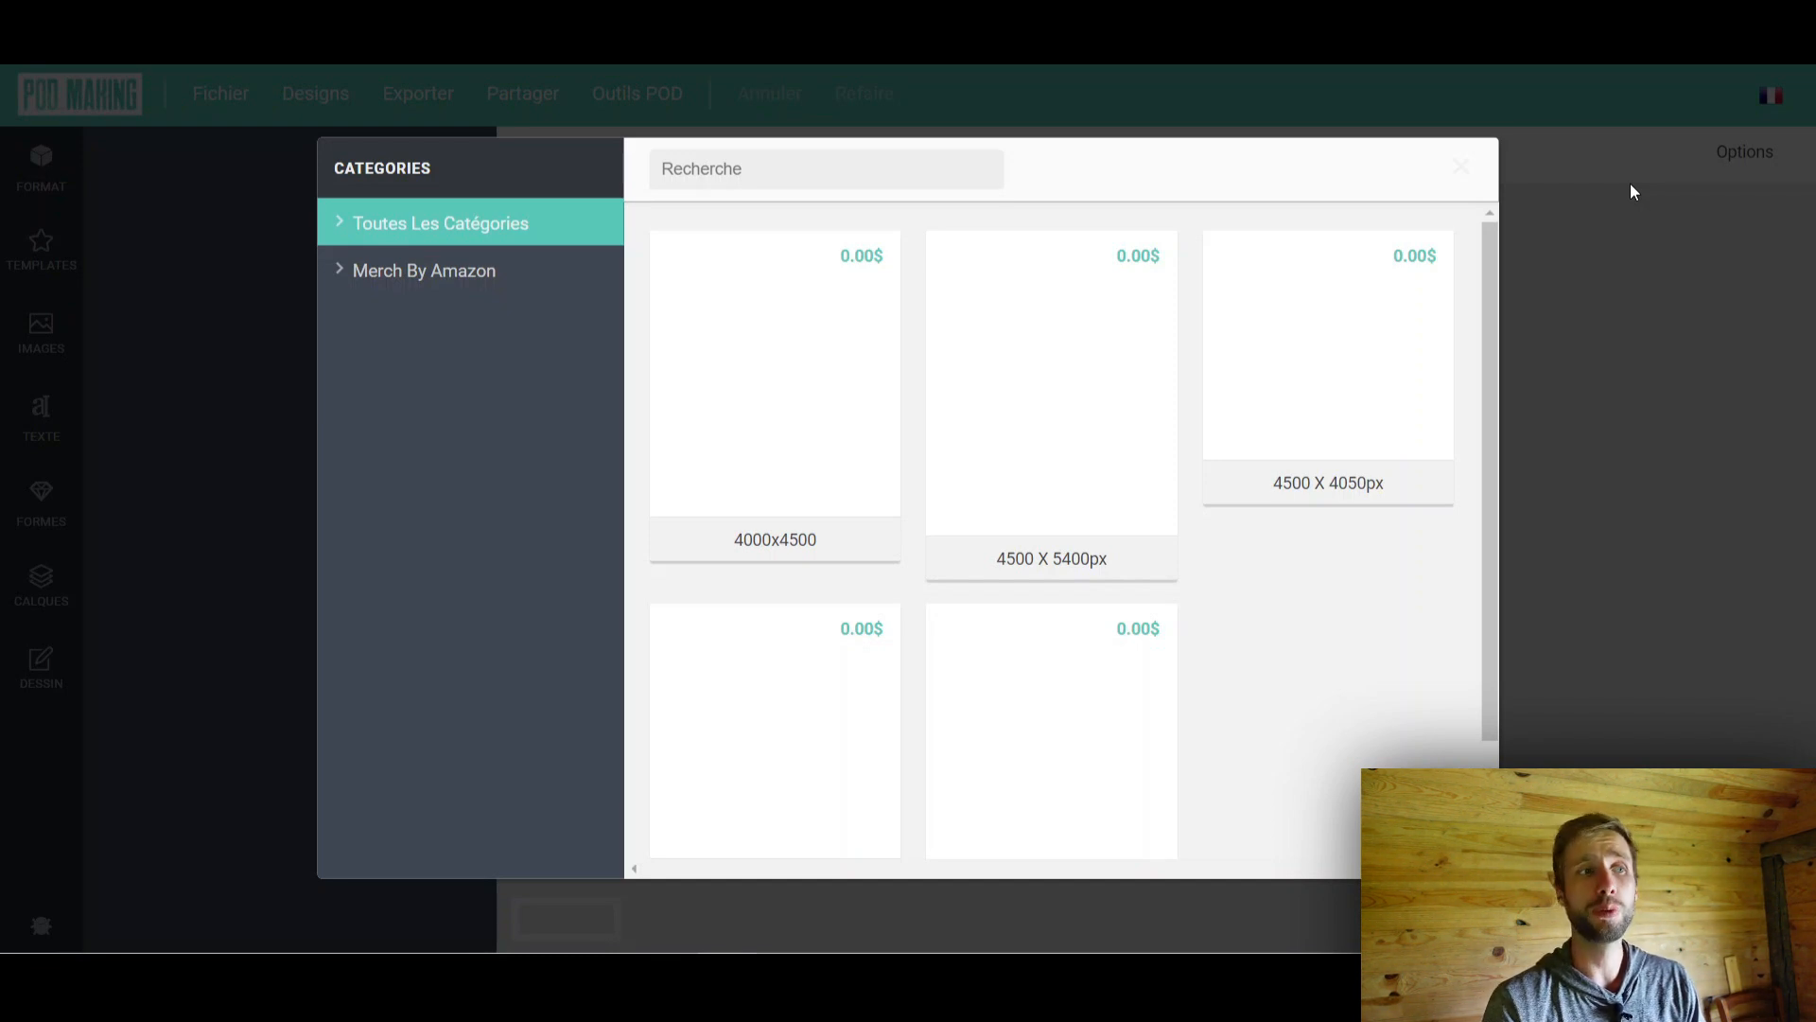
scroll(1050, 568, "down", 1)
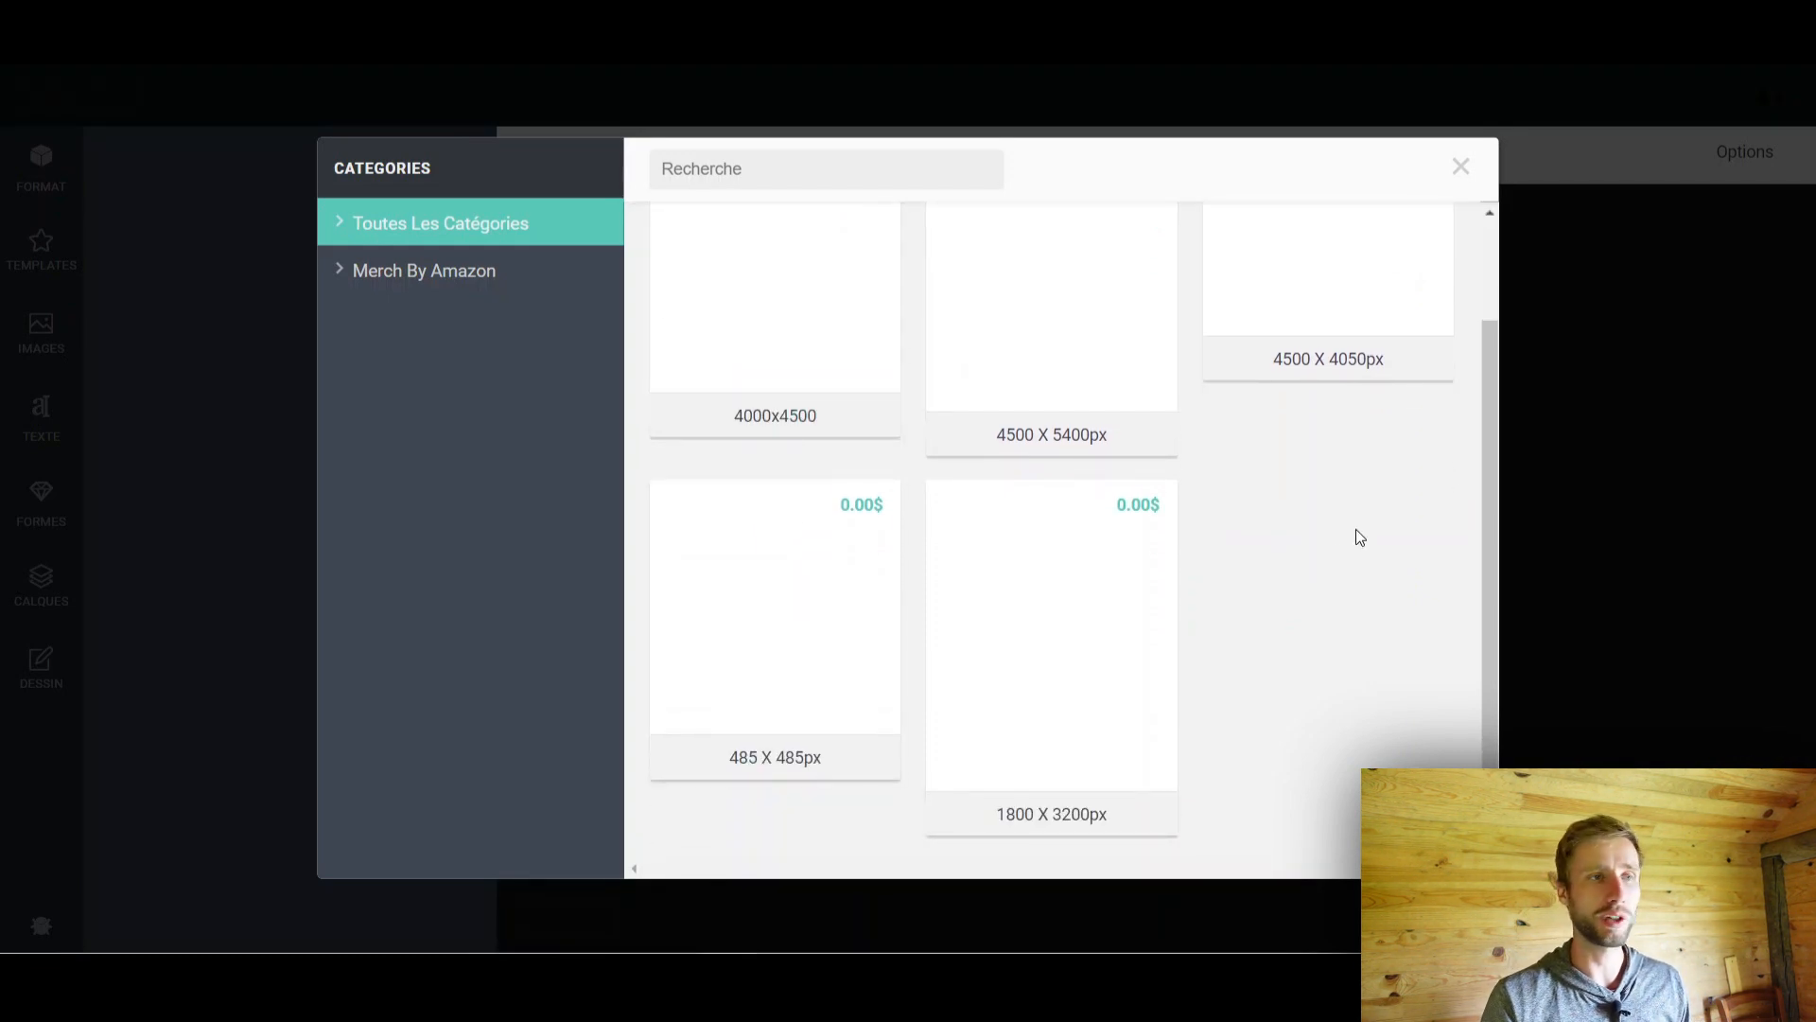
scroll(1396, 617, "up", 1)
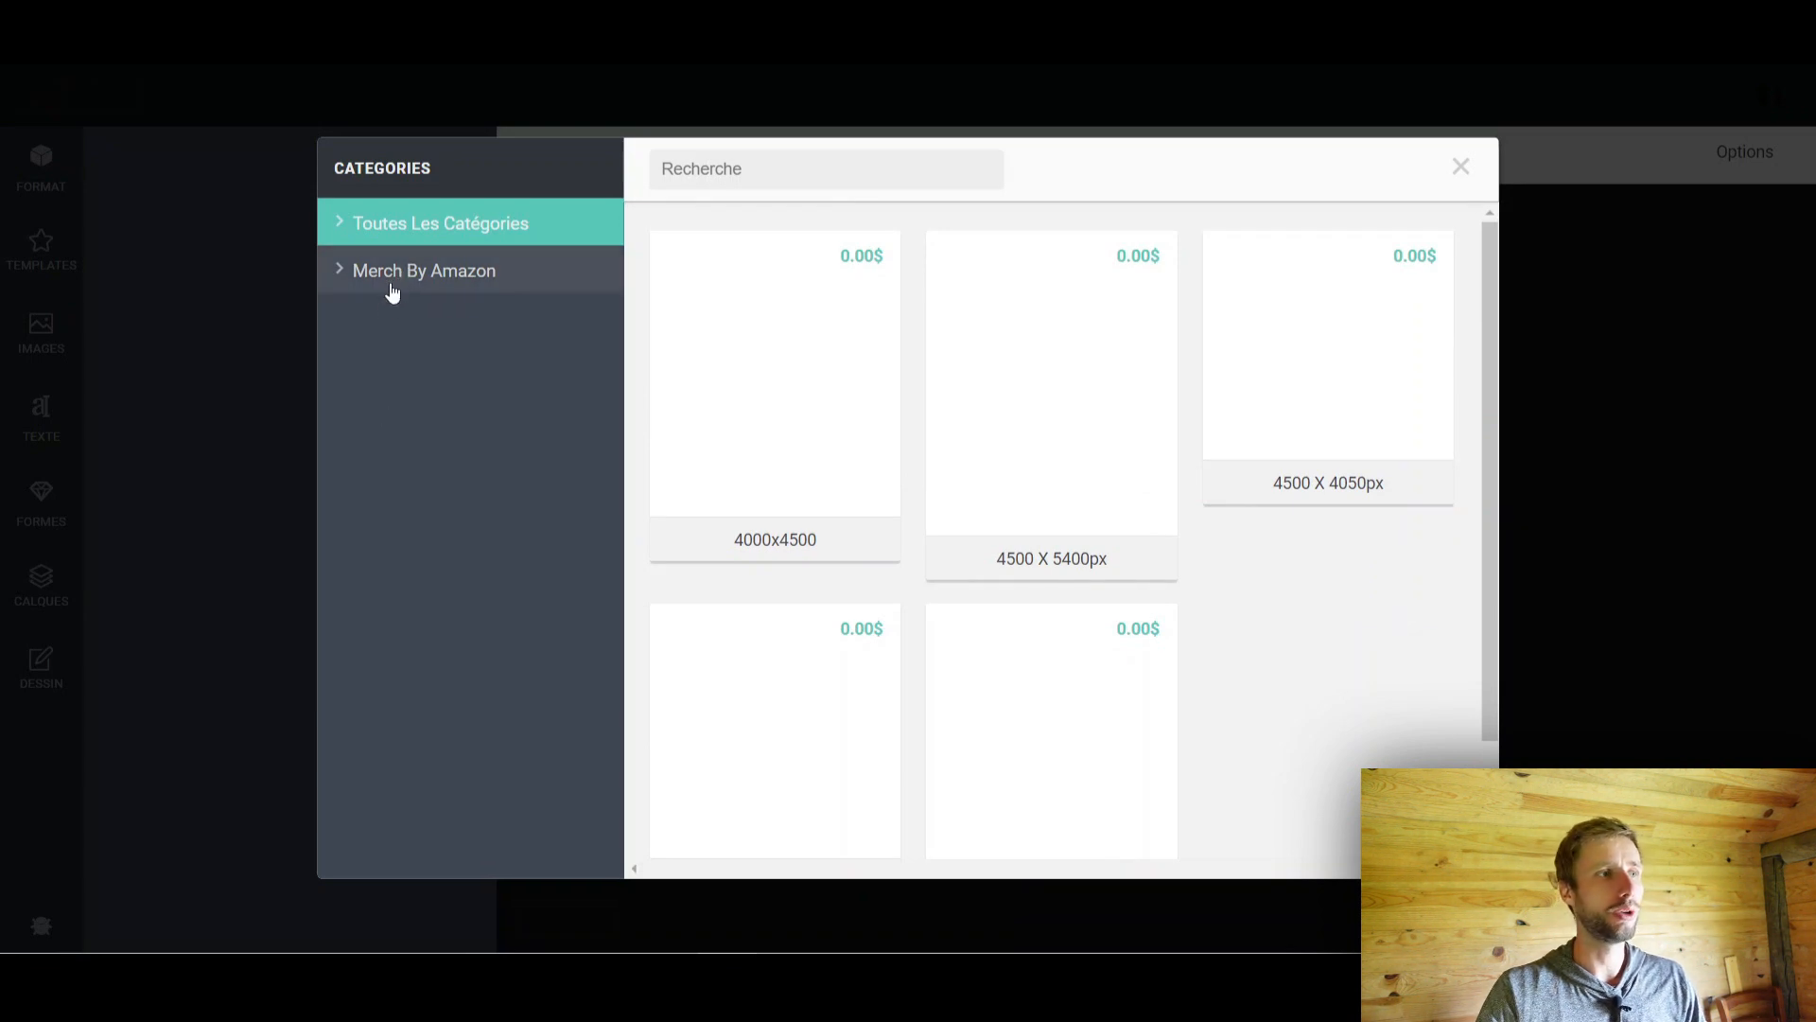
left_click(456, 270)
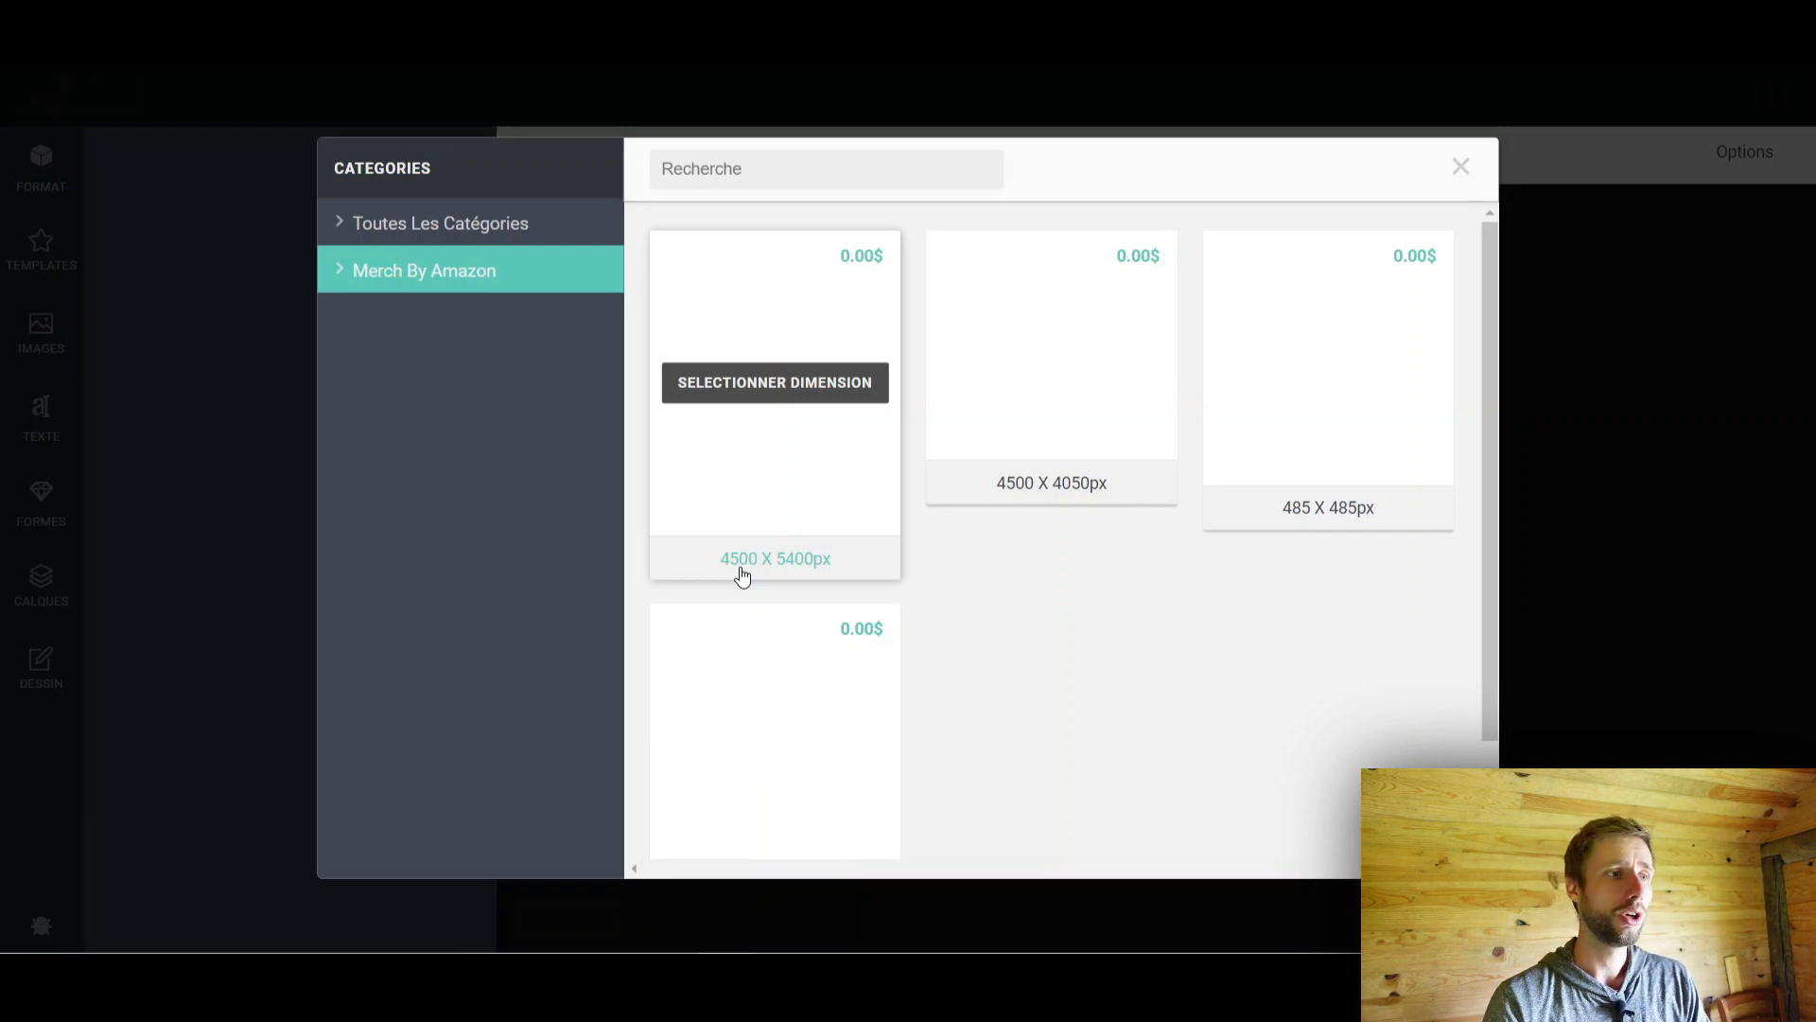
left_click(778, 385)
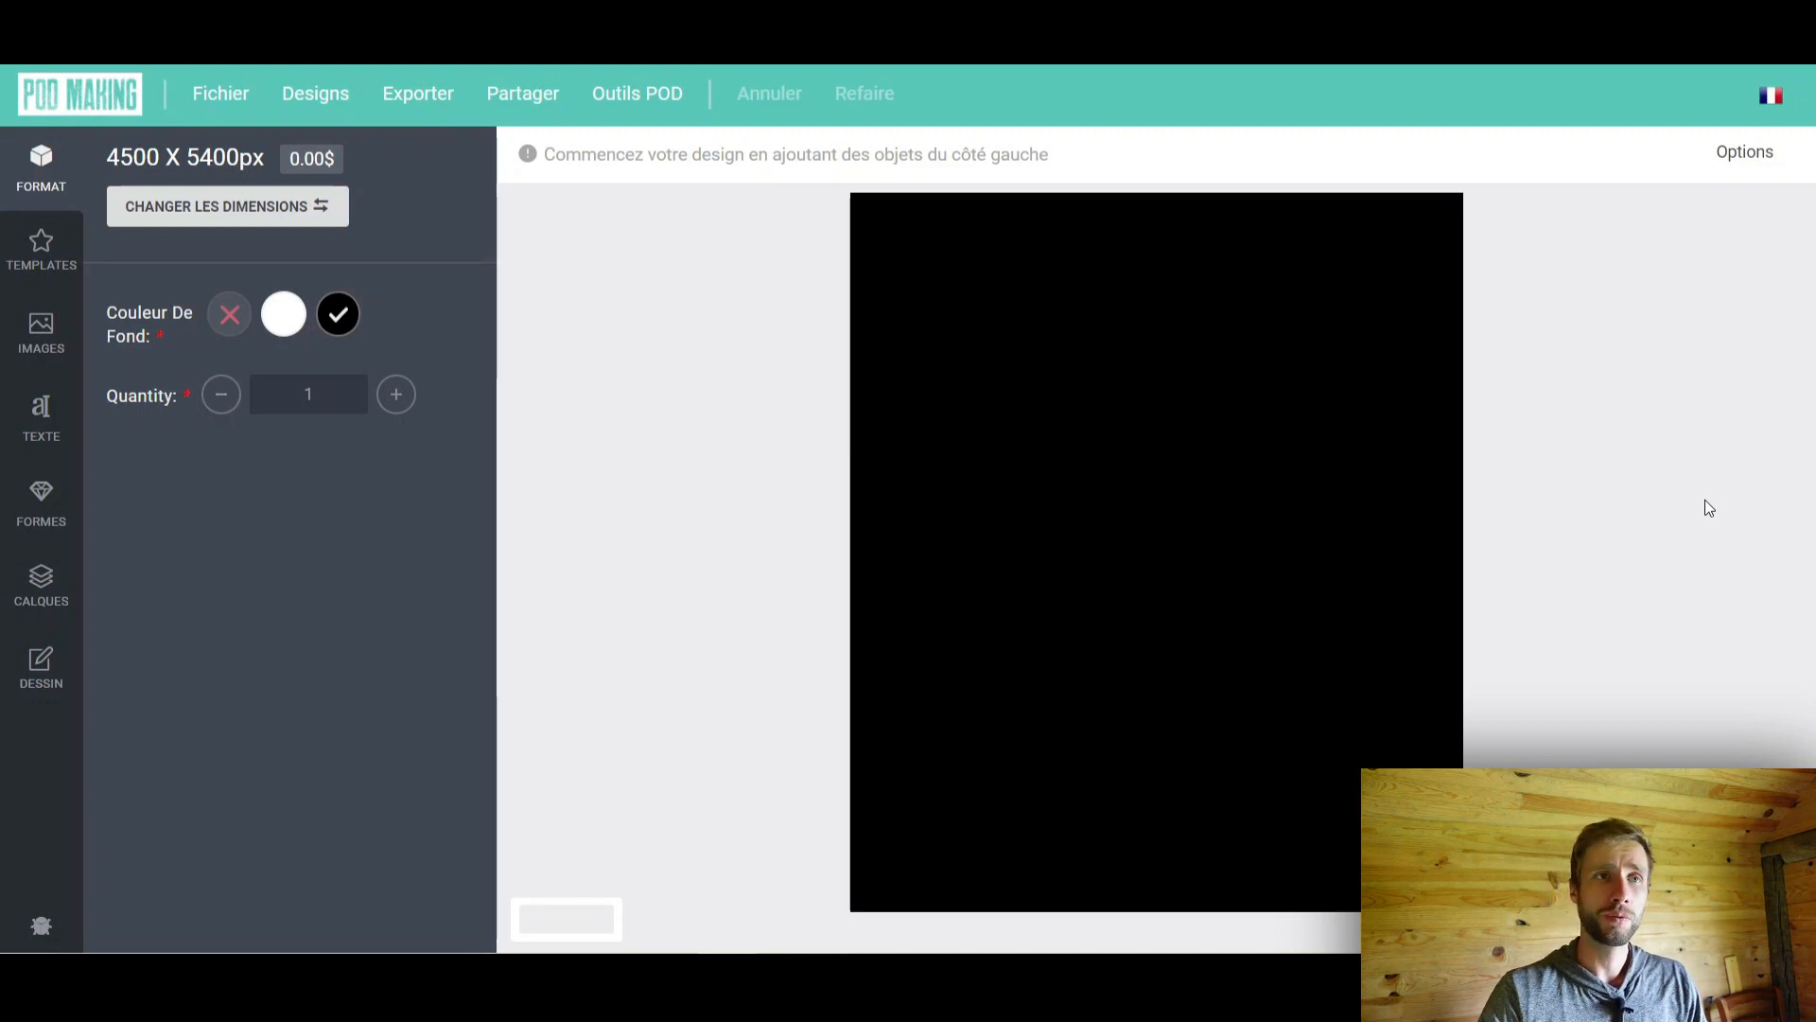
Keep French as the editor language and try a white canvas background before restoring black
left_click(1771, 95)
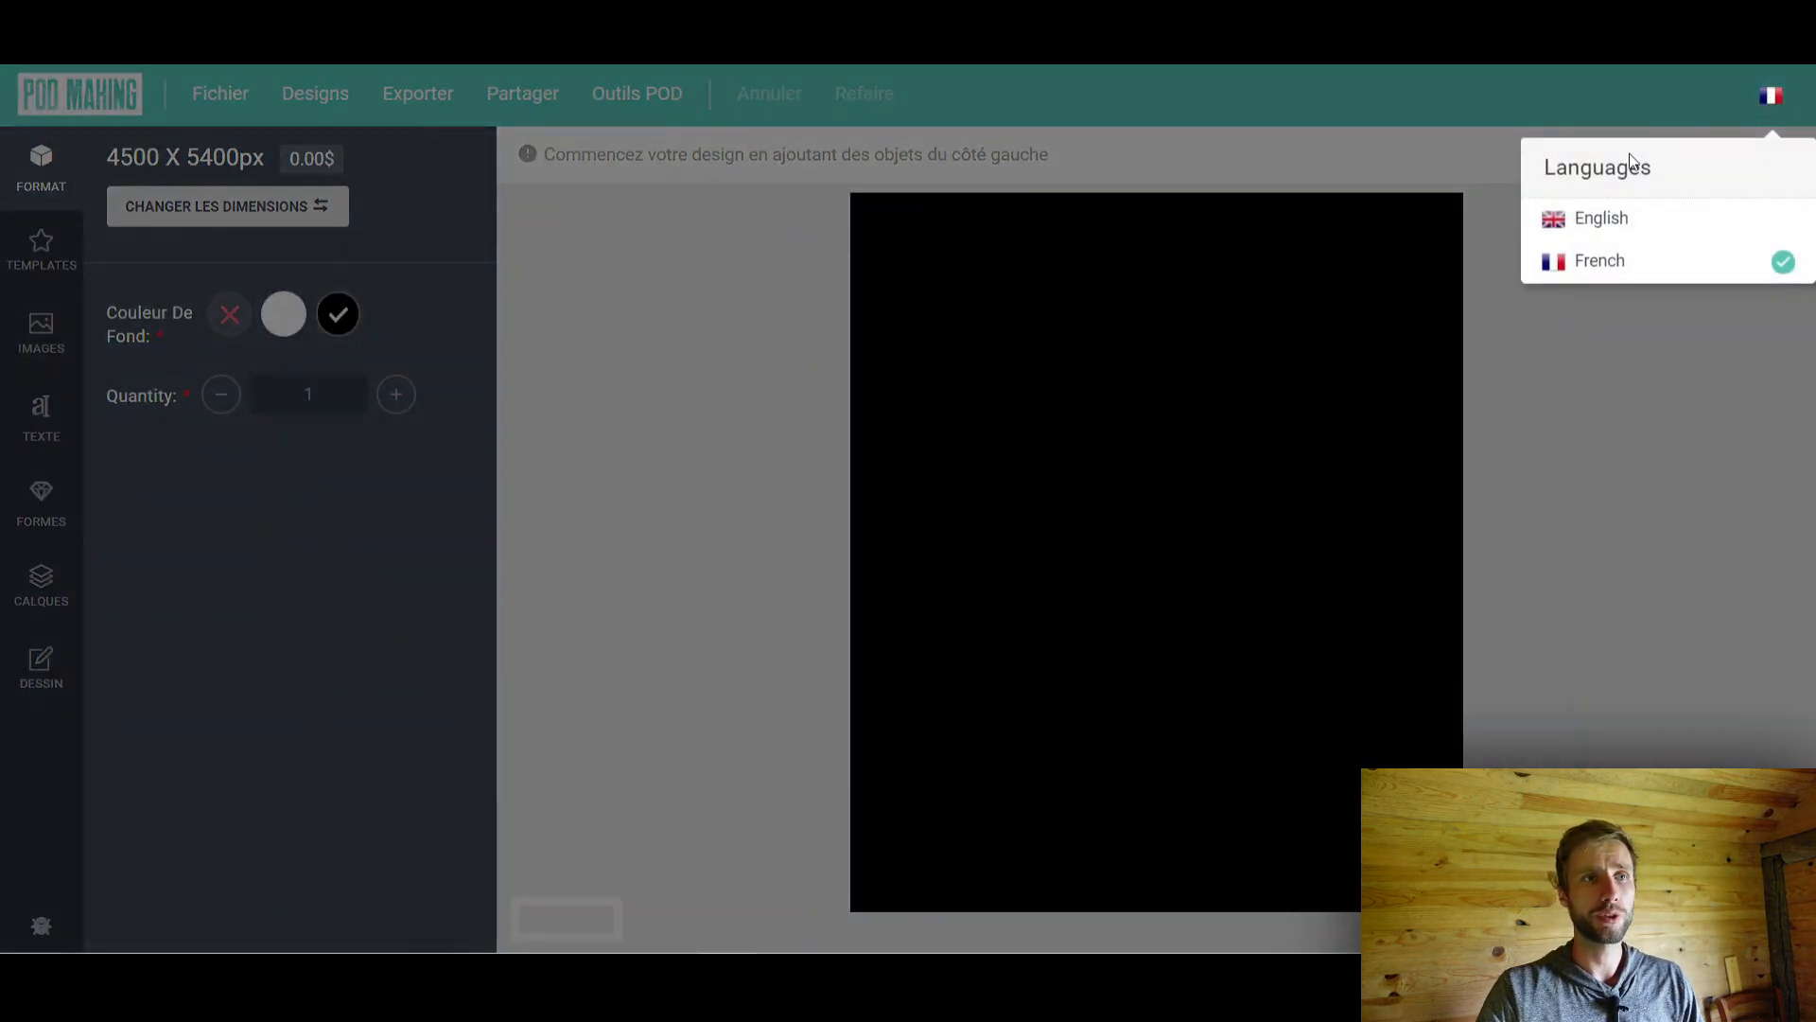
left_click(1613, 263)
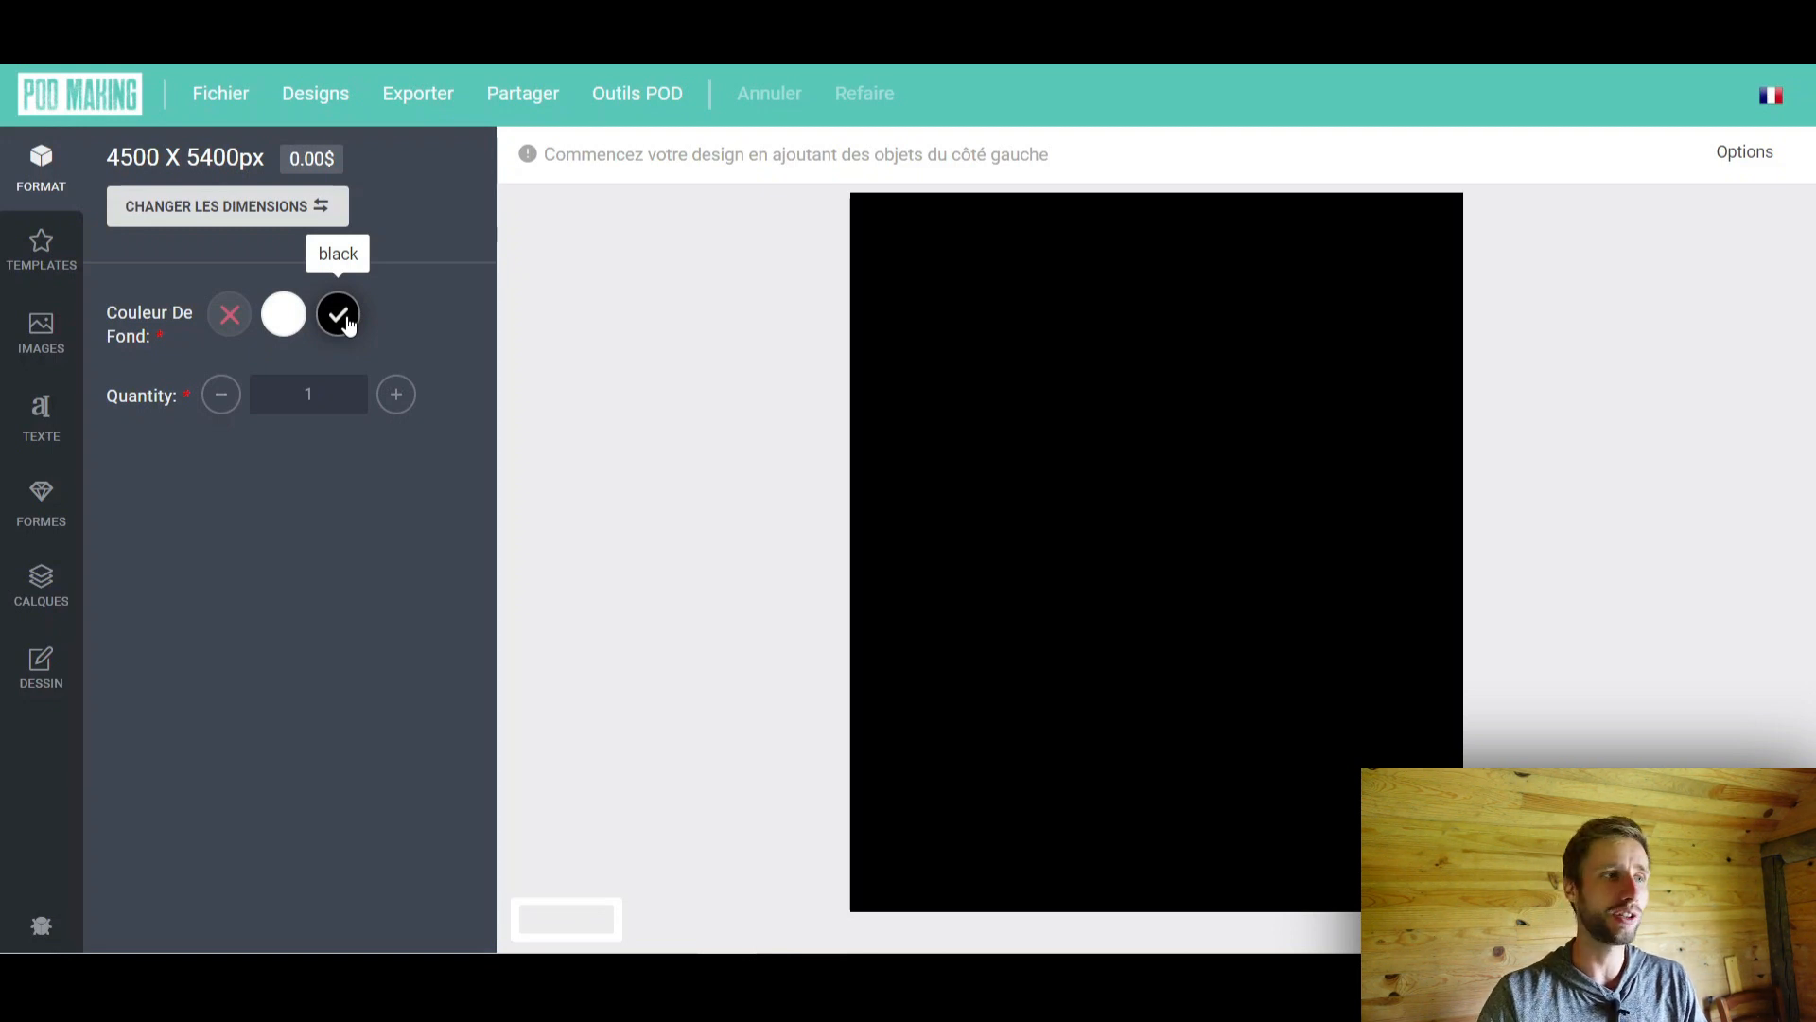
left_click(284, 316)
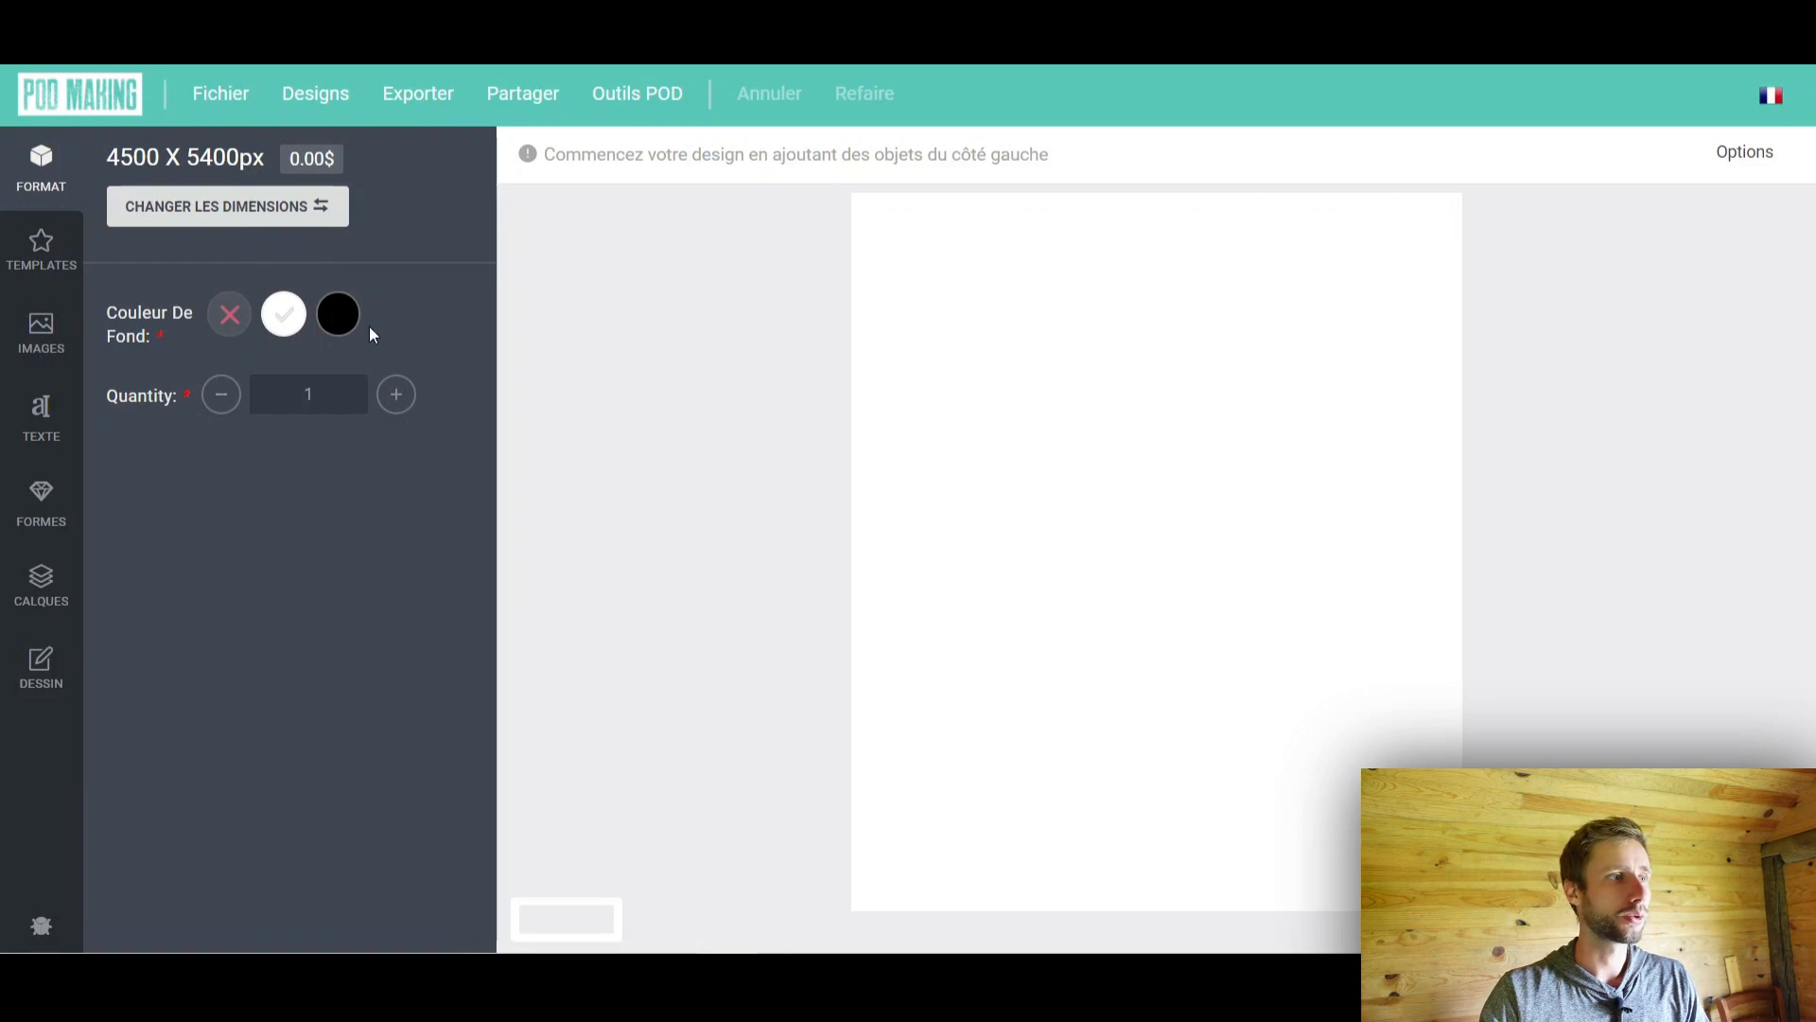
left_click(338, 315)
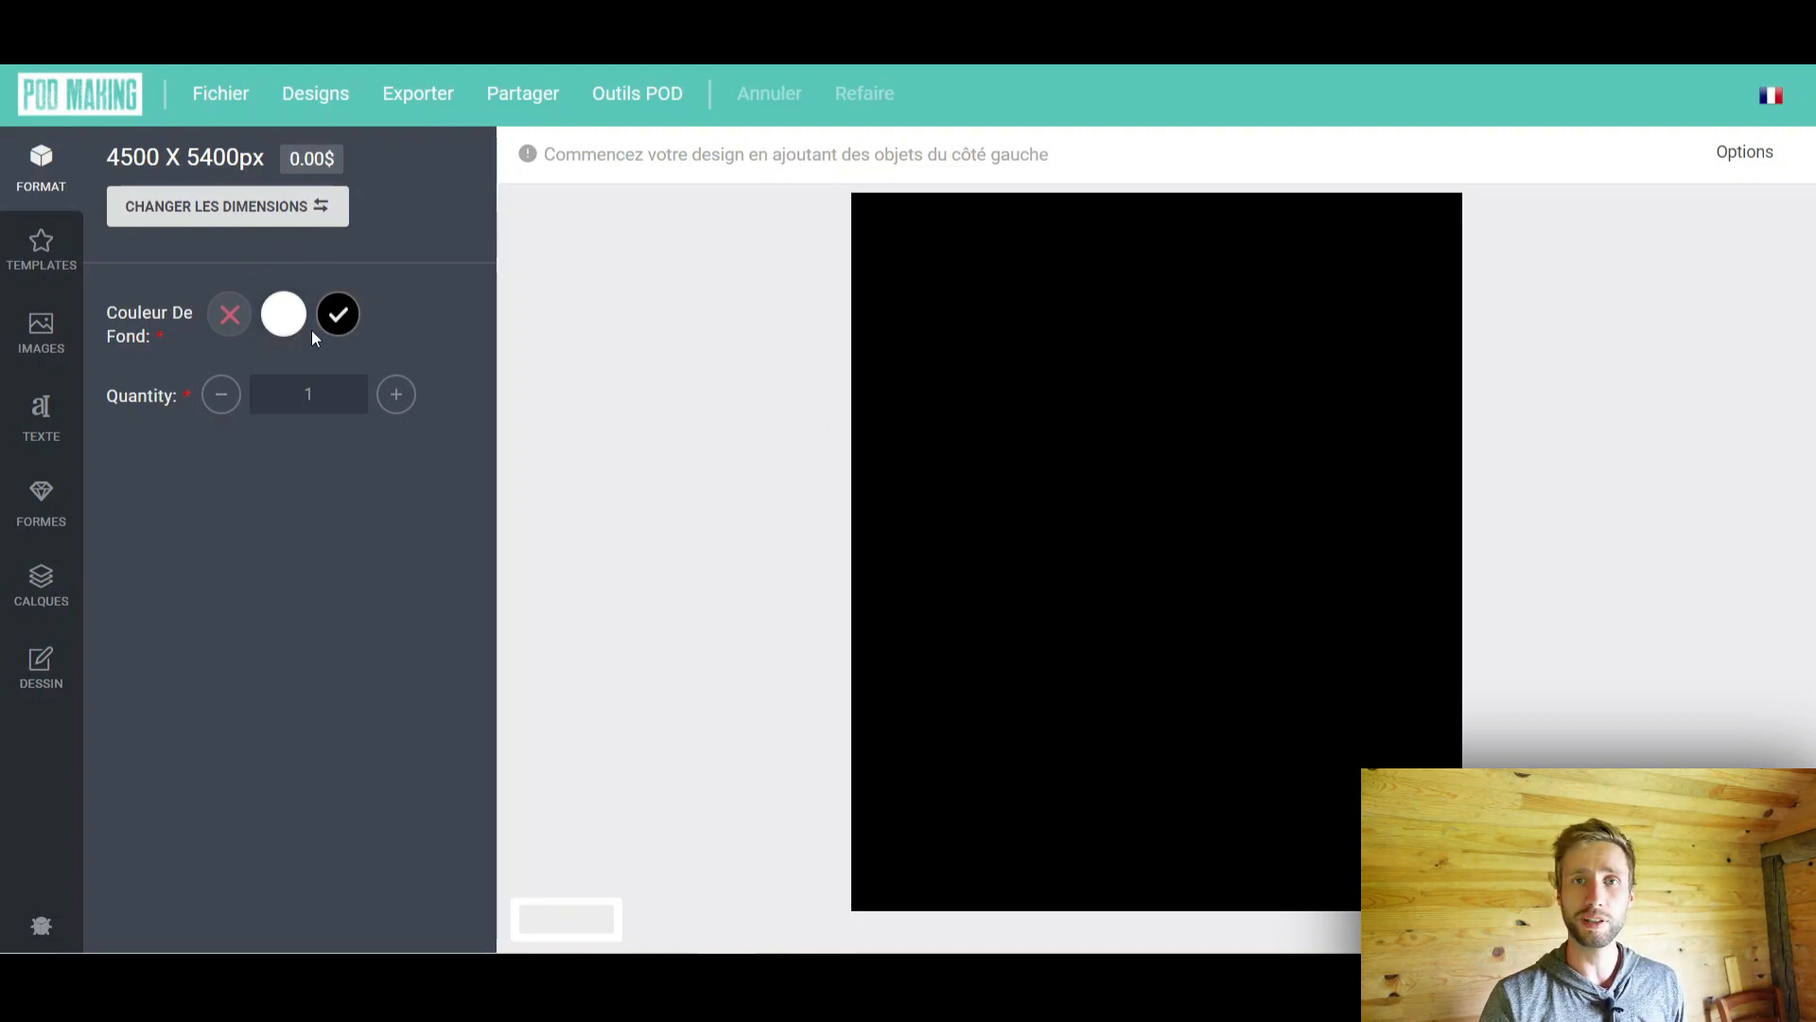
Load the "Je ne suis pas parfait" template, then reposition its first text line and tilt it upward counterclockwise
left_click(54, 267)
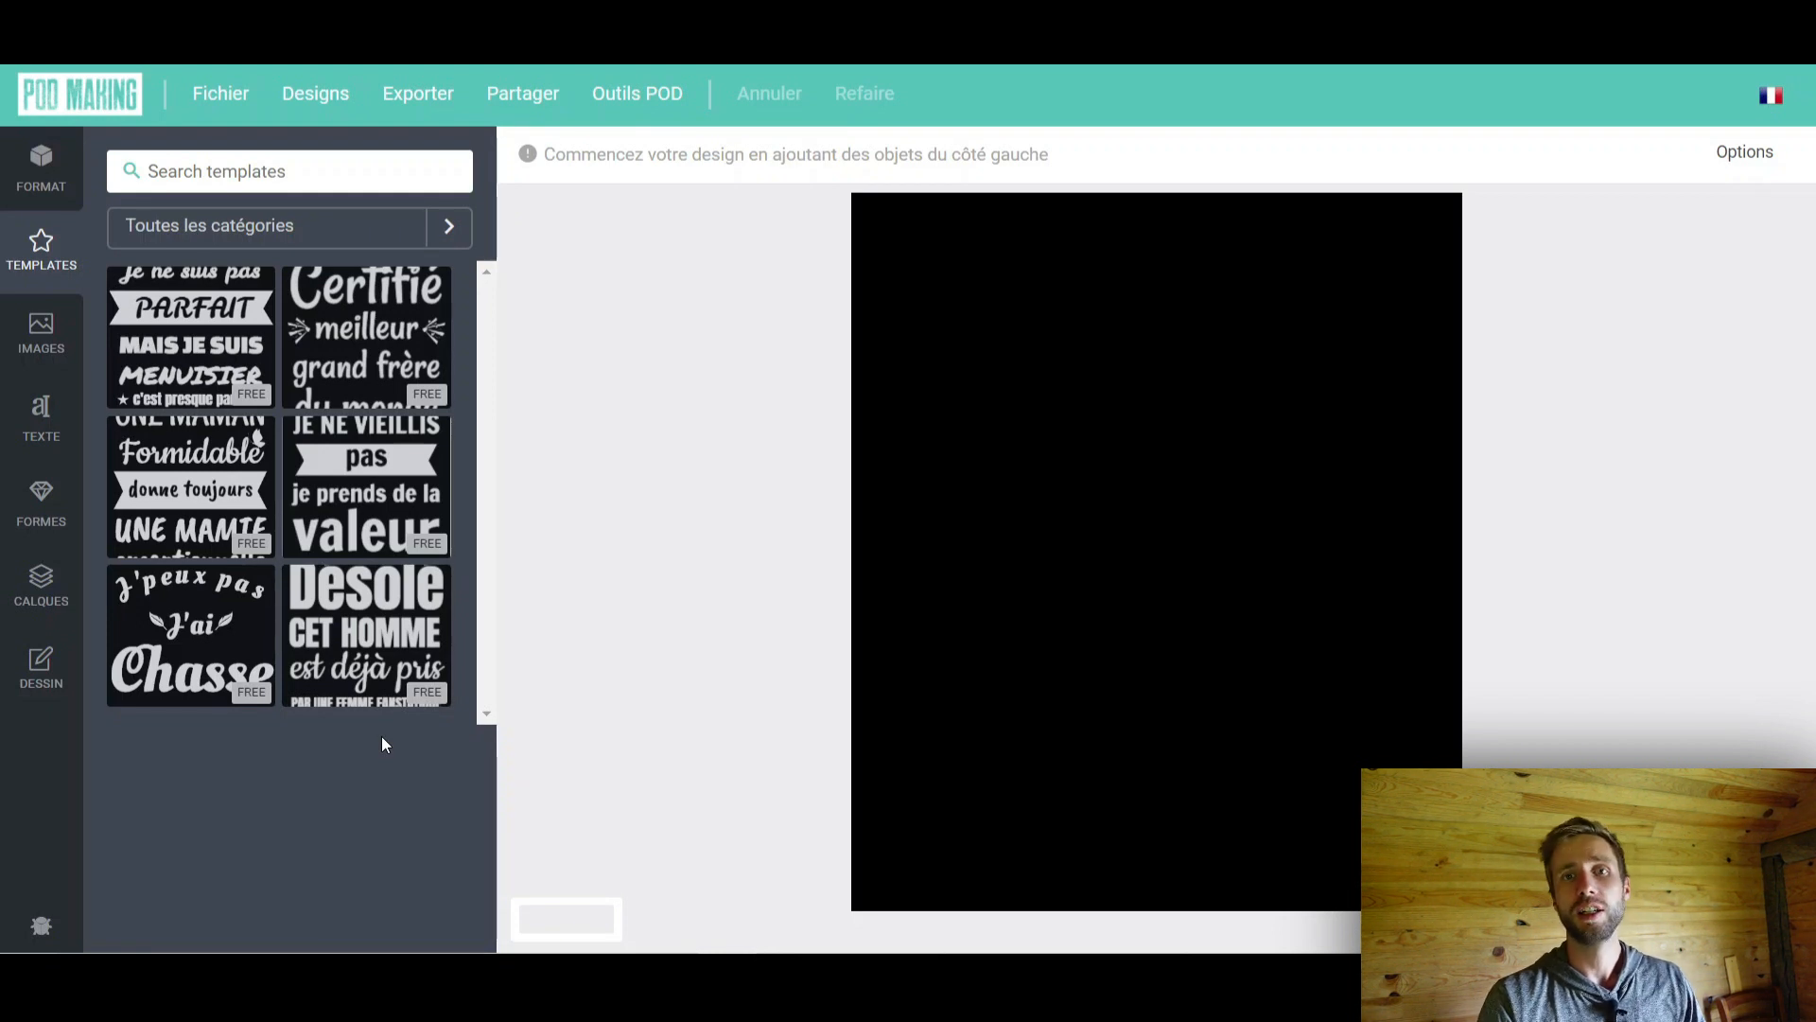
left_click(190, 336)
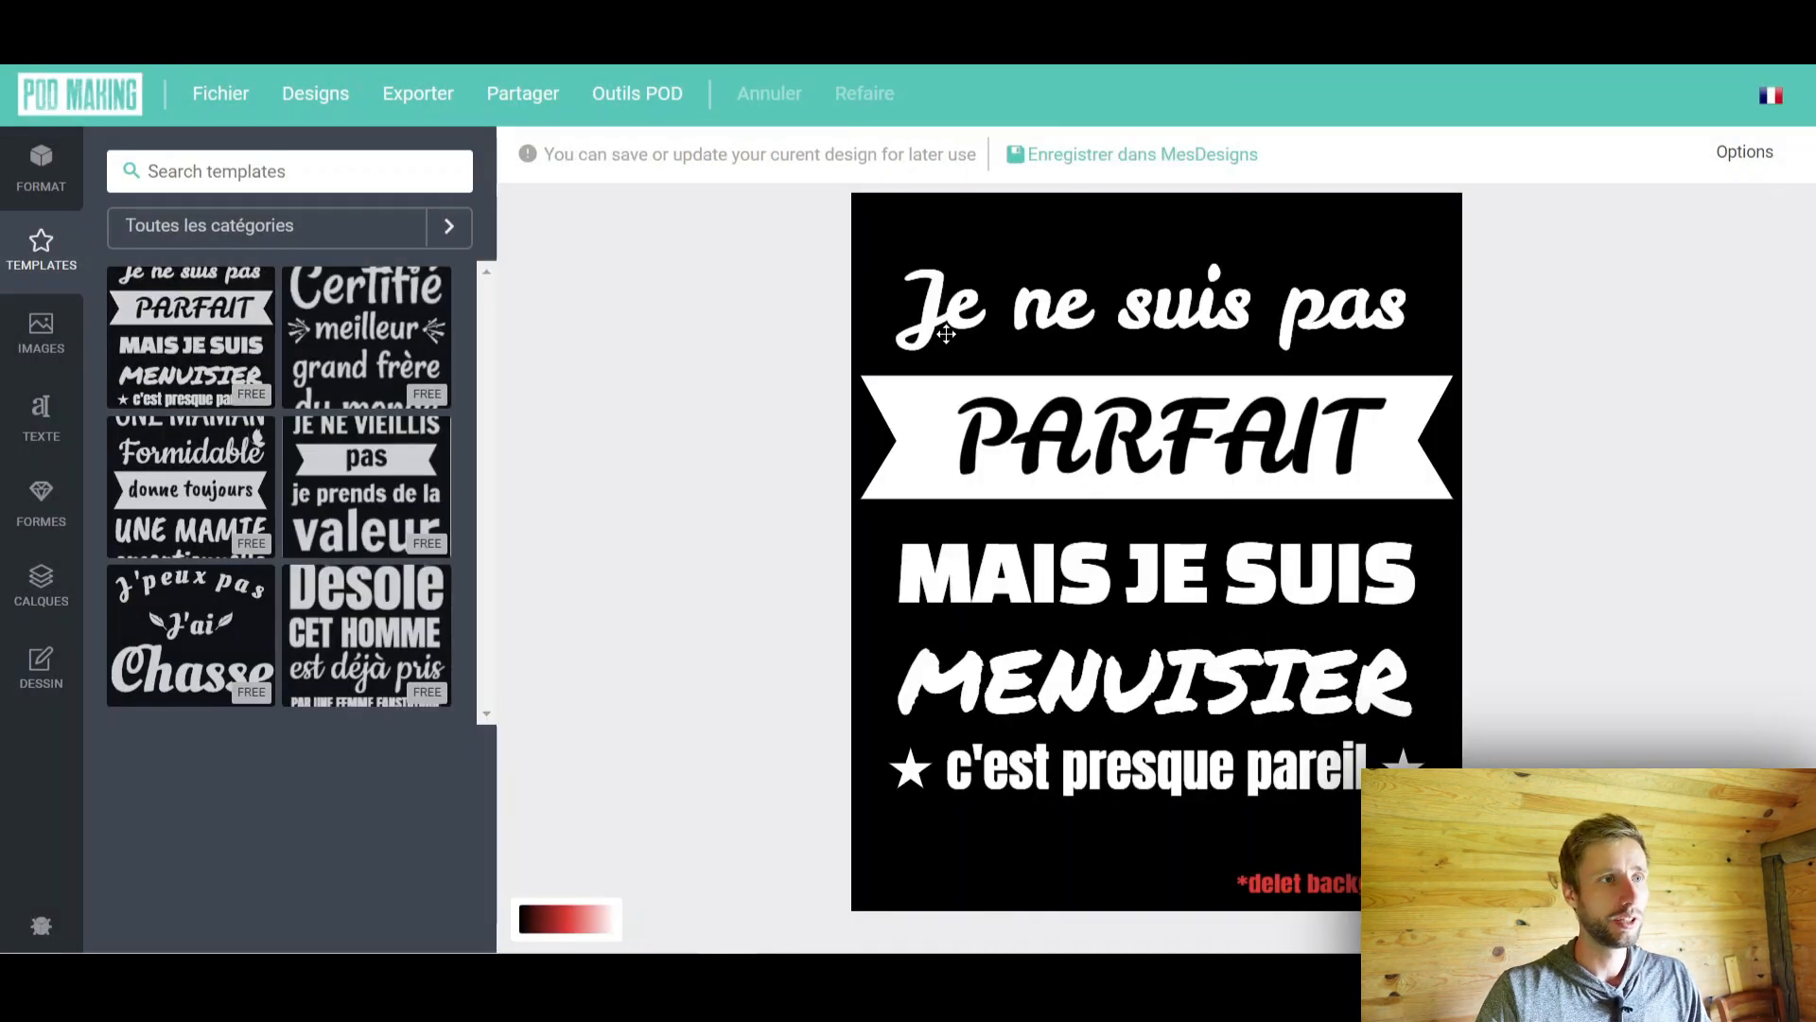
left_click(993, 309)
mouse_move(1124, 315)
left_mouse_down()
mouse_move(1227, 307)
mouse_move(1106, 311)
left_mouse_up()
mouse_move(1407, 369)
left_mouse_down()
mouse_move(1301, 333)
mouse_move(1402, 368)
left_mouse_up()
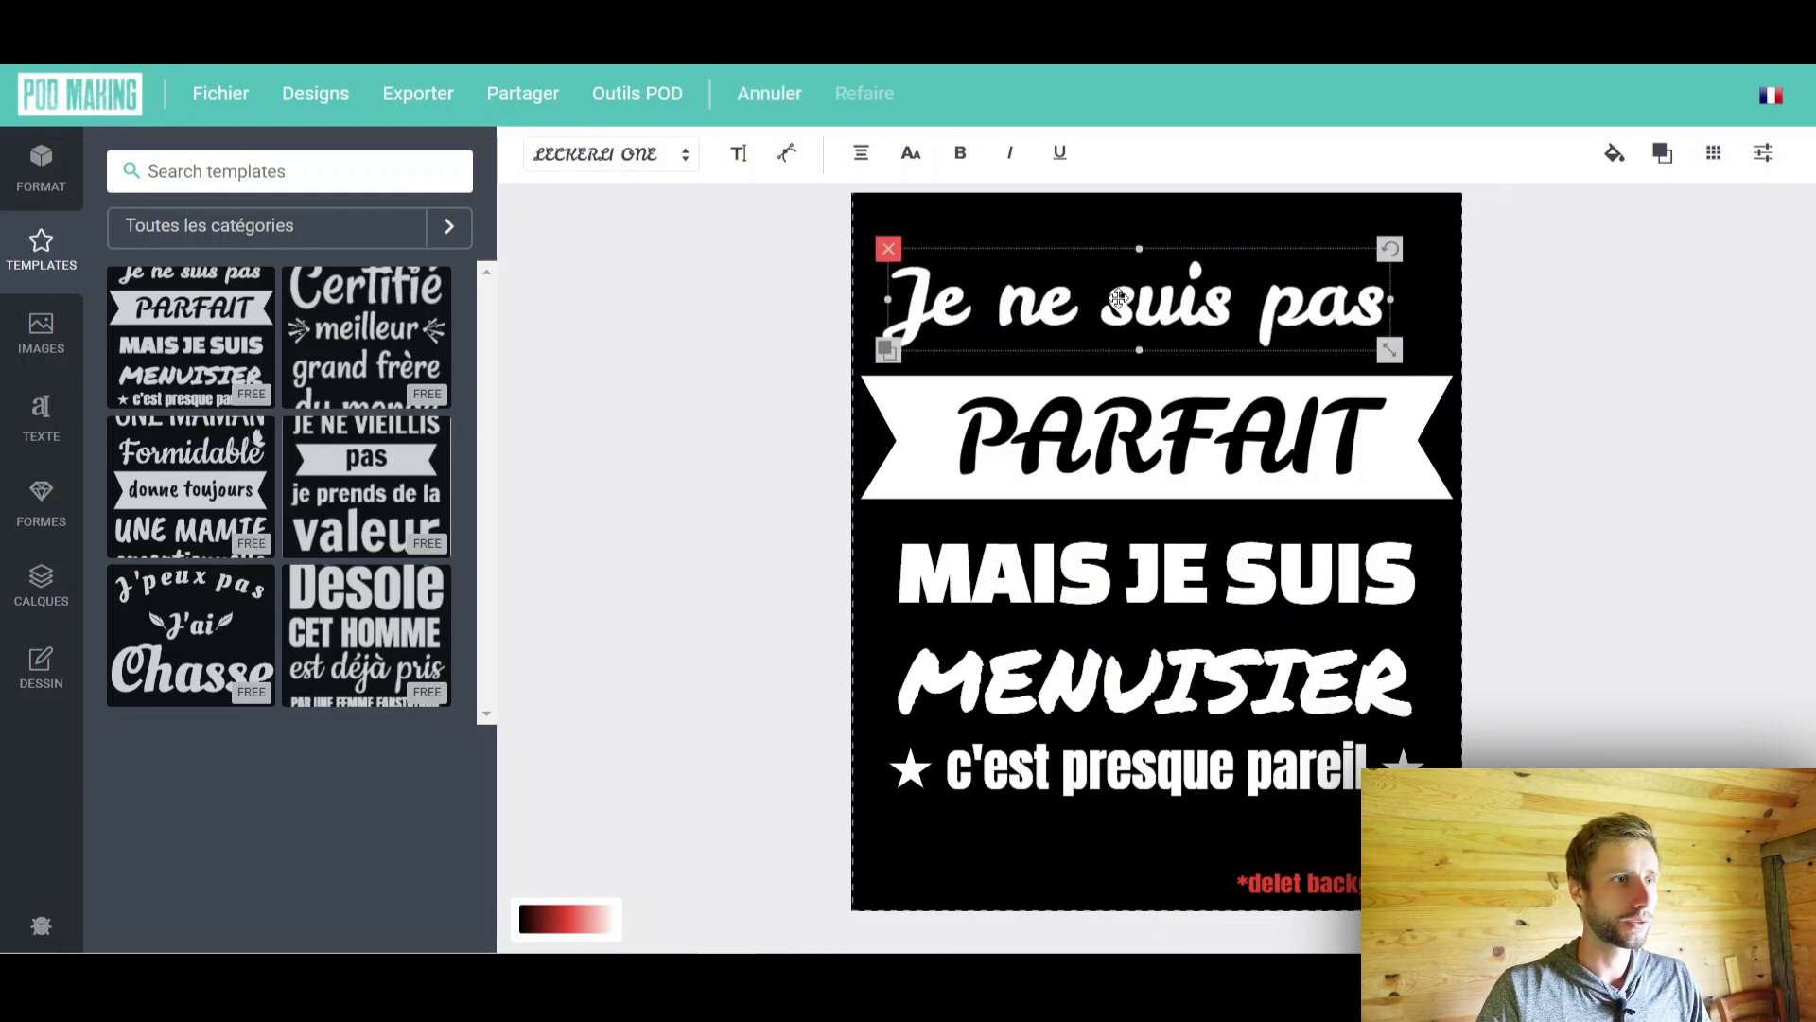
left_click_drag(1119, 299, 1146, 299)
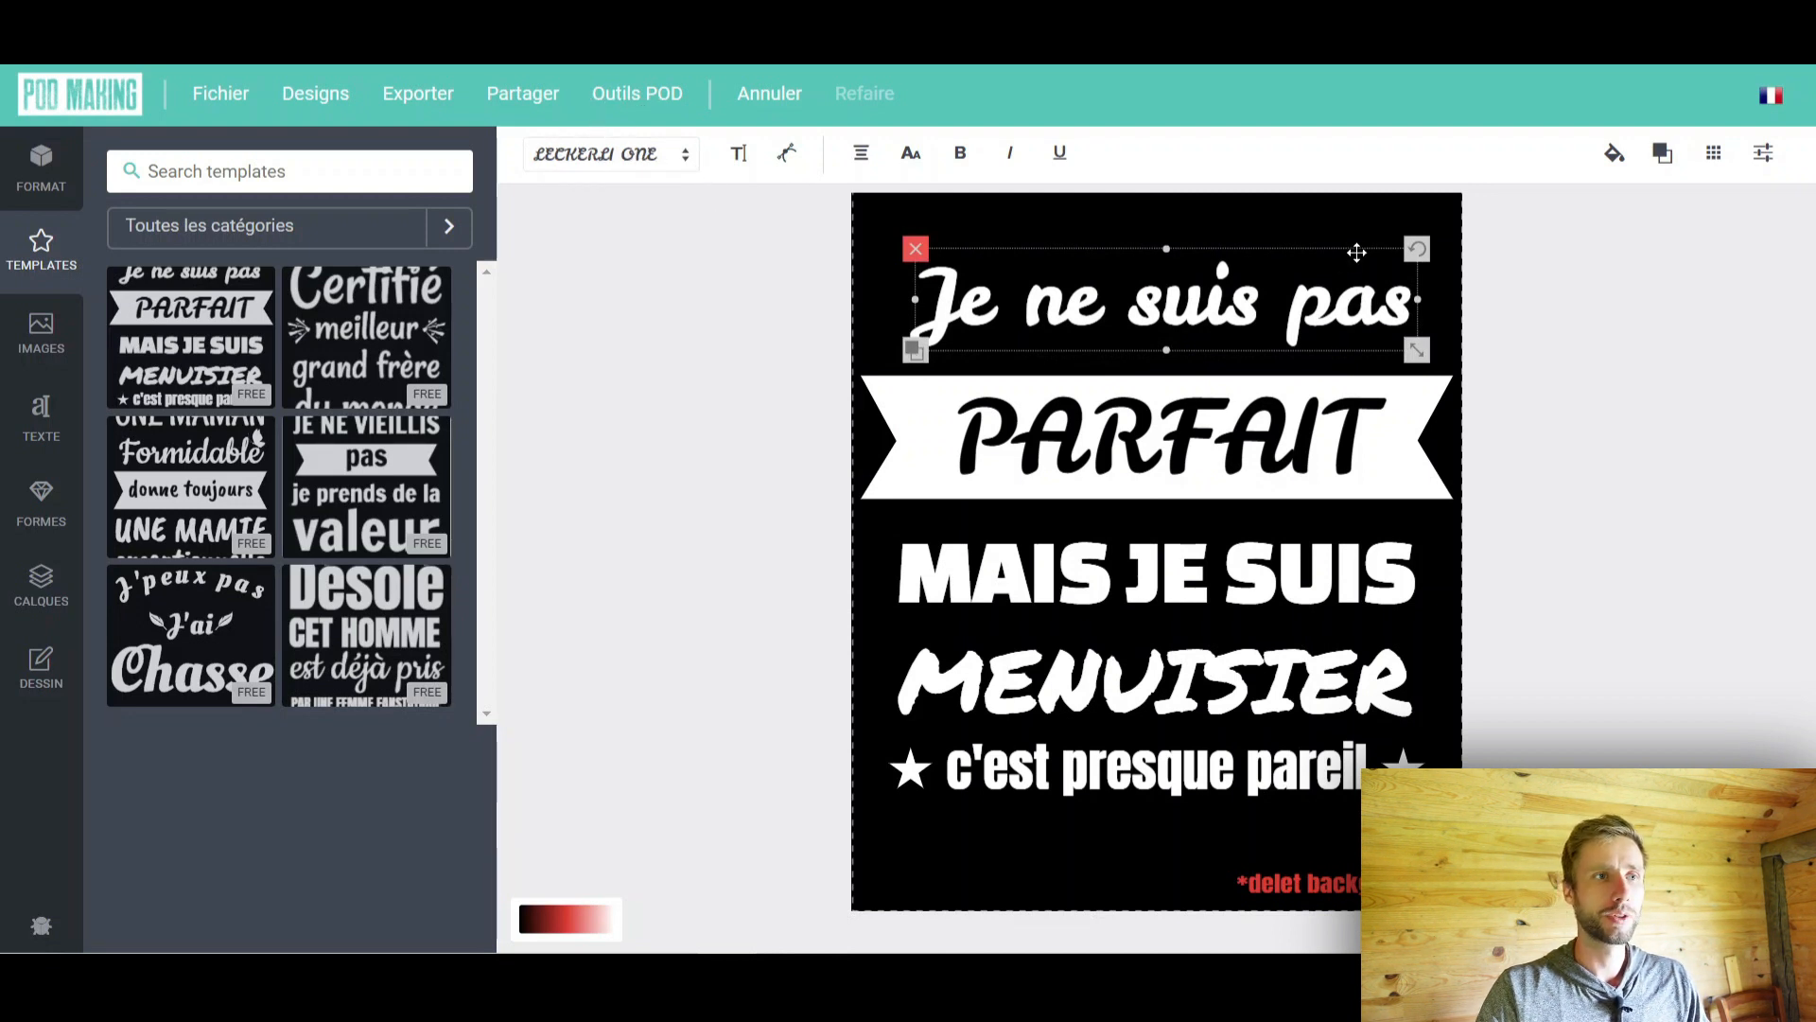
left_click_drag(1415, 250, 1405, 210)
left_click_drag(1247, 315, 1238, 321)
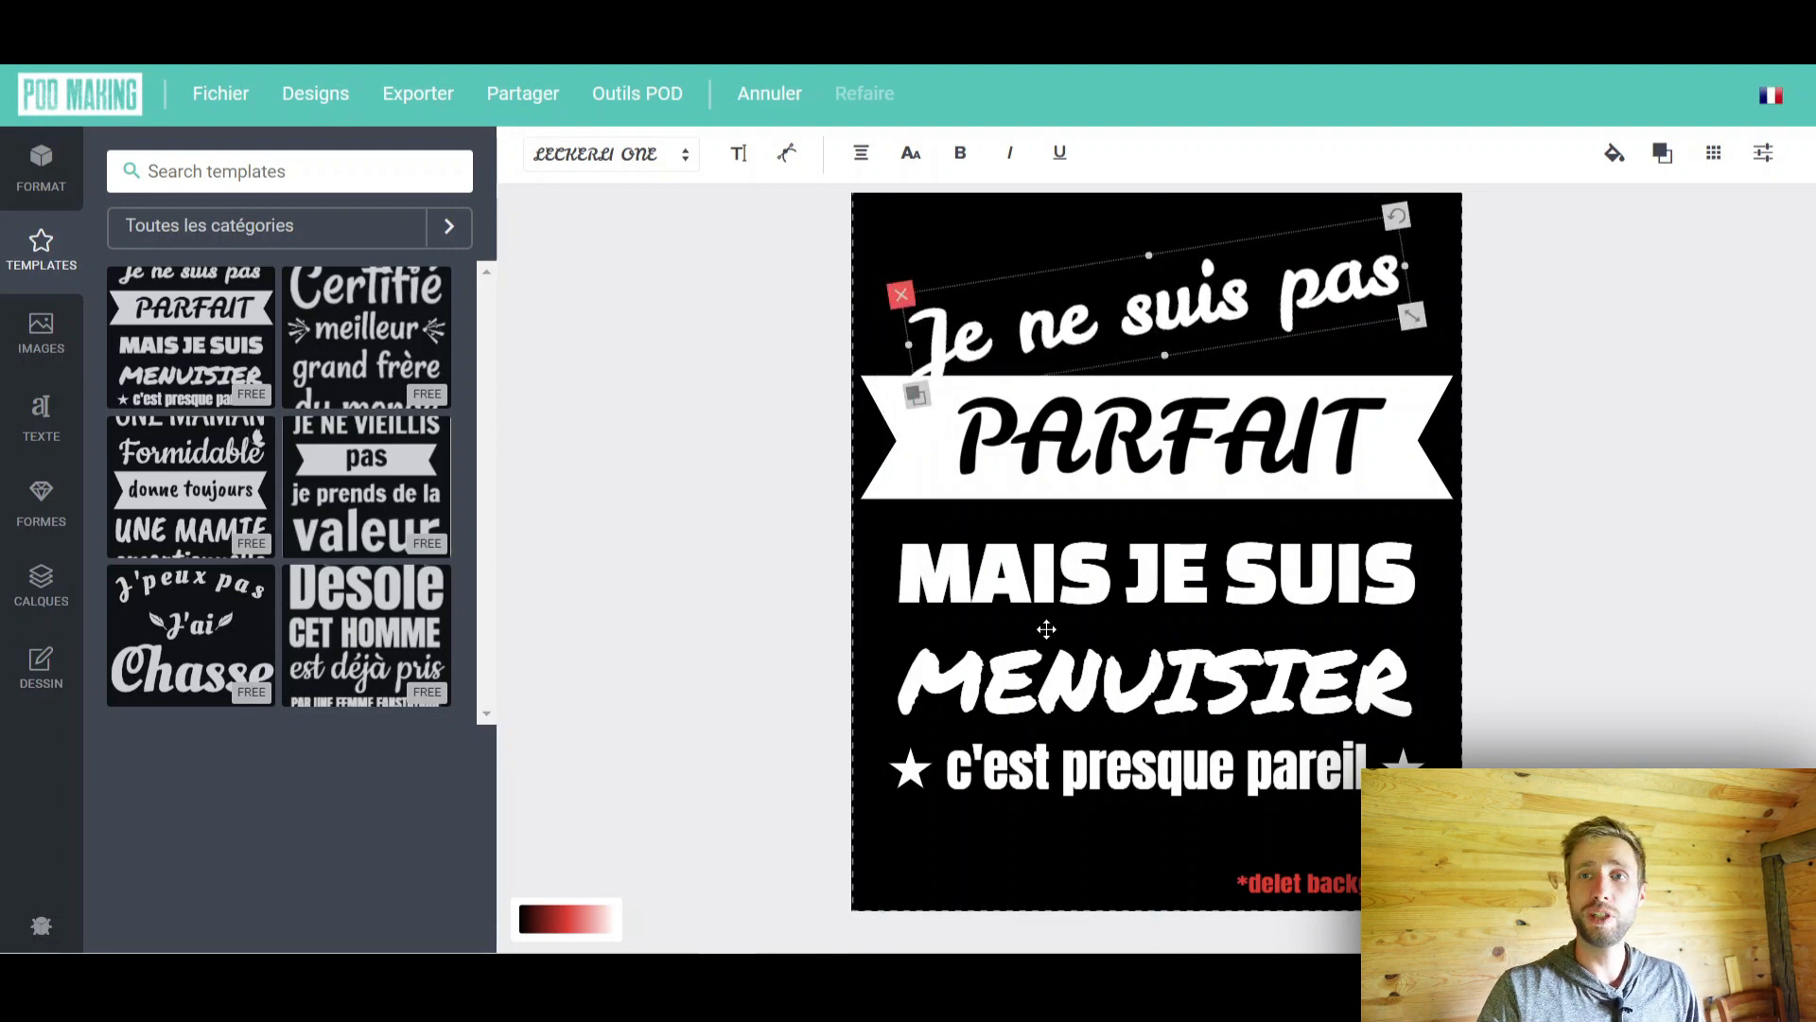
Replace the template's first line with "Salut", and delete all objects from the canvas
left_click(740, 156)
left_click_drag(718, 275, 316, 243)
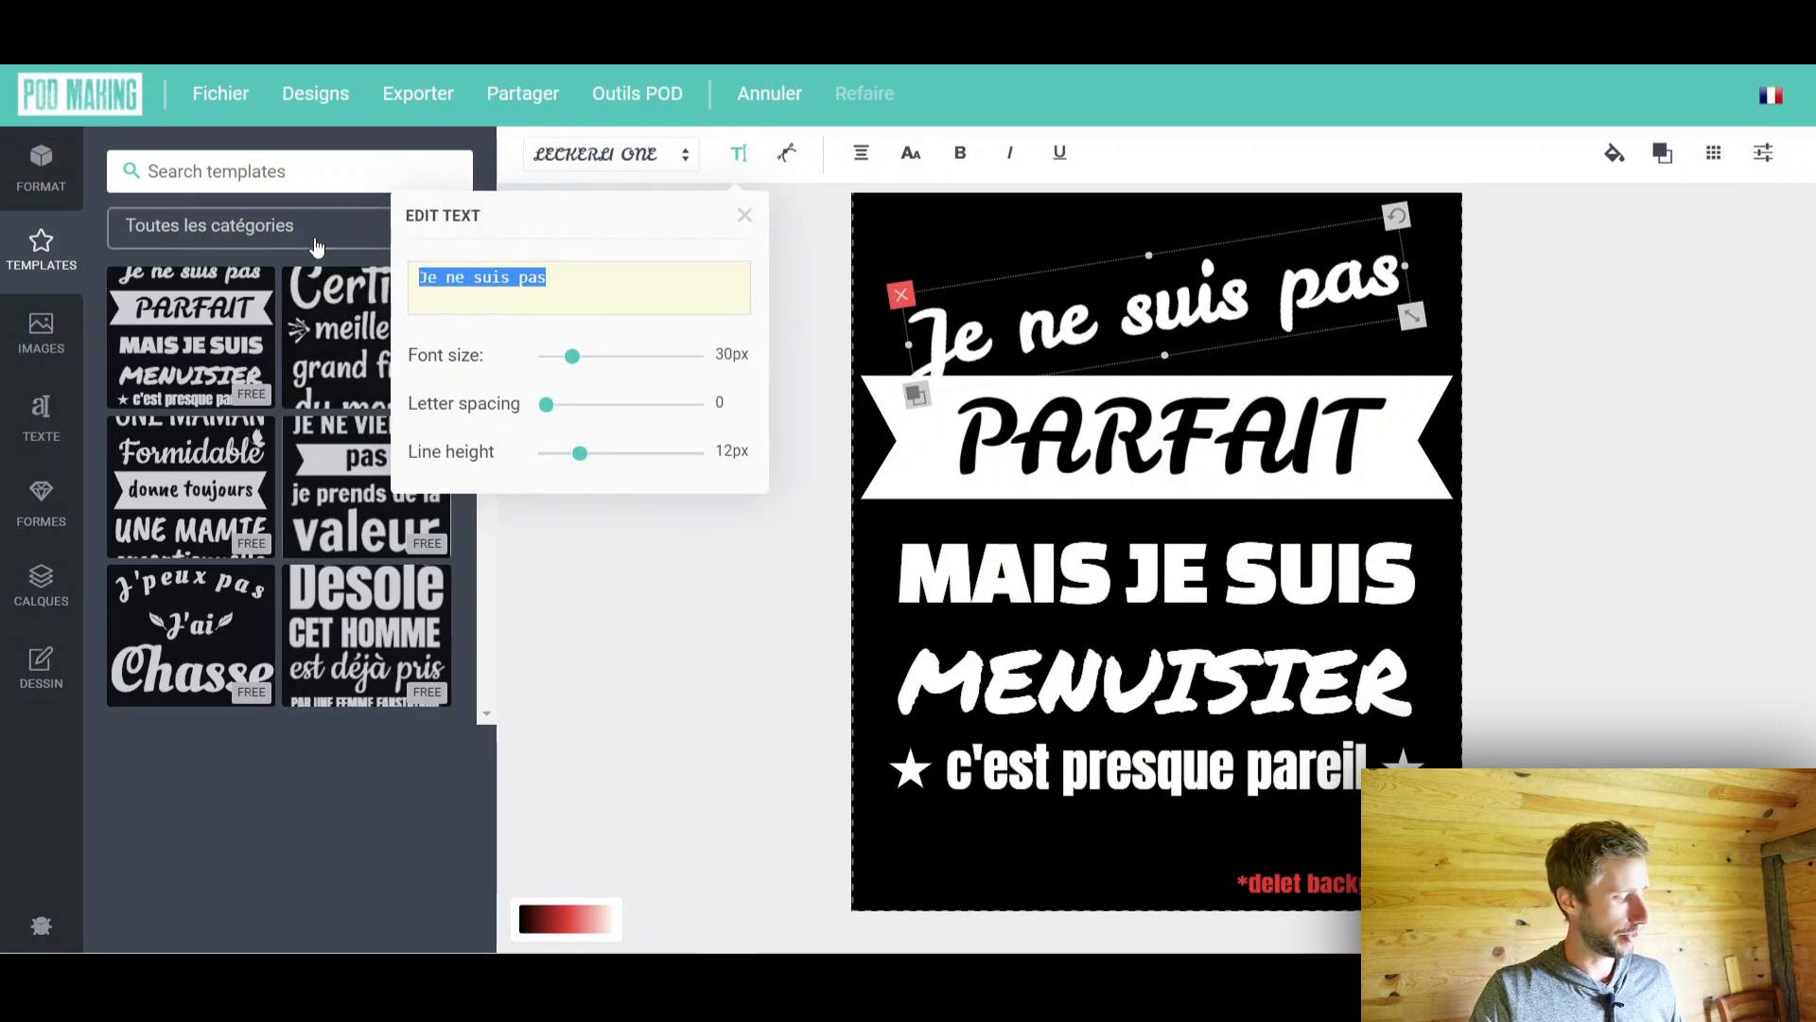
type("Salut")
left_click(1678, 255)
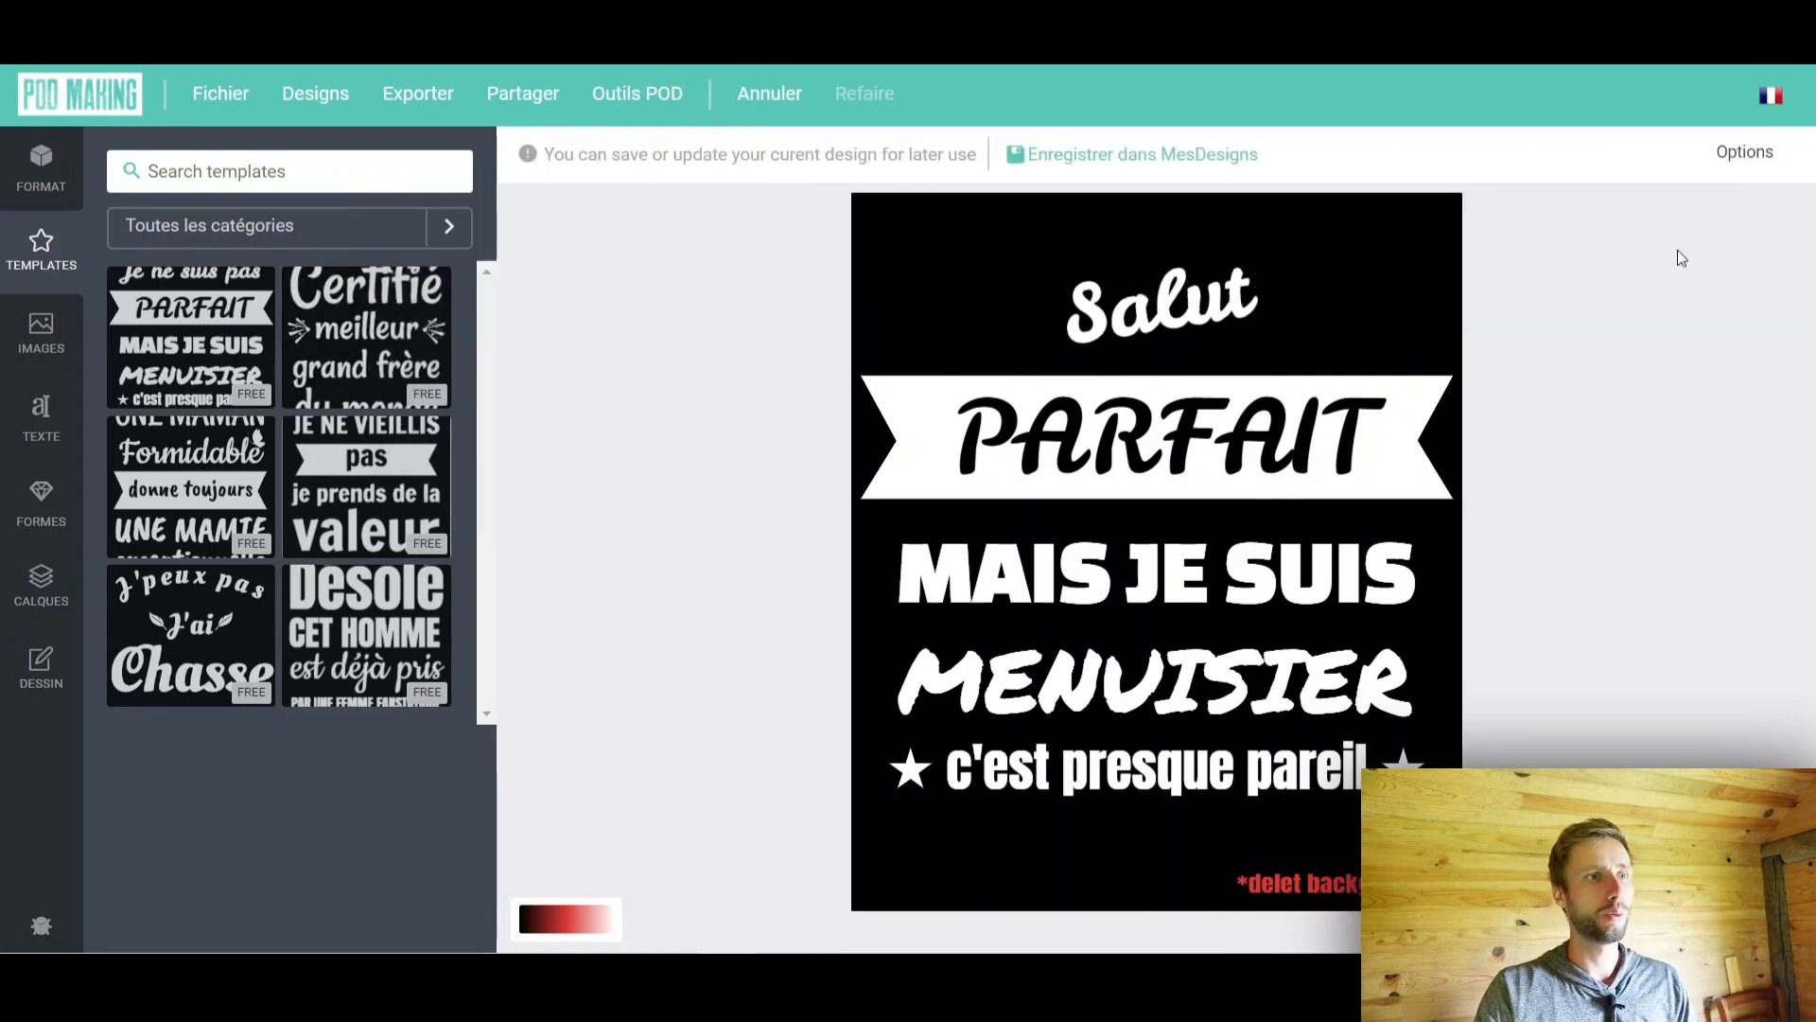
left_click_drag(1693, 224, 847, 835)
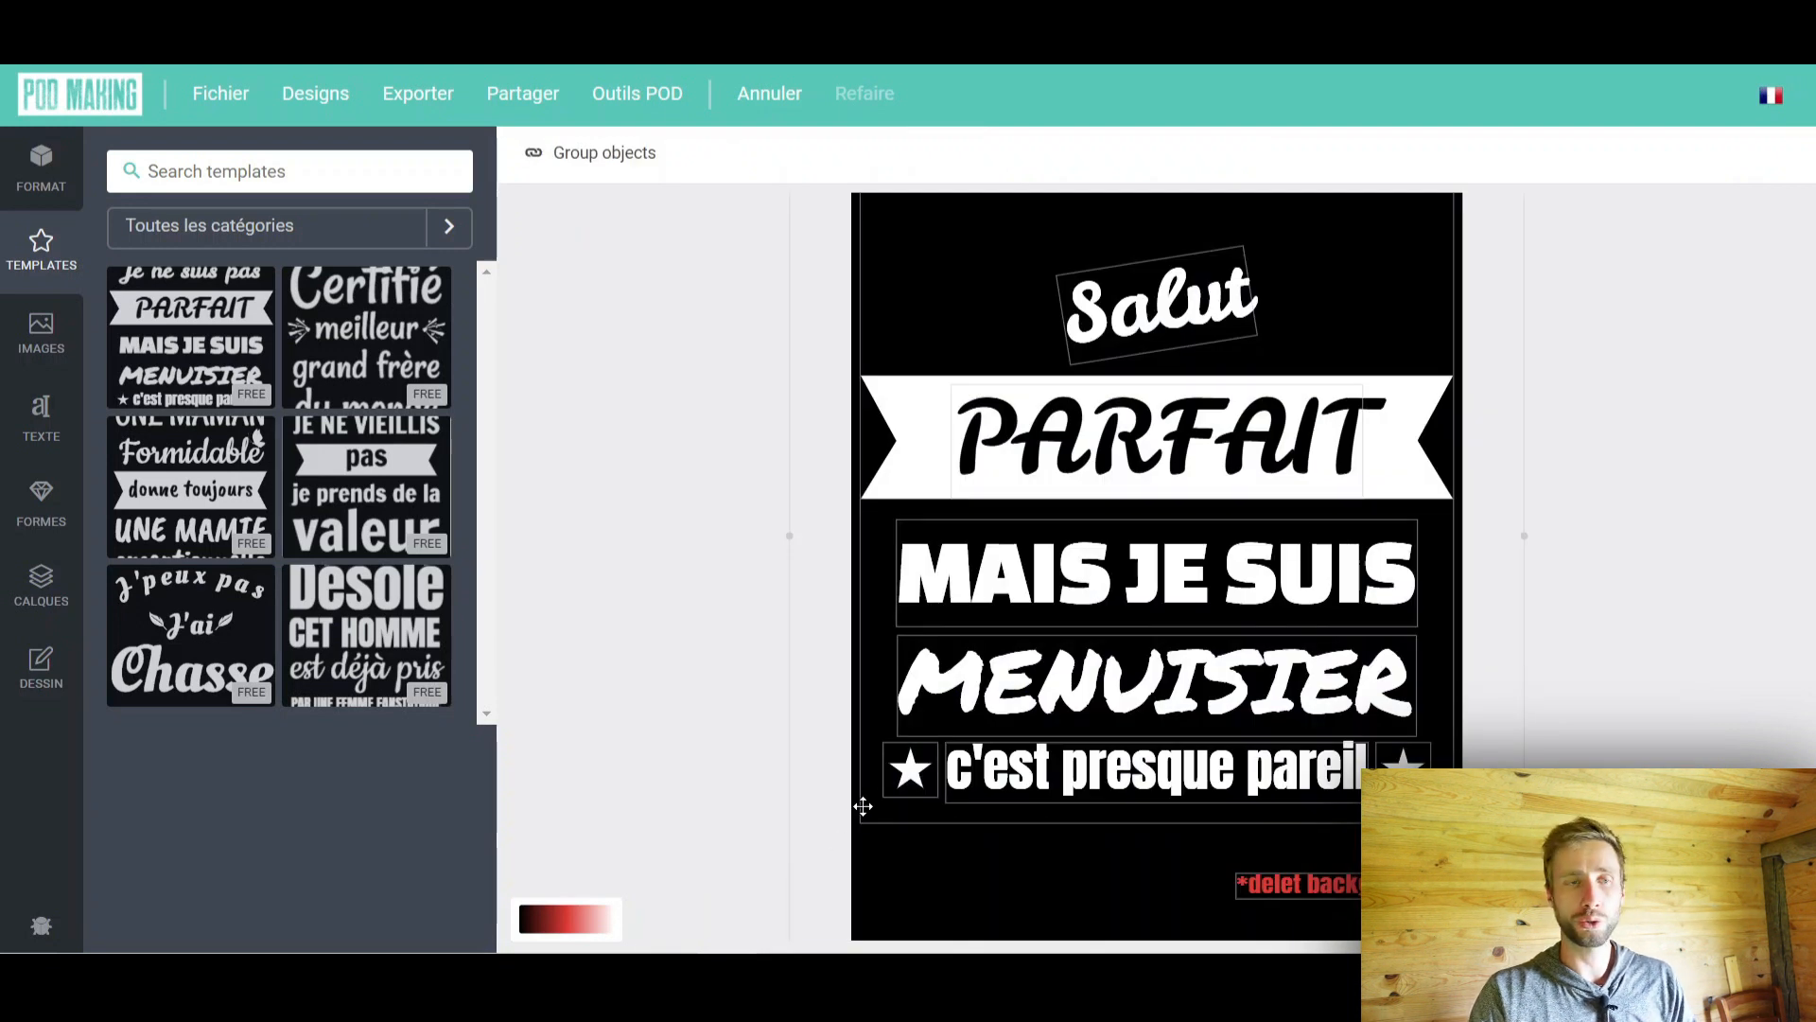
key("Delete")
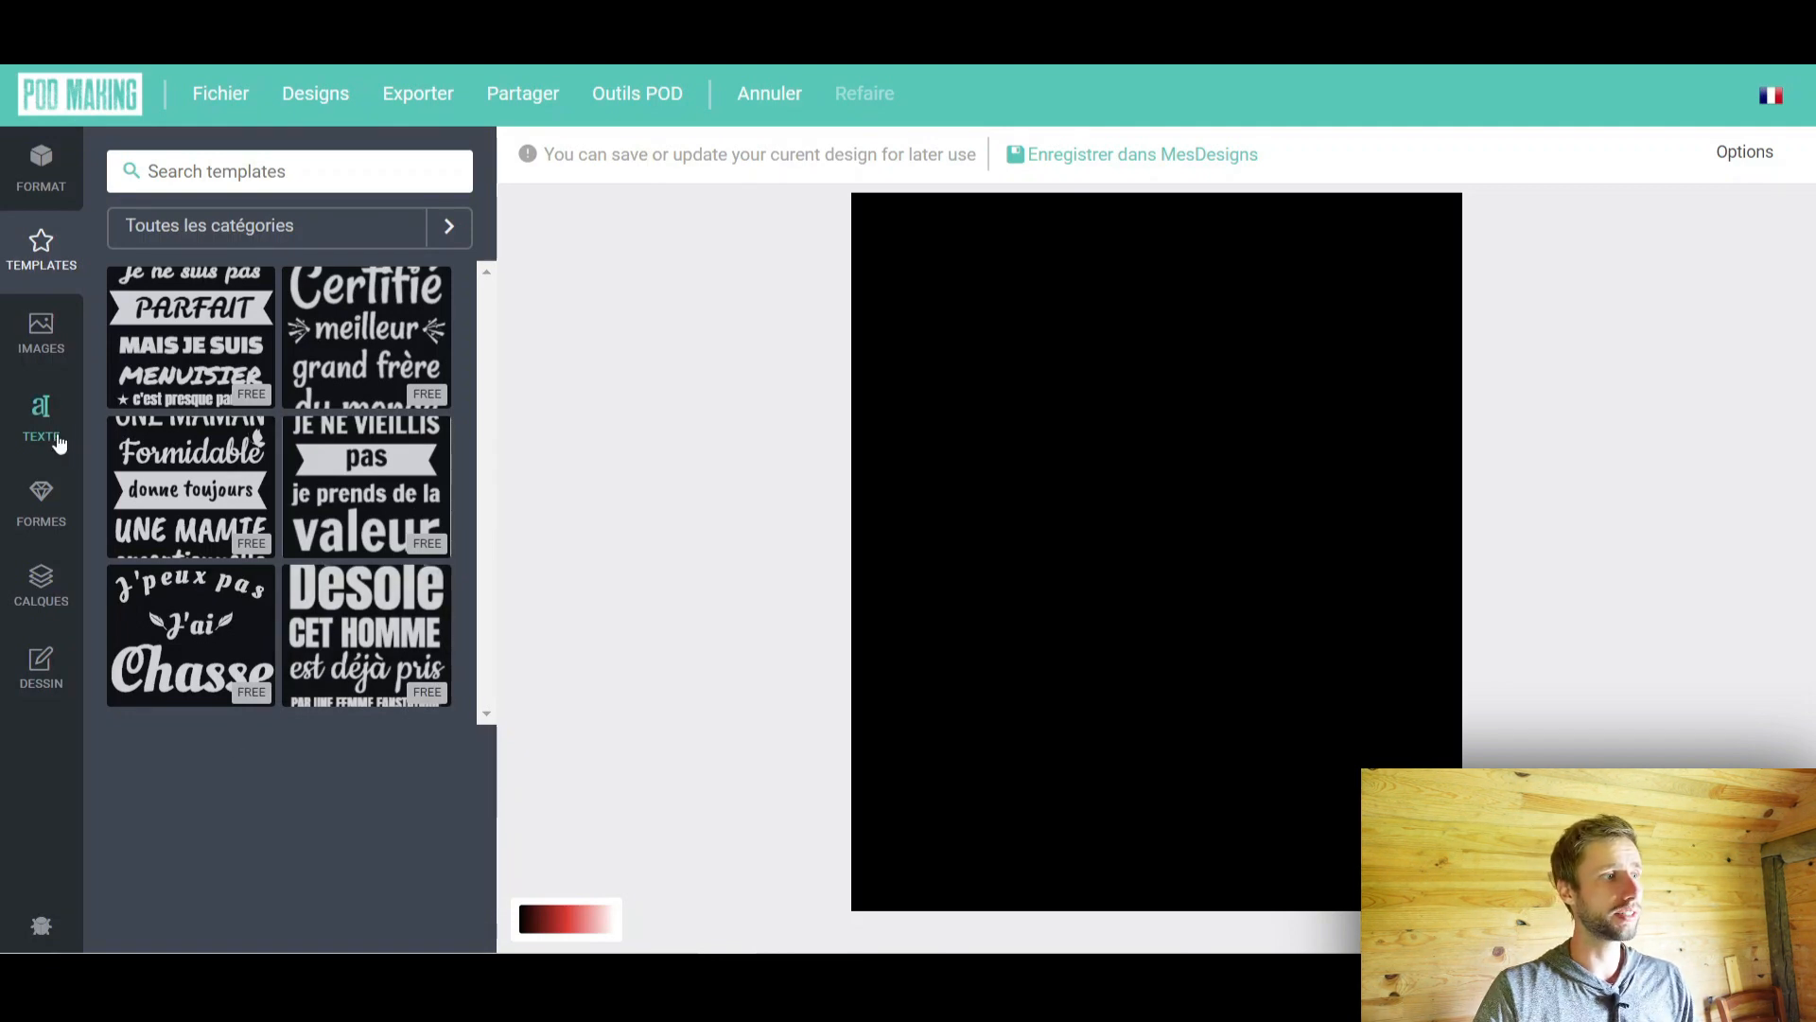
Examine the available text styles and fonts, including the extended font library
left_click(41, 416)
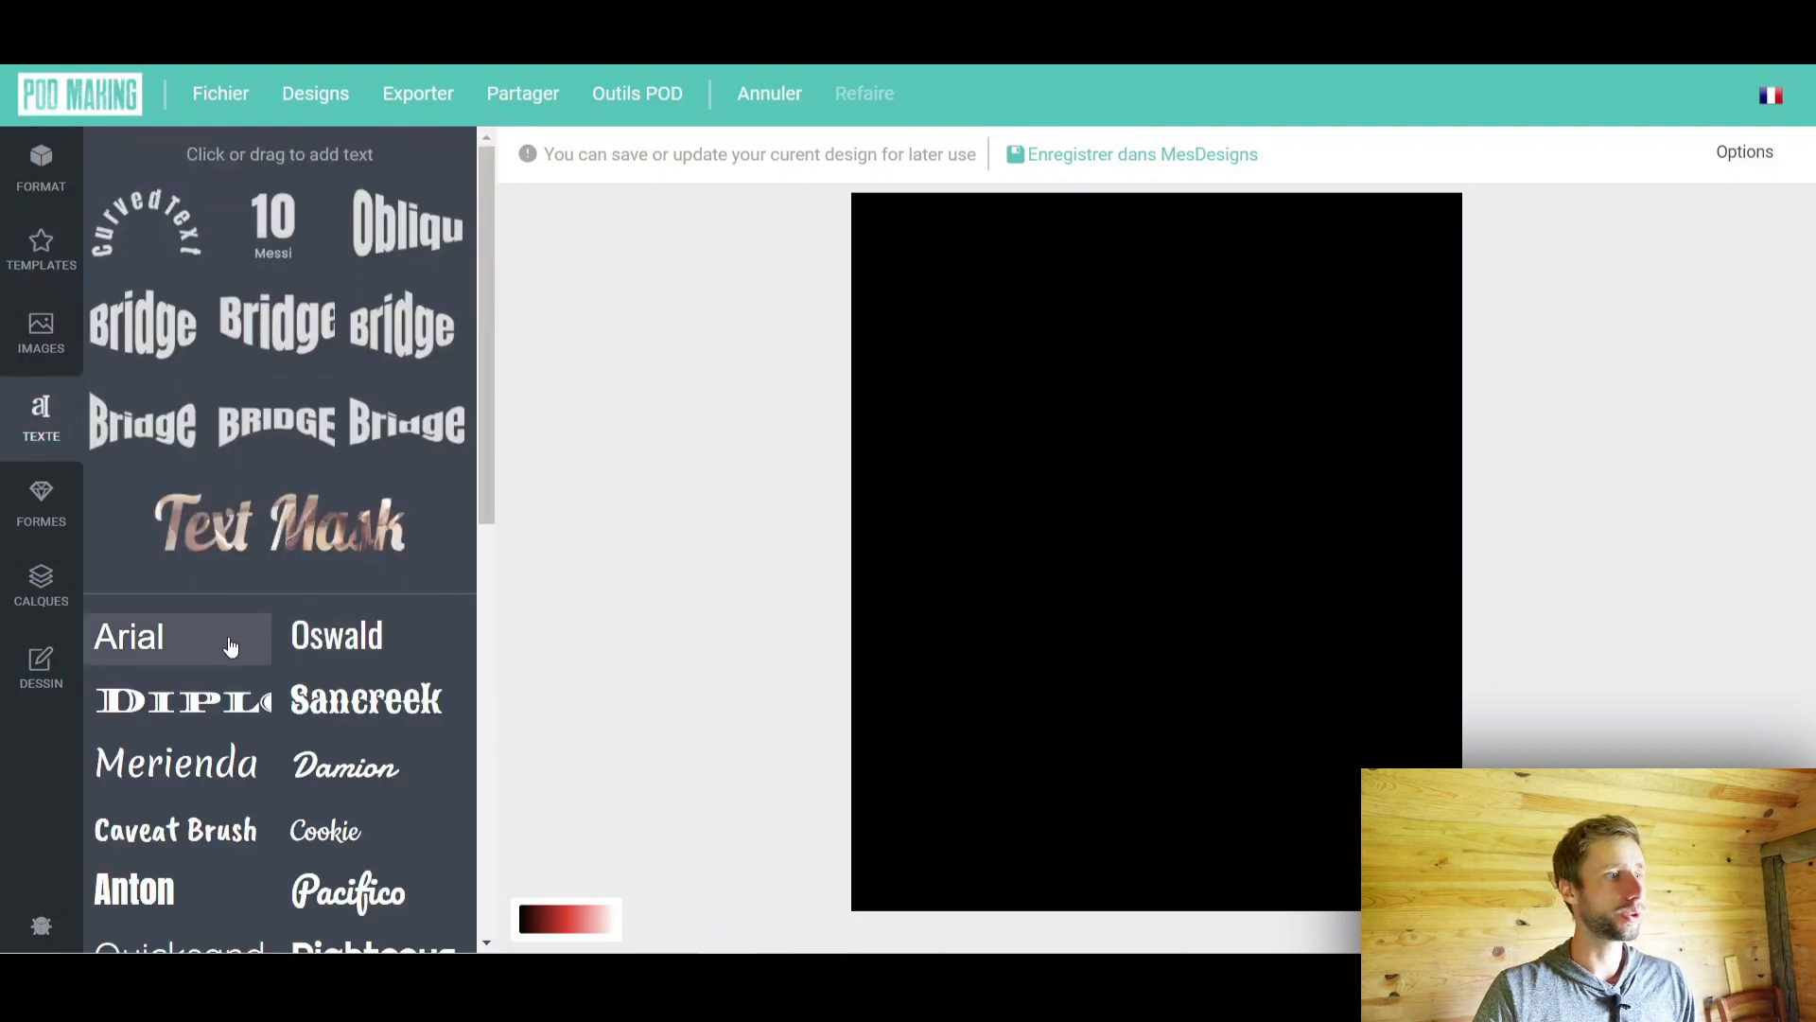
scroll(186, 641, "down", 7)
scroll(189, 444, "up", 4)
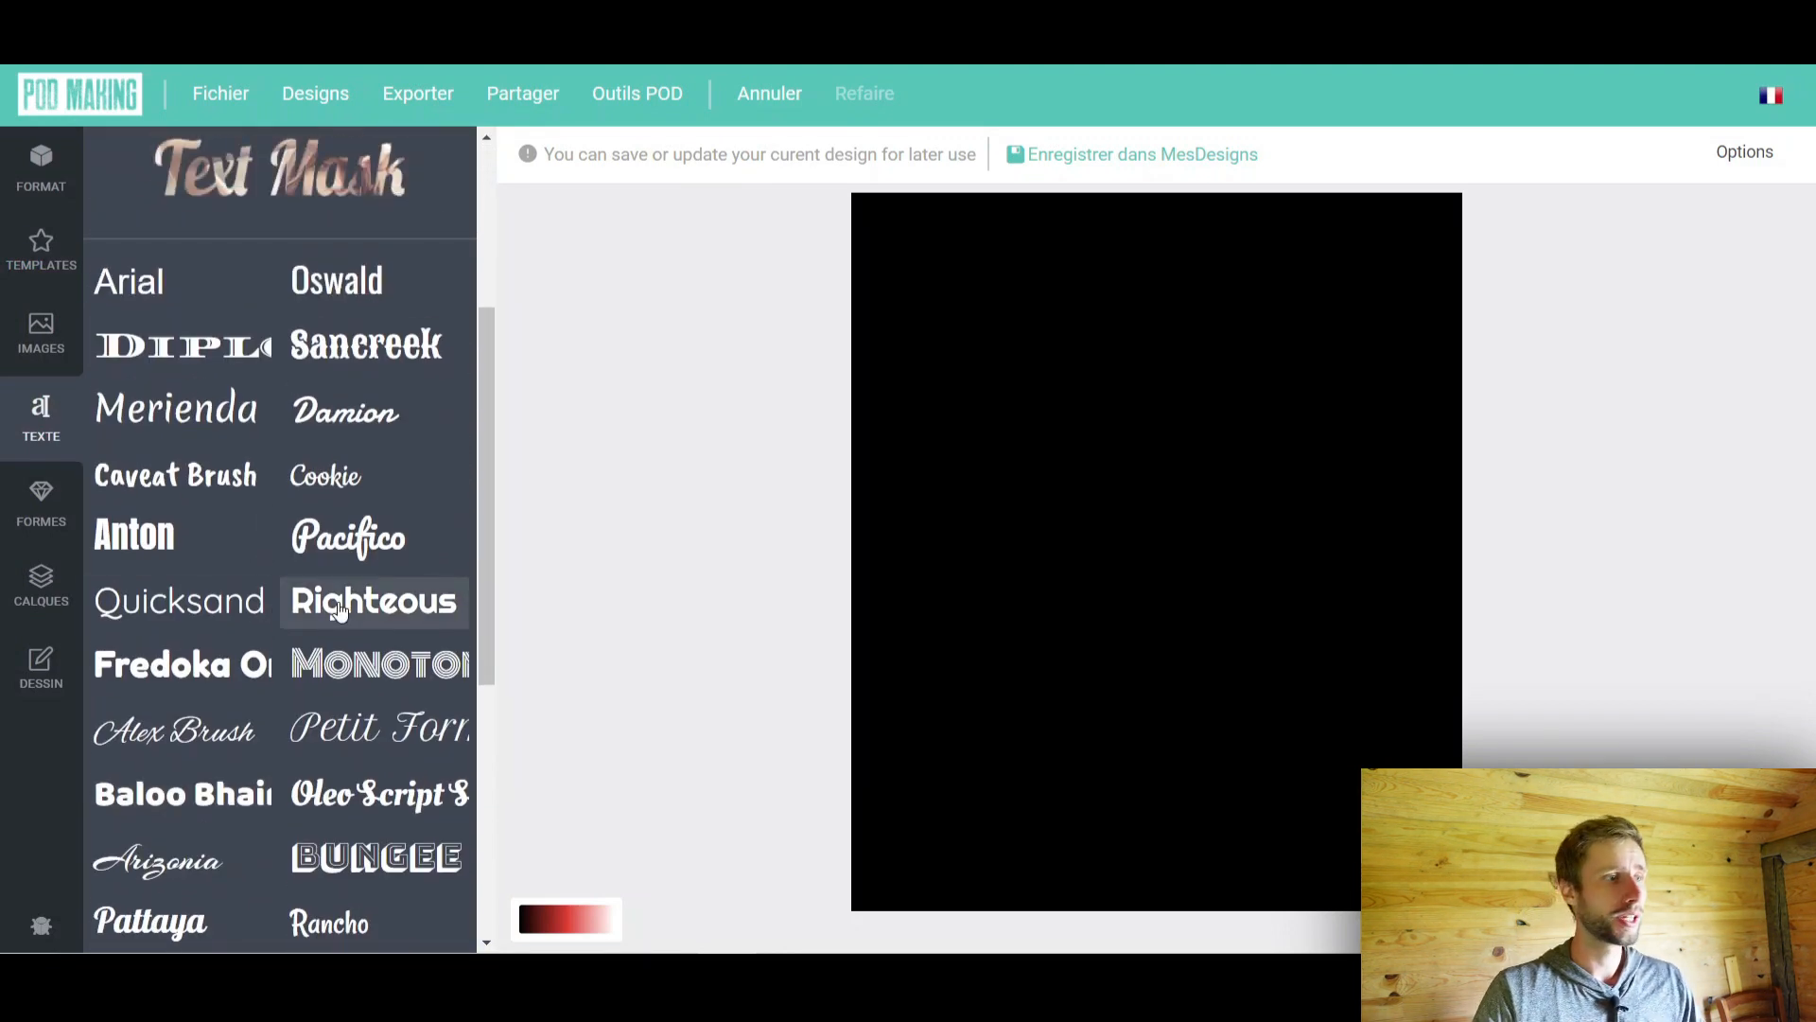
scroll(340, 608, "down", 6)
scroll(275, 501, "up", 3)
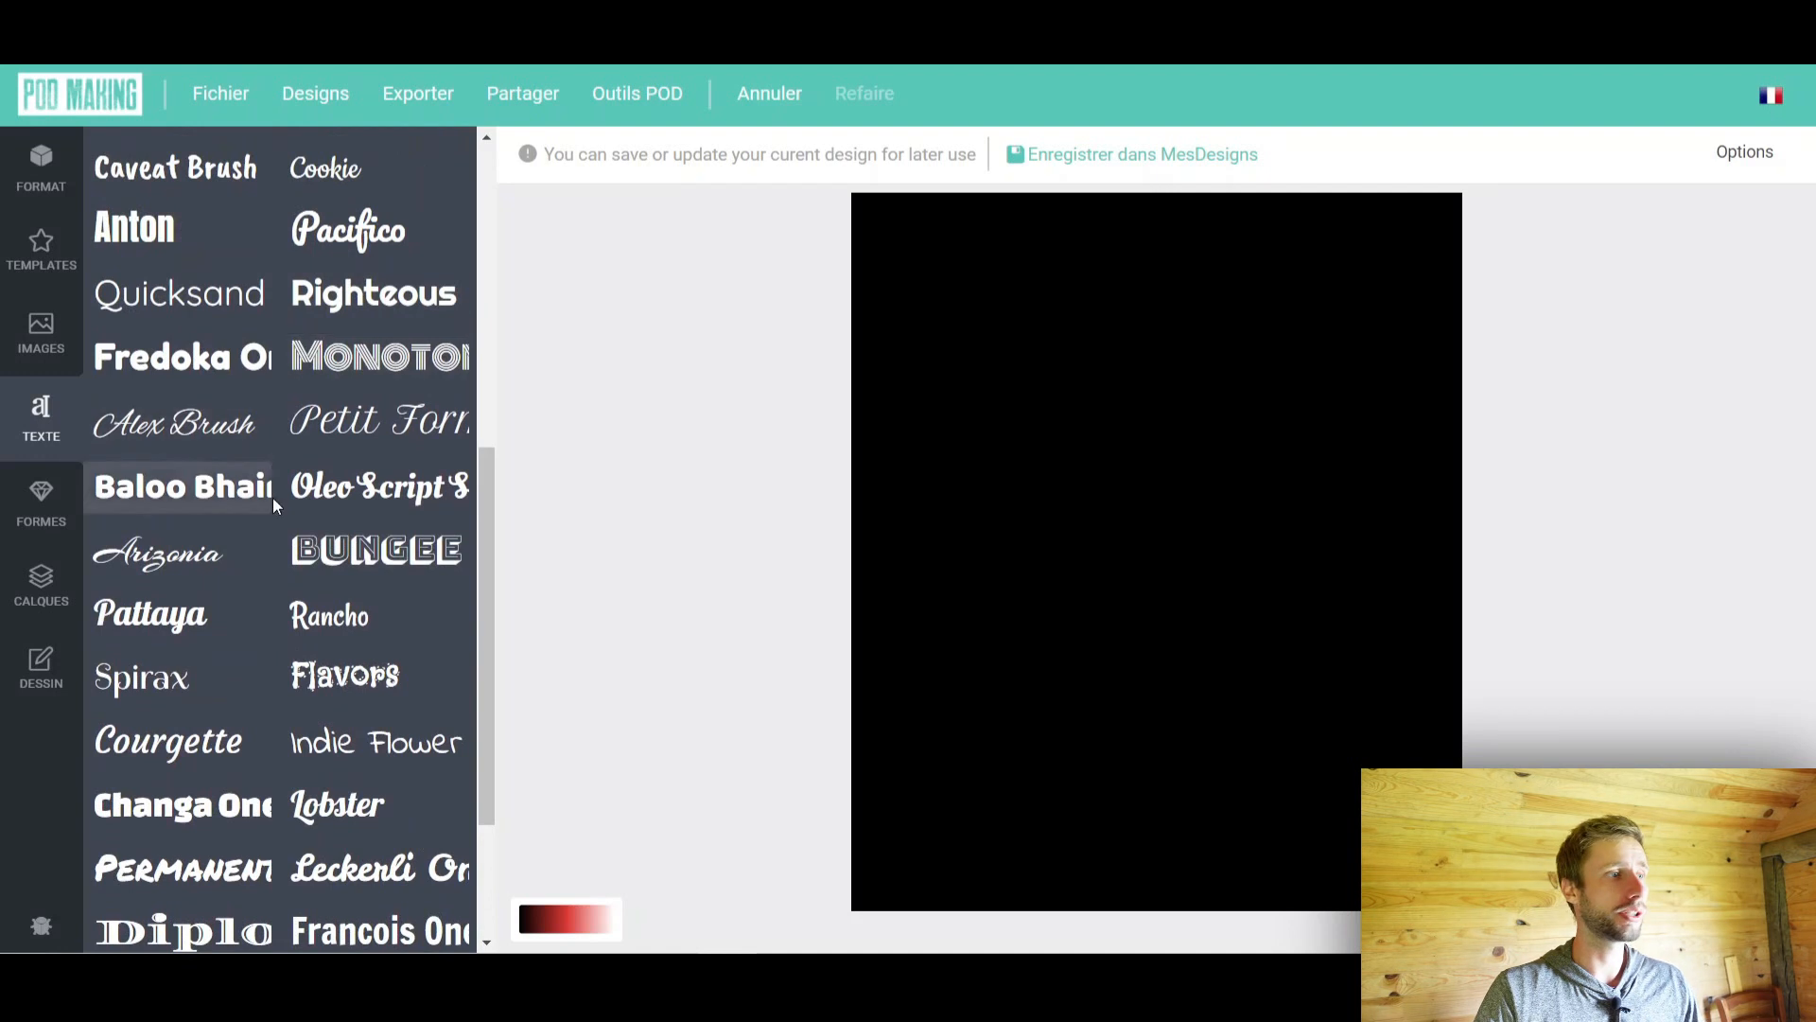
scroll(270, 568, "down", 3)
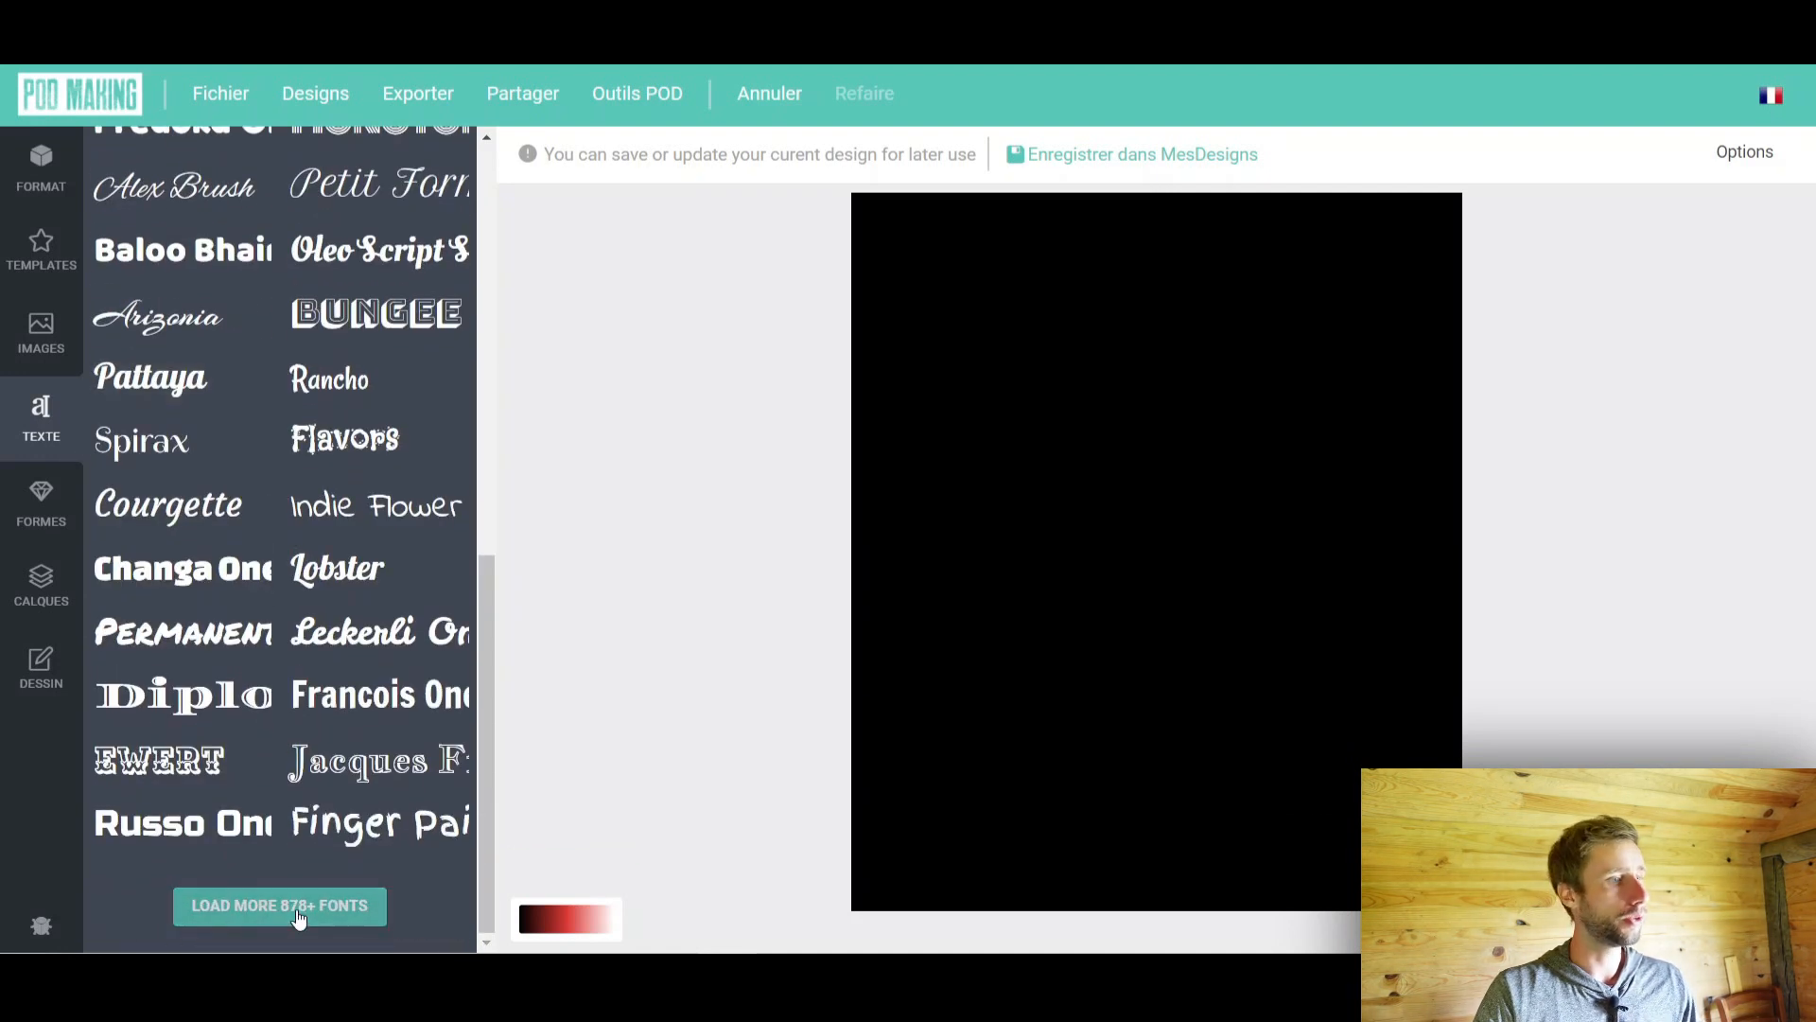
left_click(279, 905)
scroll(972, 463, "down", 10)
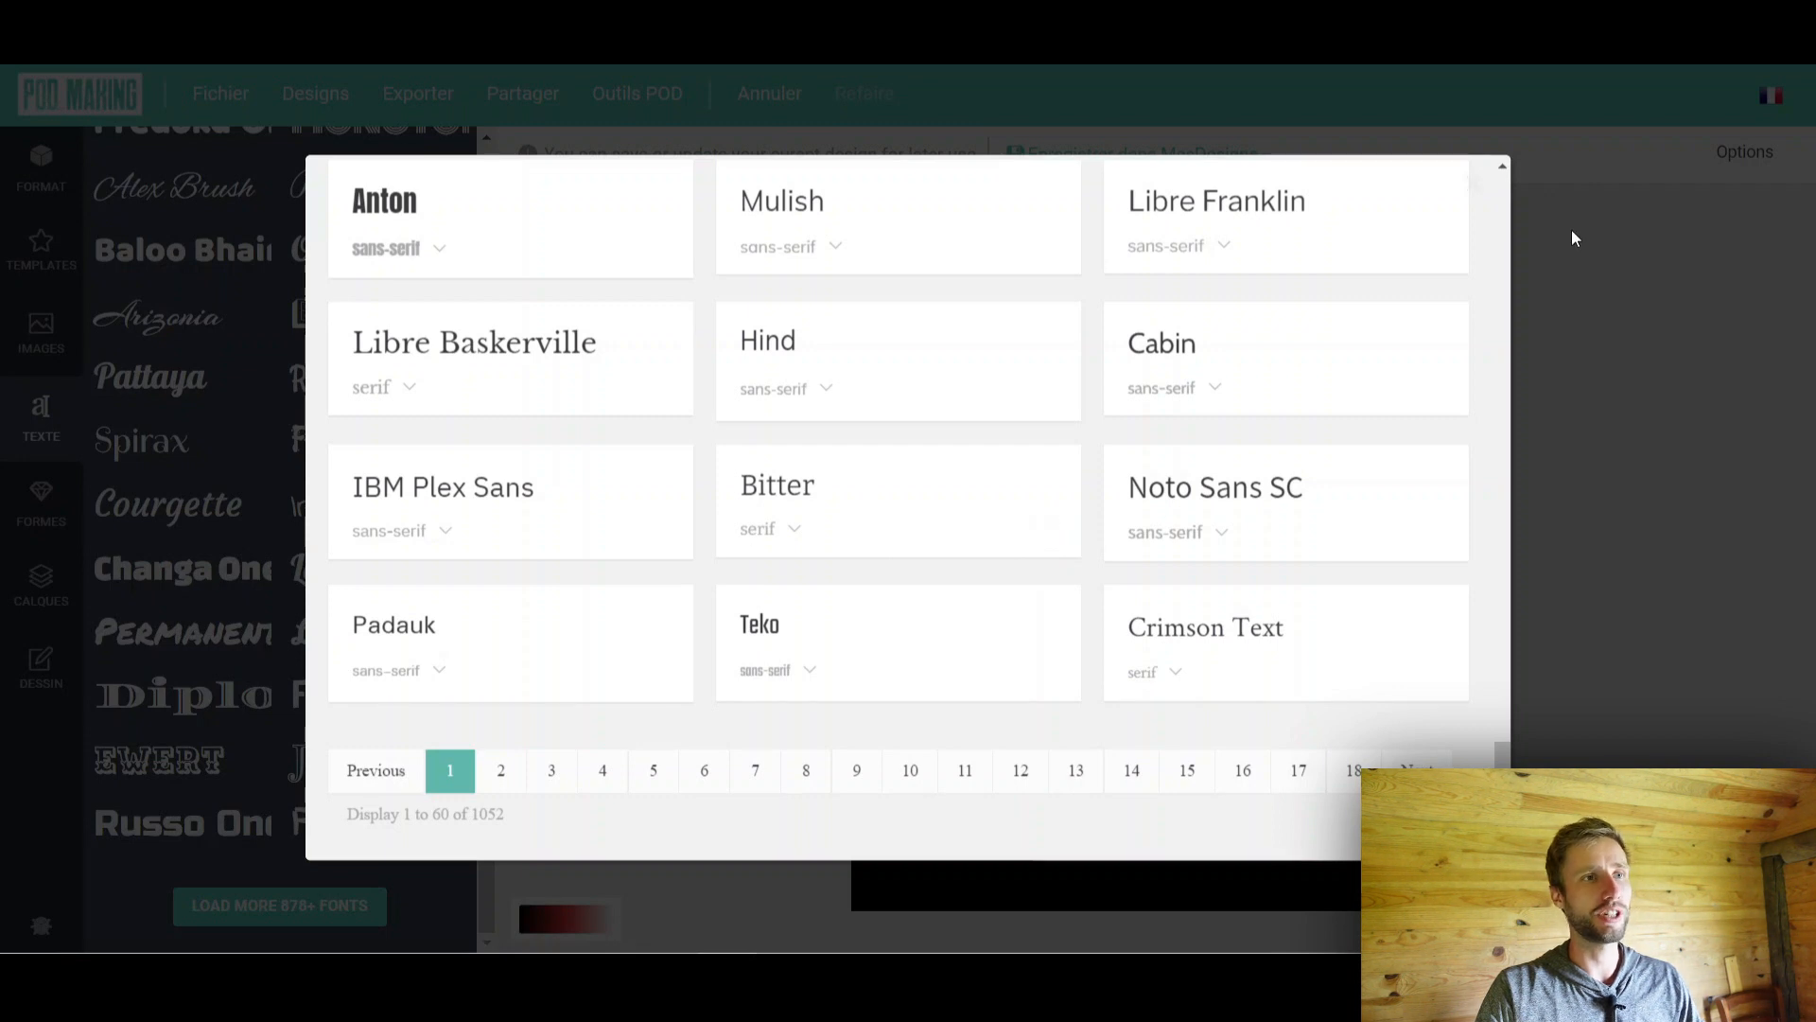
left_click(1472, 183)
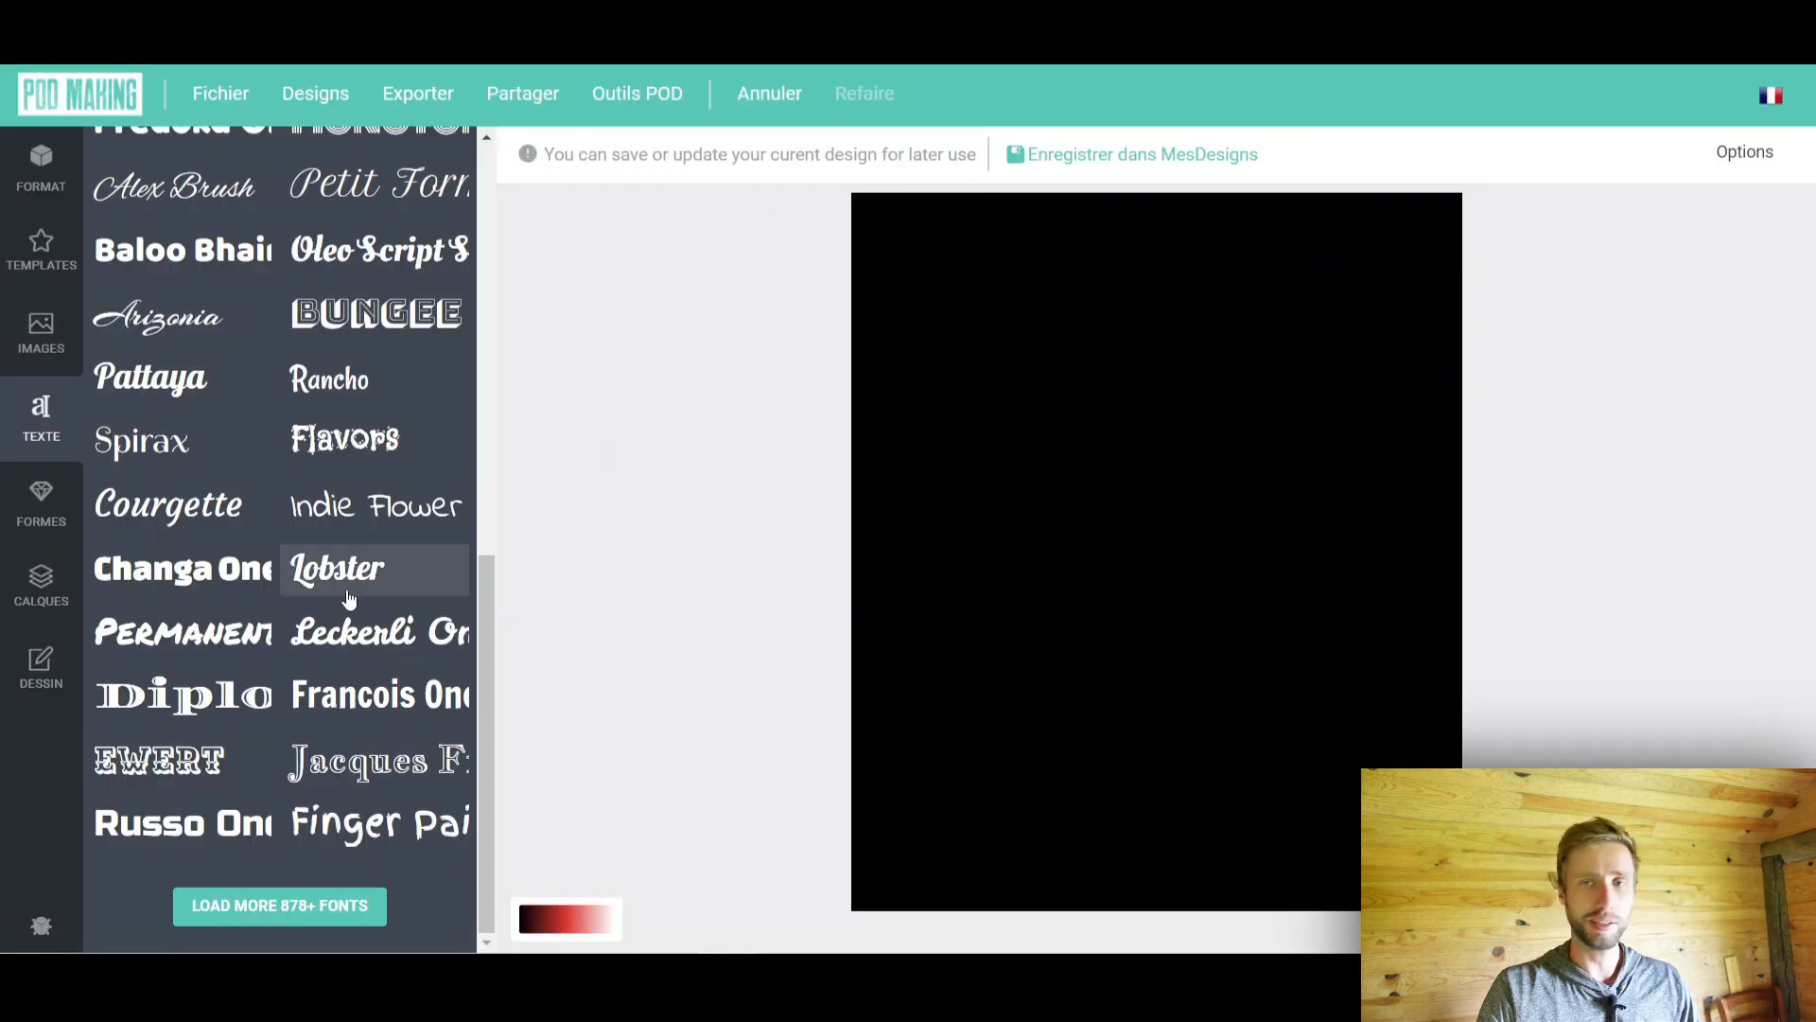
Add a white text in the Changa One font and enlarge it across most of the canvas width
scroll(185, 815, "up", 3)
left_click(185, 815)
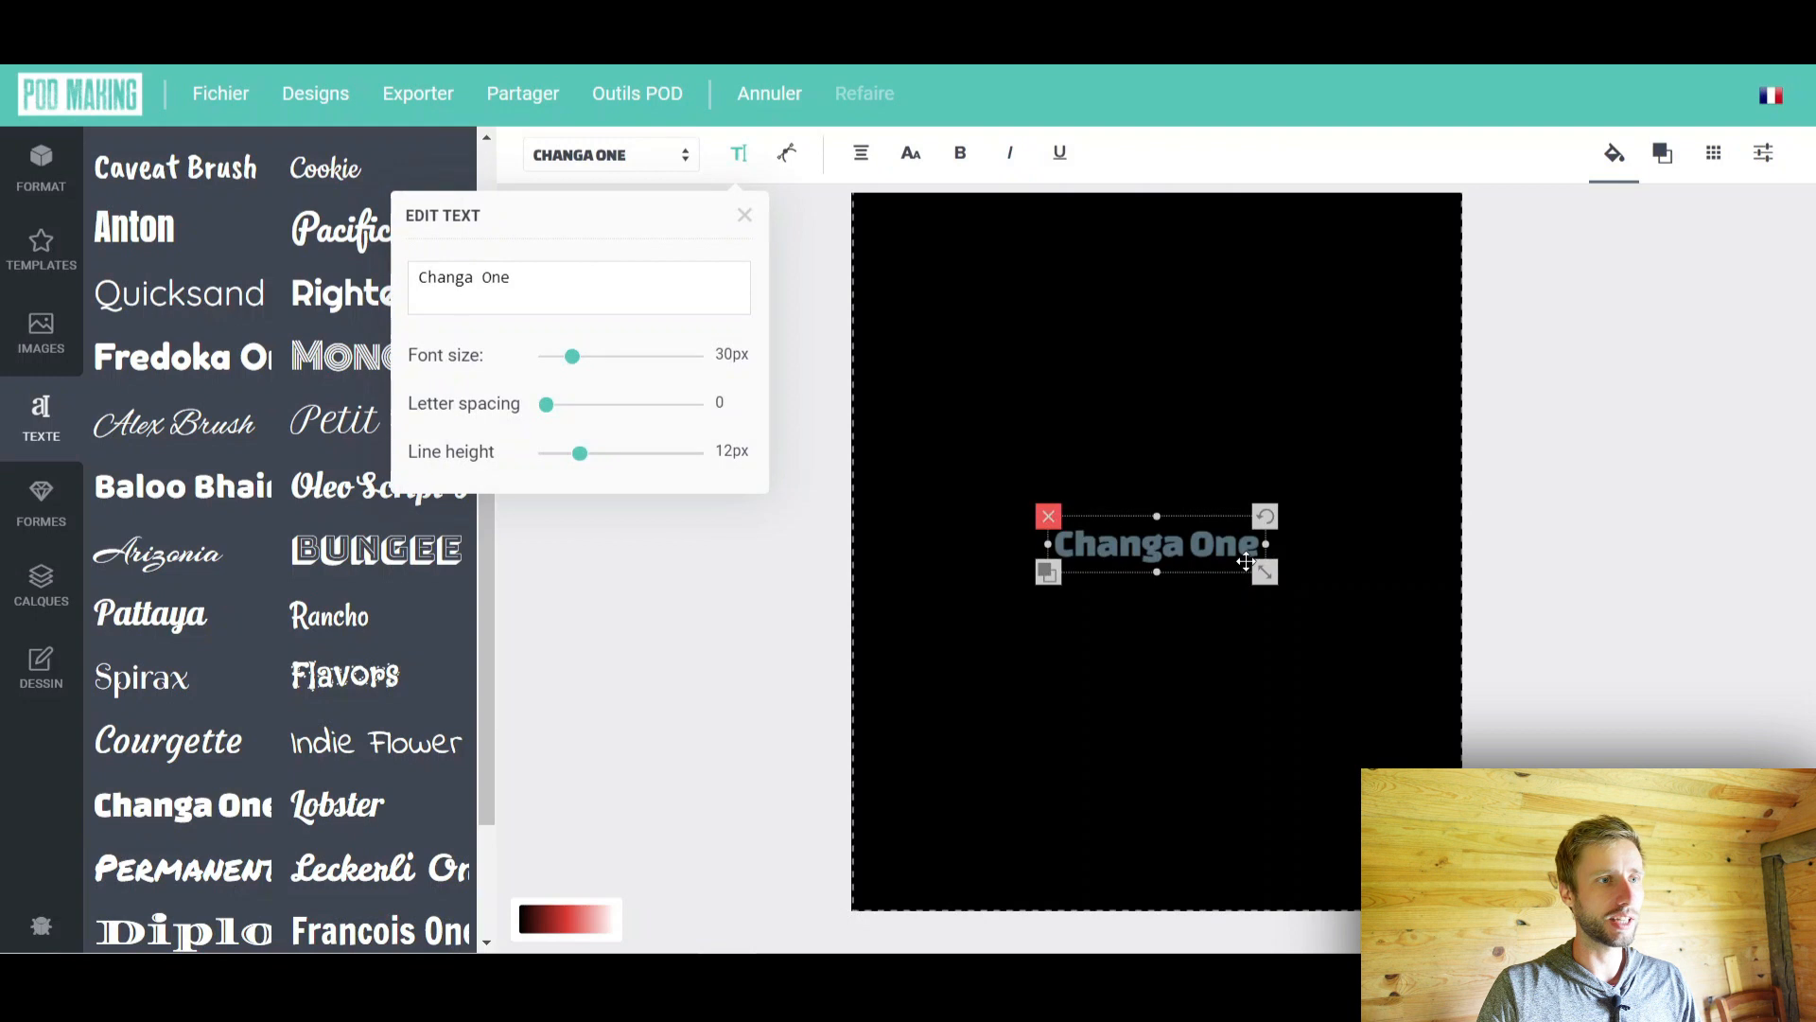
left_click(1613, 153)
left_click_drag(1258, 572, 1396, 600)
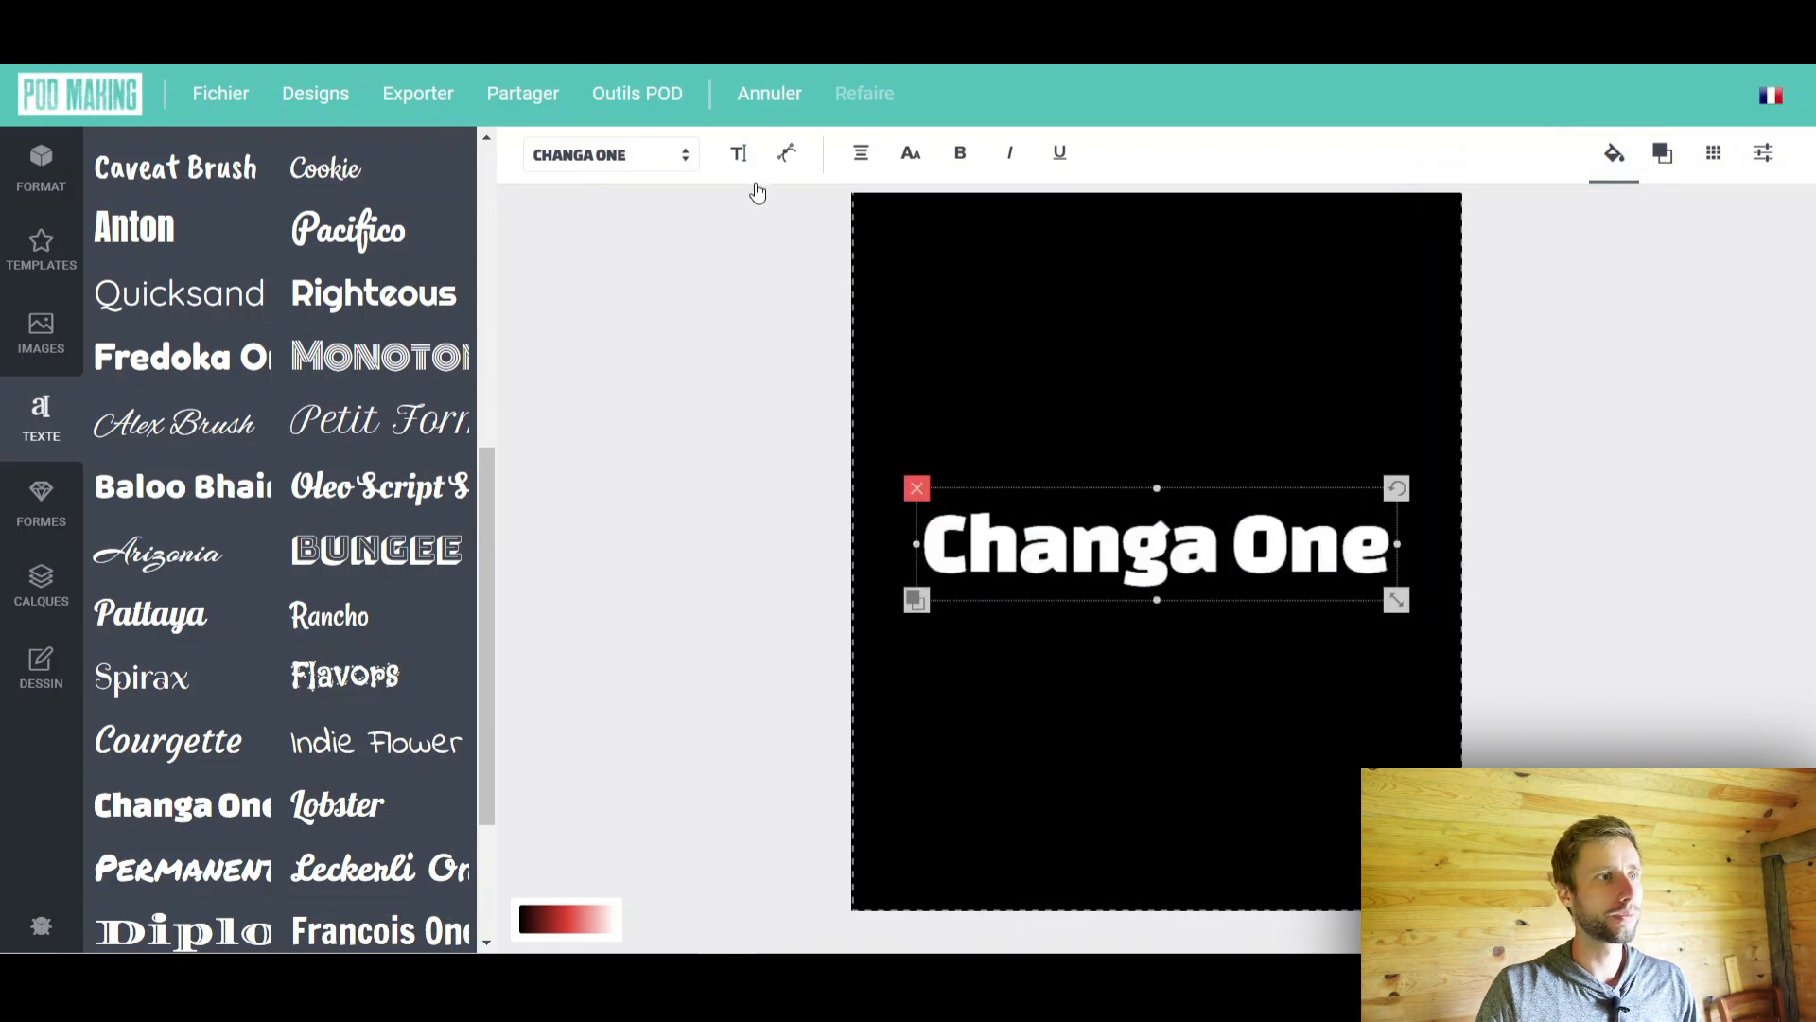
Review the Changa One text's editing options and switch its letter case to uppercase, then to lowercase
left_click(736, 159)
left_click(746, 173)
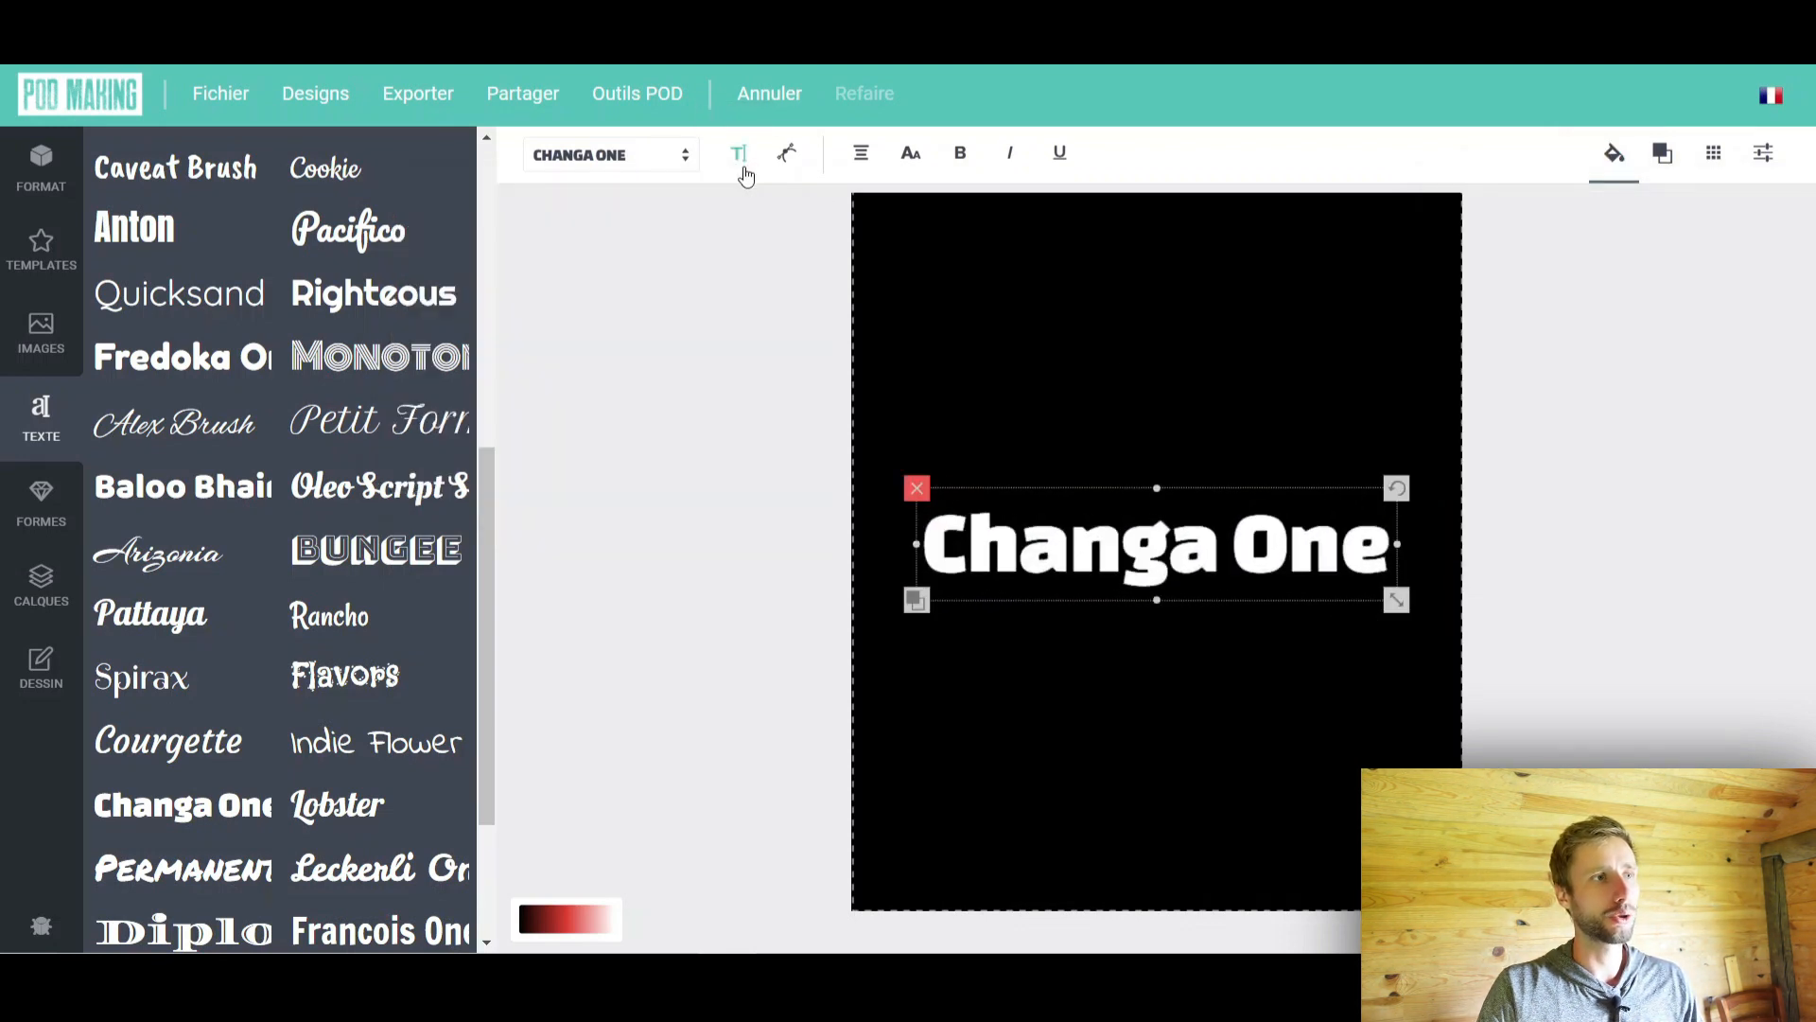
left_click(744, 165)
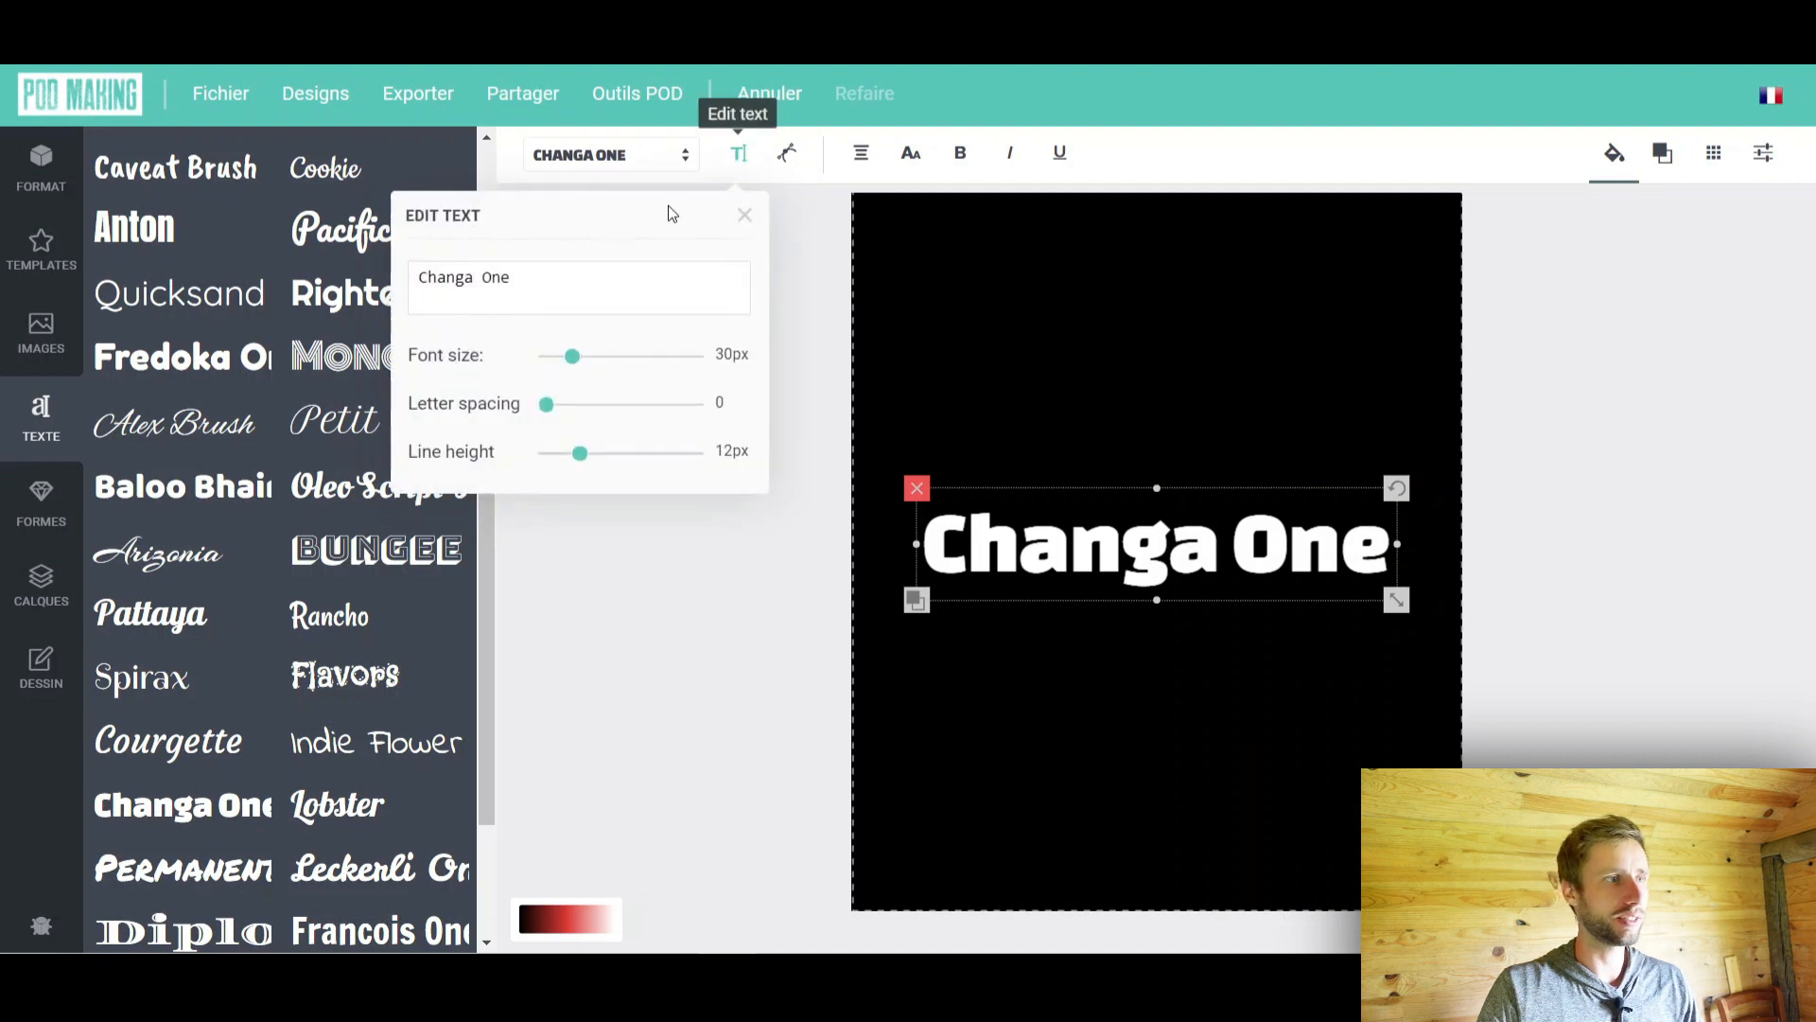
triple_click(494, 286)
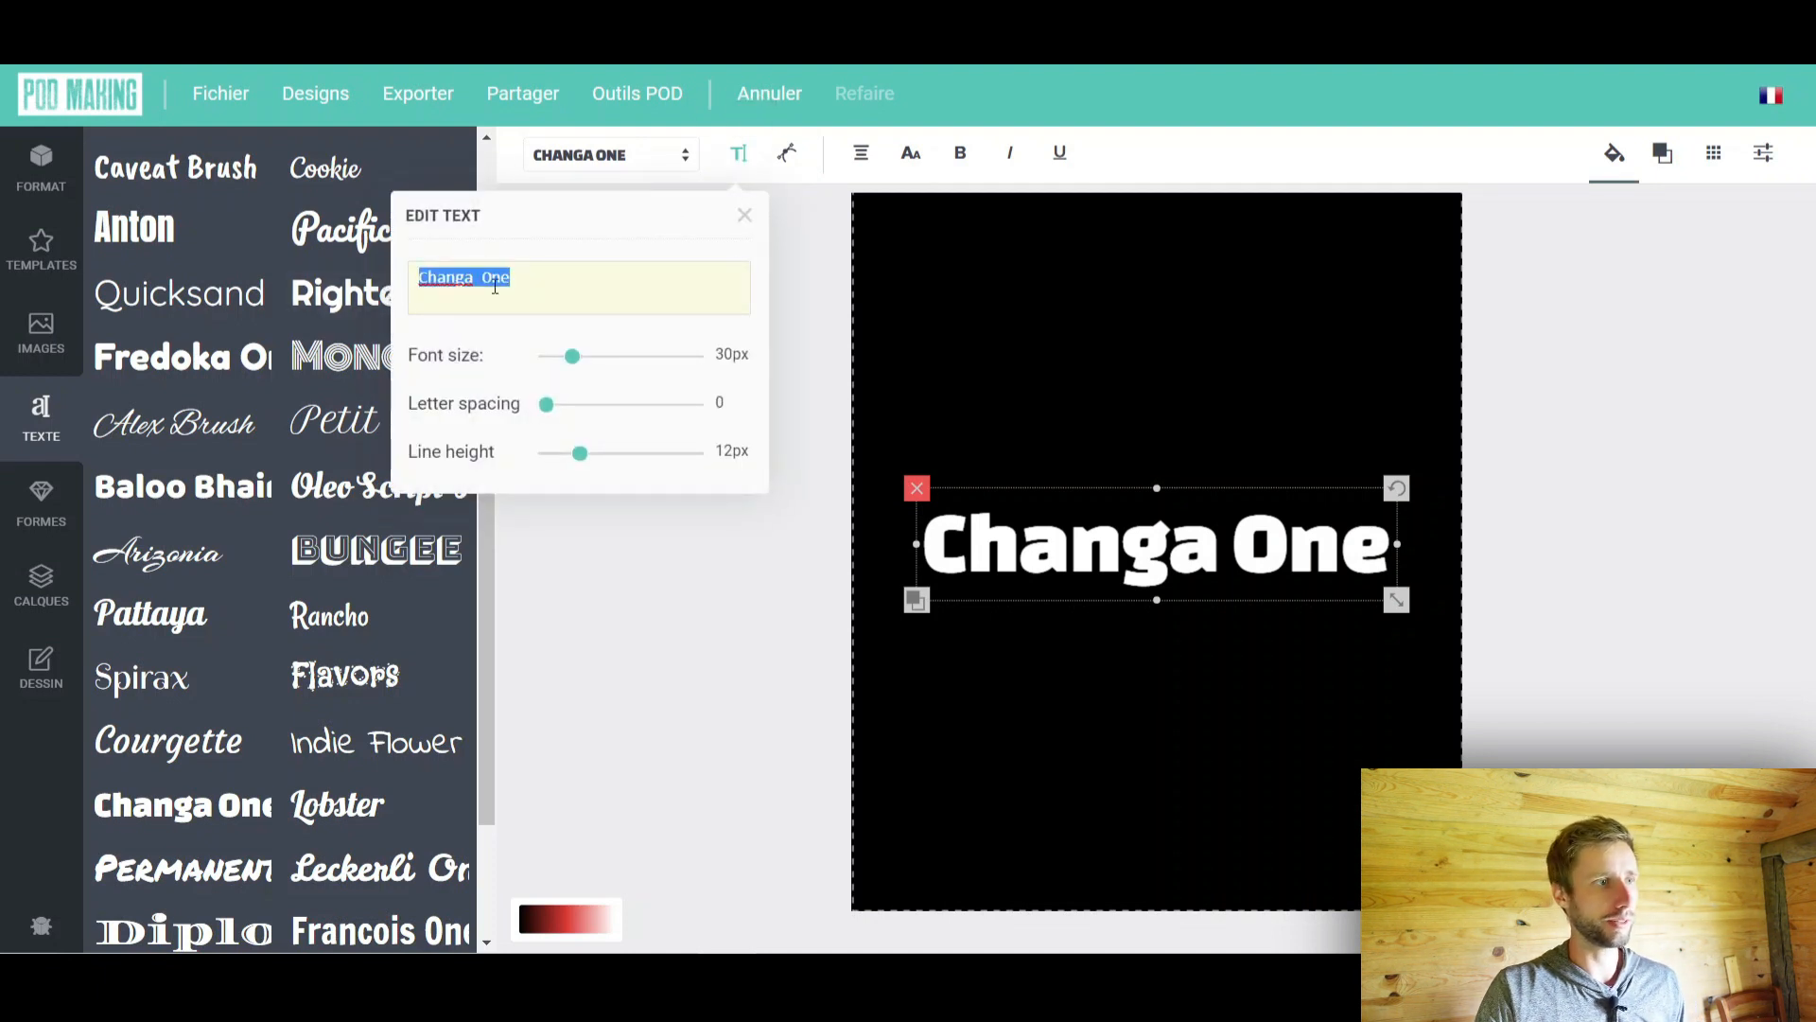
mouse_move(546, 405)
left_mouse_down()
mouse_move(604, 409)
mouse_move(546, 404)
left_mouse_up()
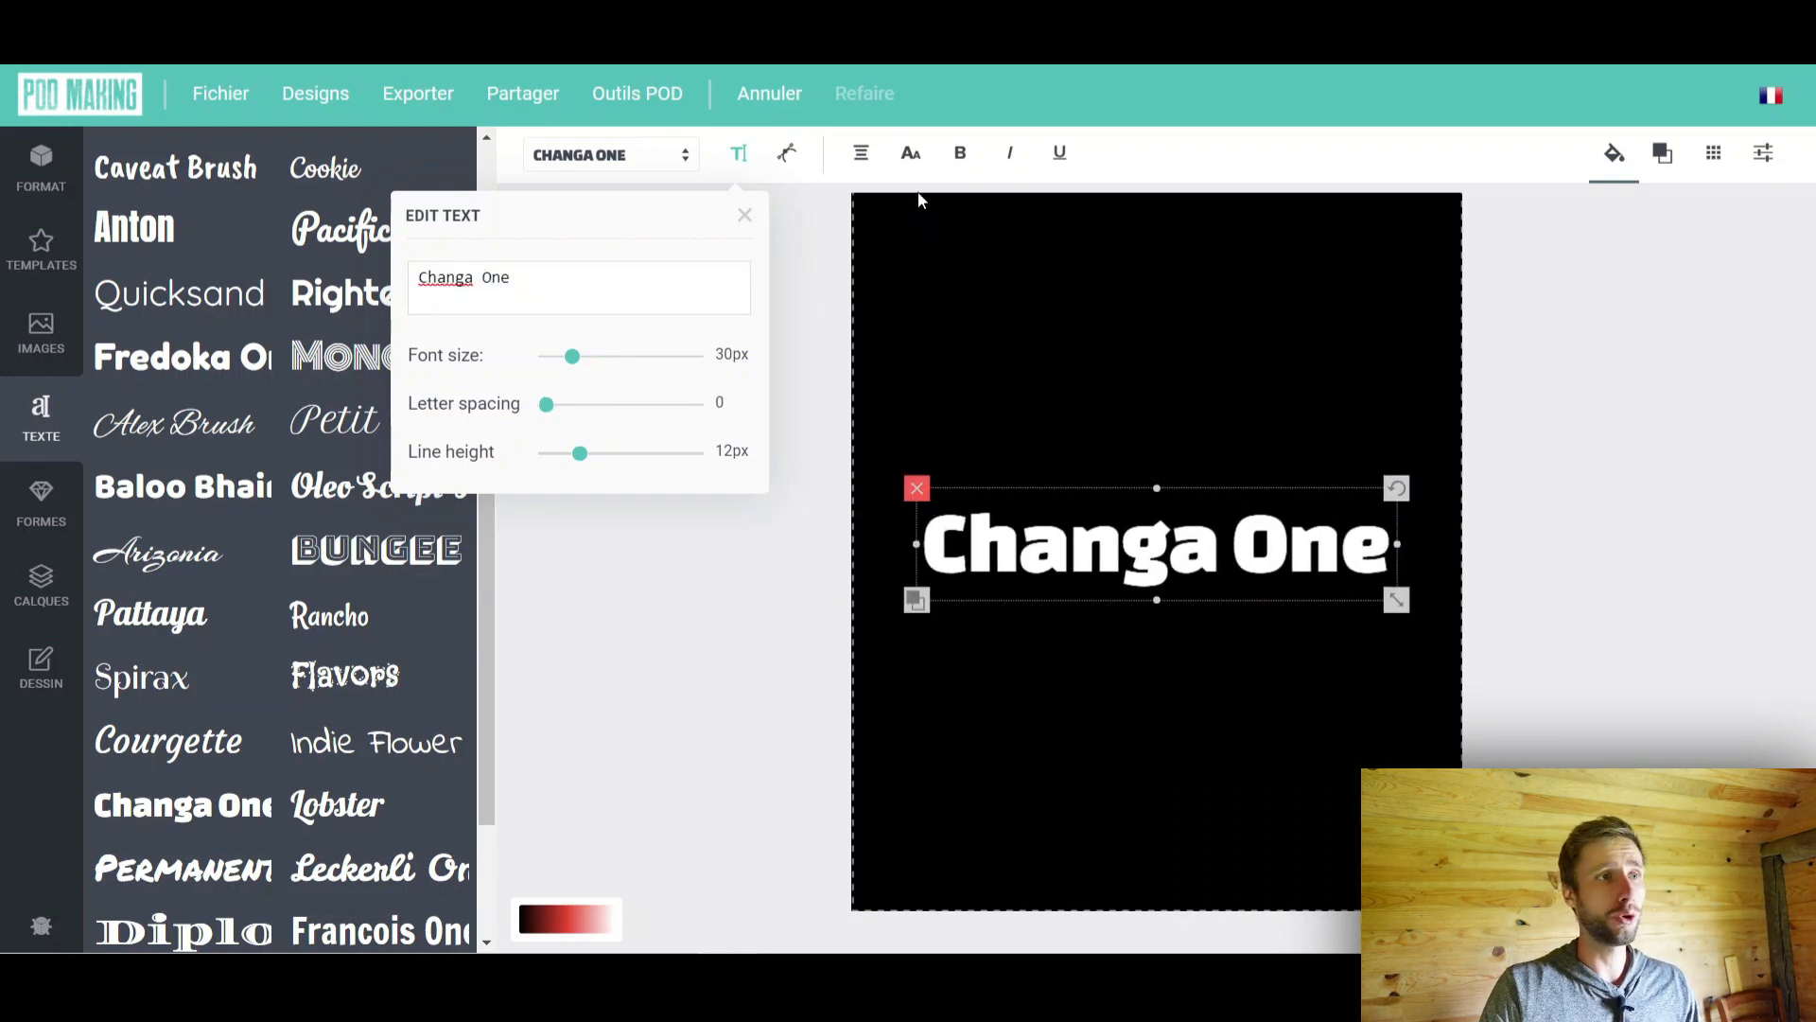
left_click(911, 157)
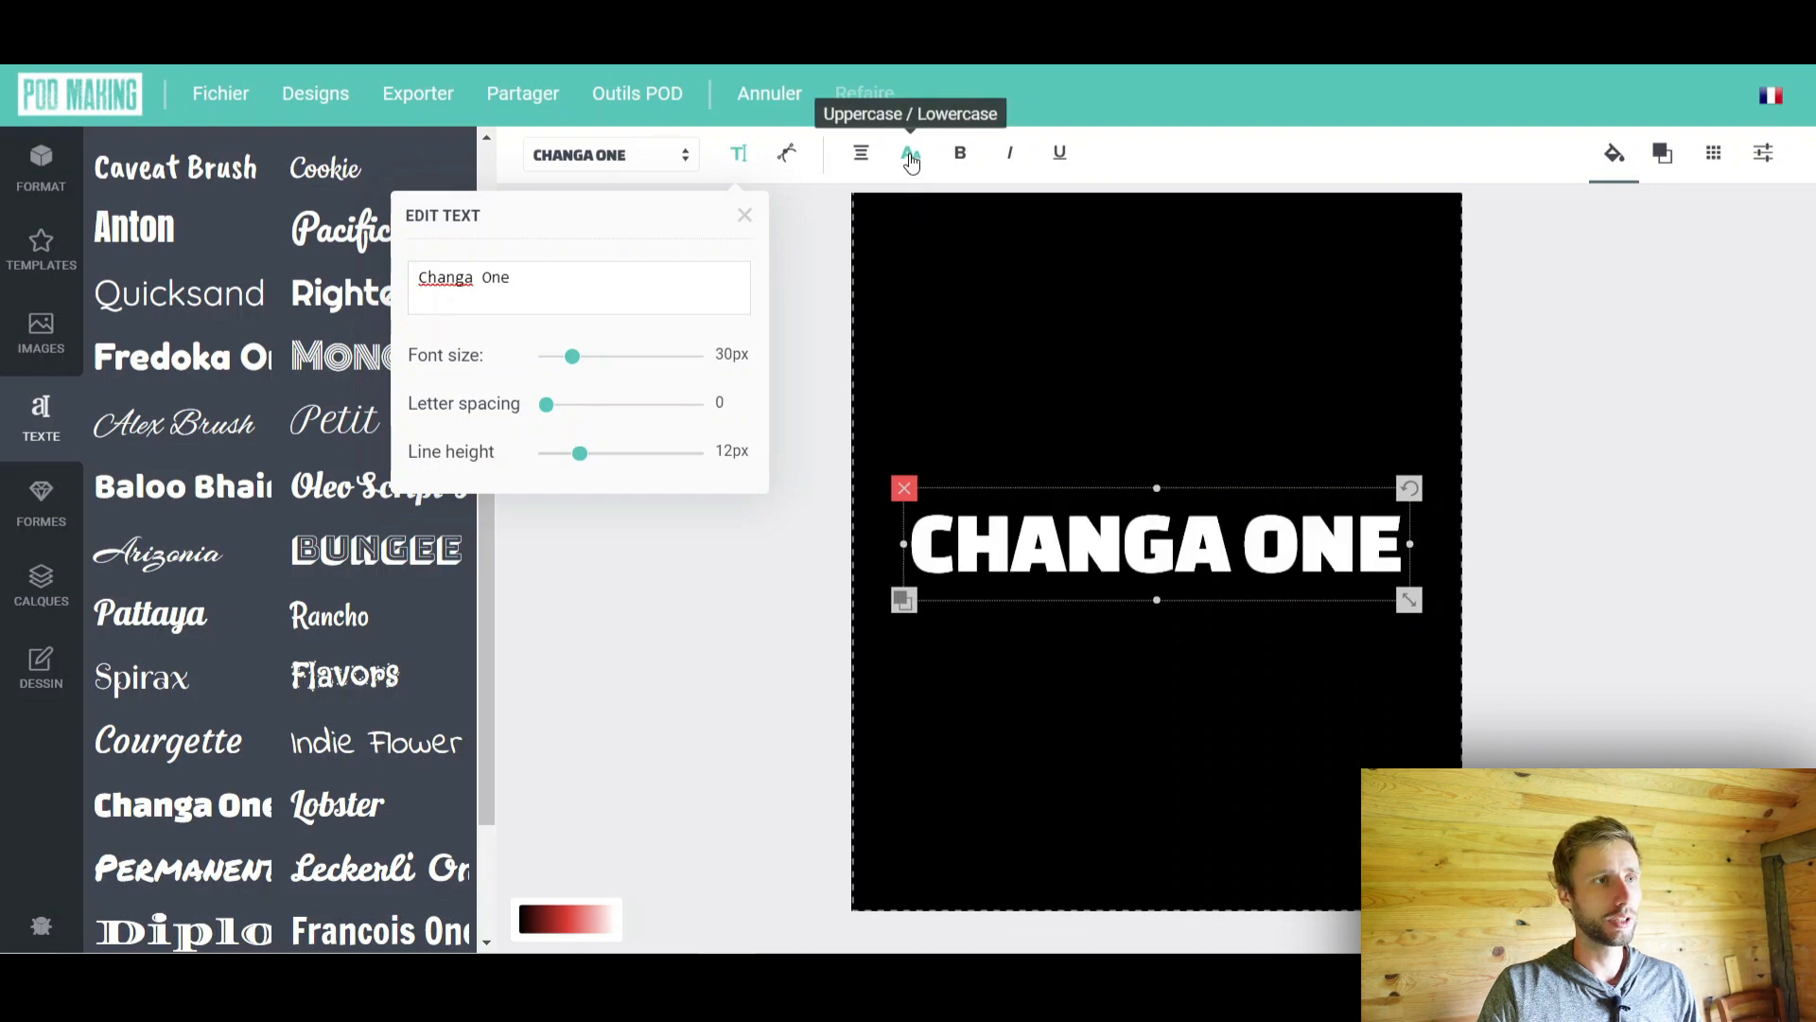
left_click(911, 157)
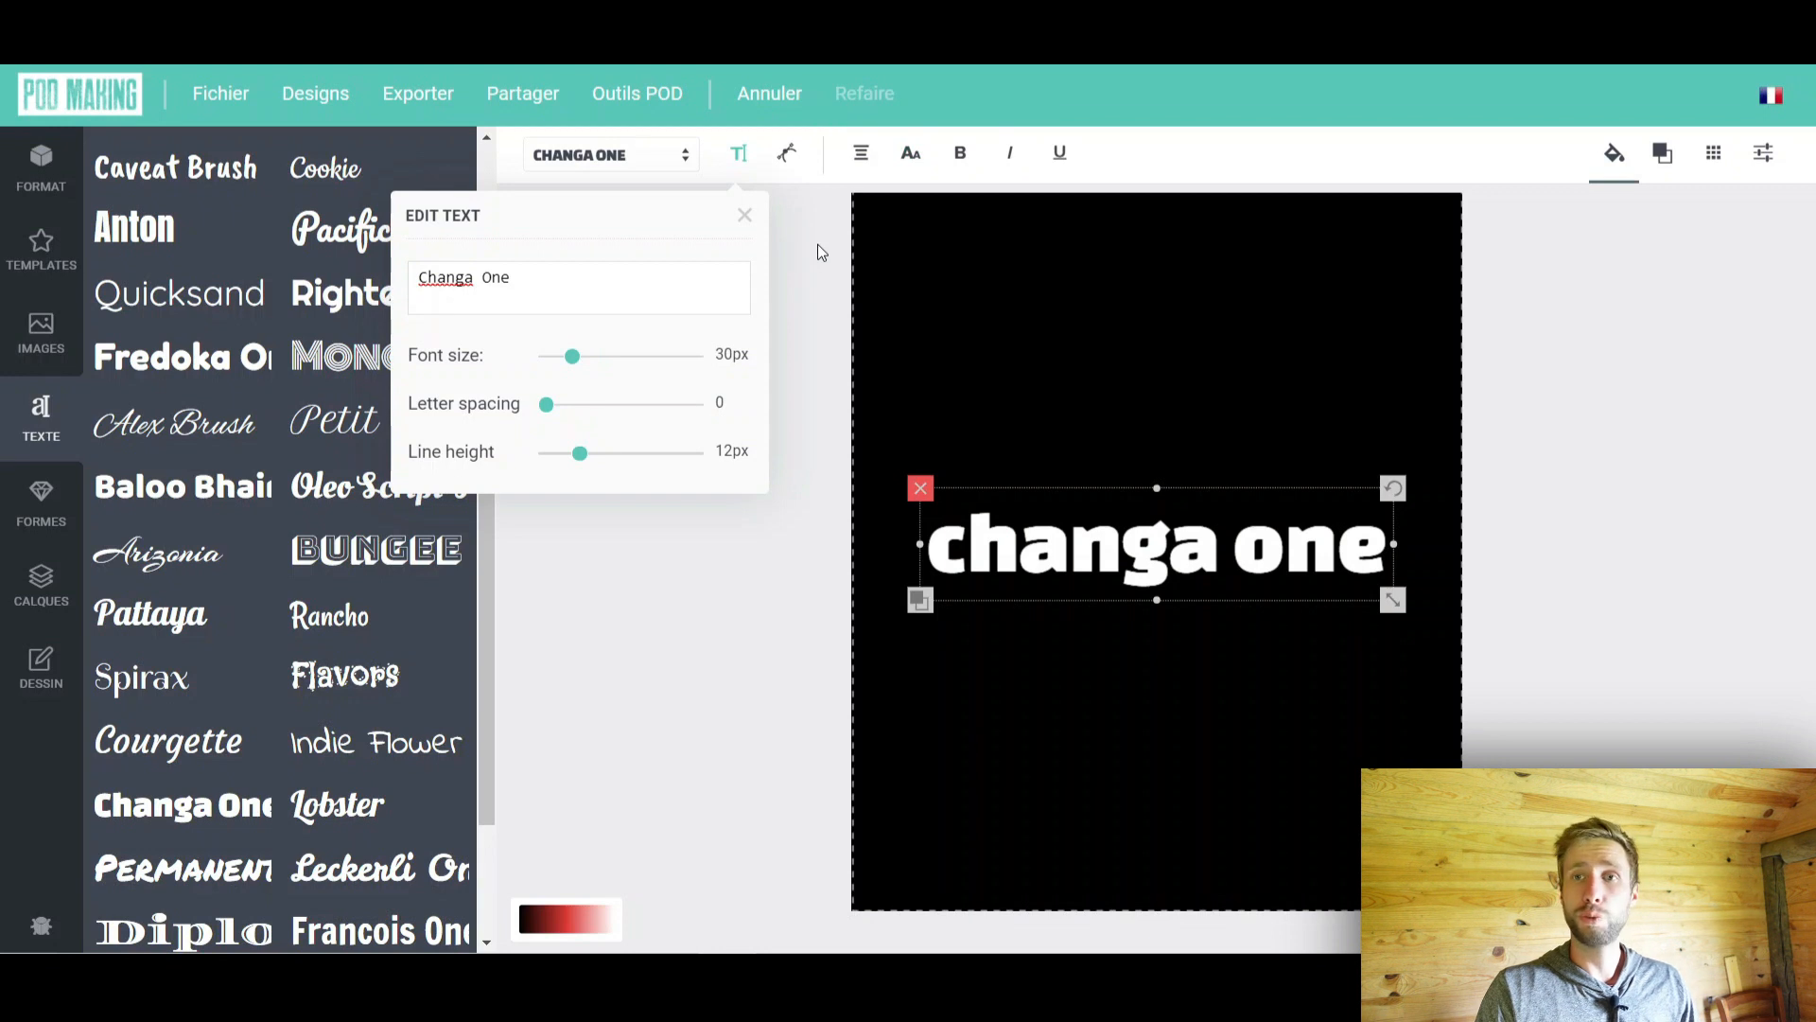
Try the Curved Text effect on the "changa one" text with a radius of 151
left_click(786, 154)
left_click(421, 397)
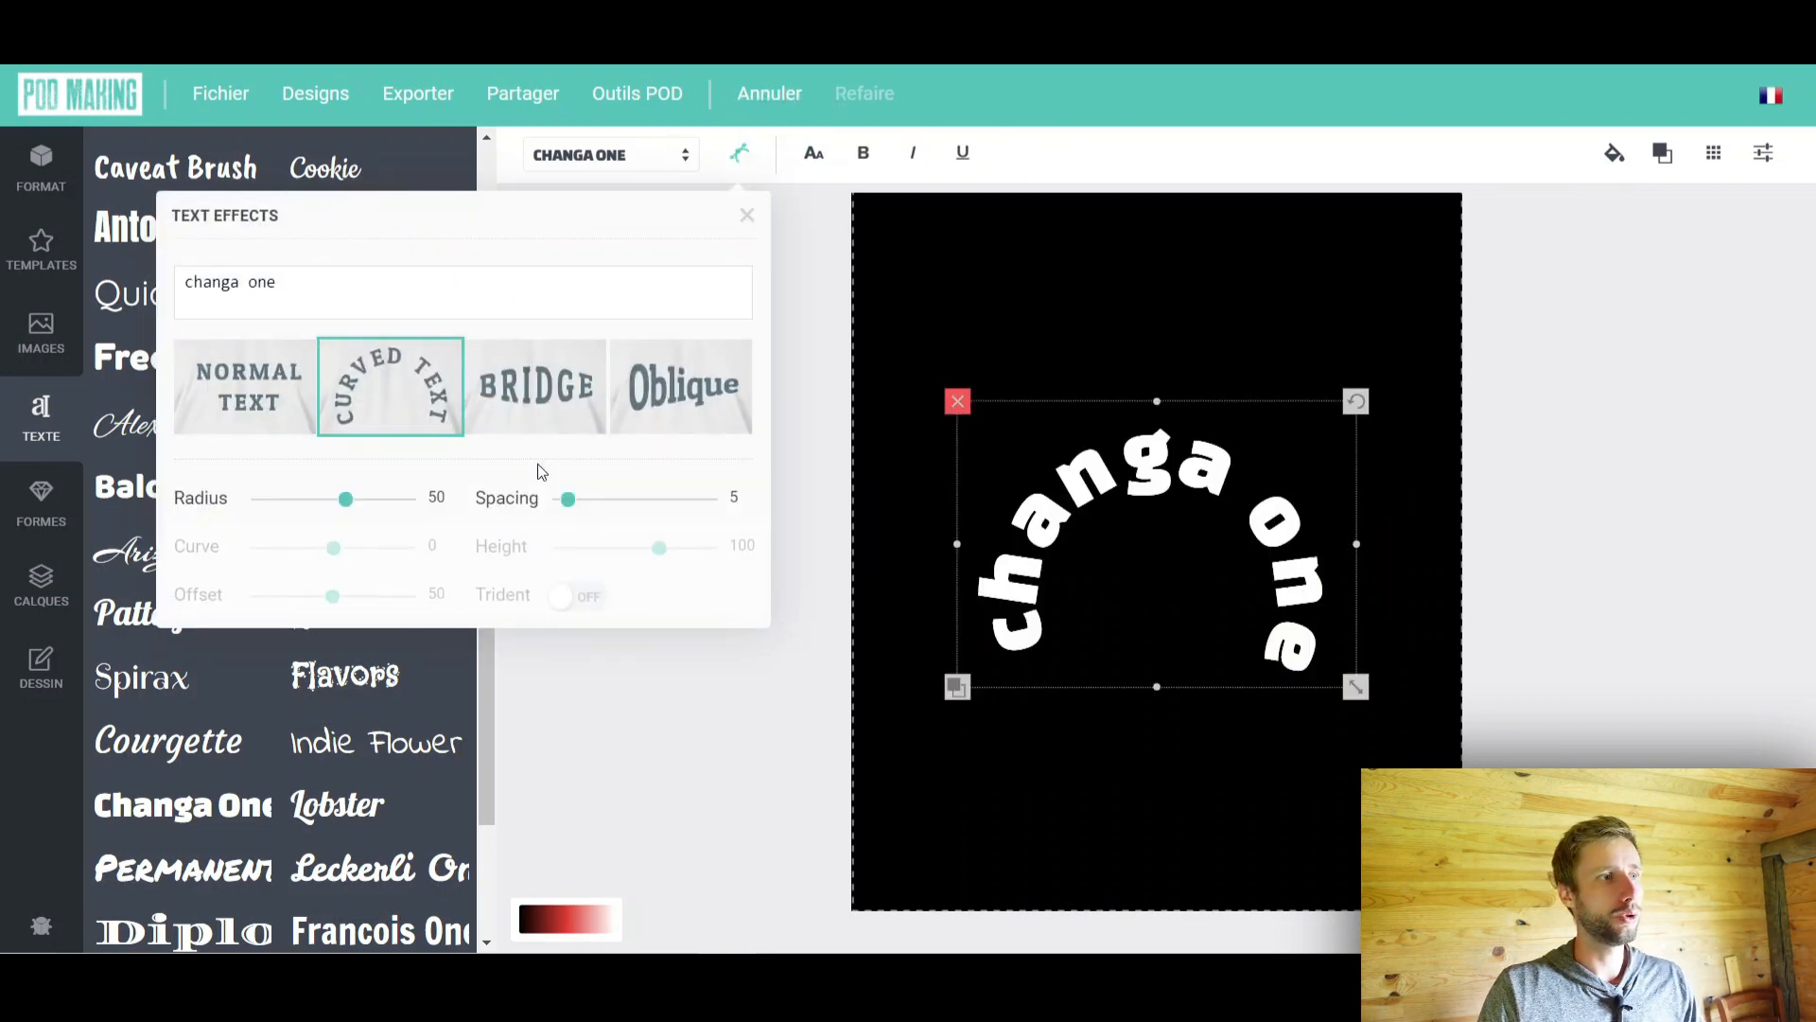
left_click_drag(344, 499, 318, 549)
Shape the text with the Bridge effect at curve -83 and height 25, and switch it to Oblique
left_click(536, 386)
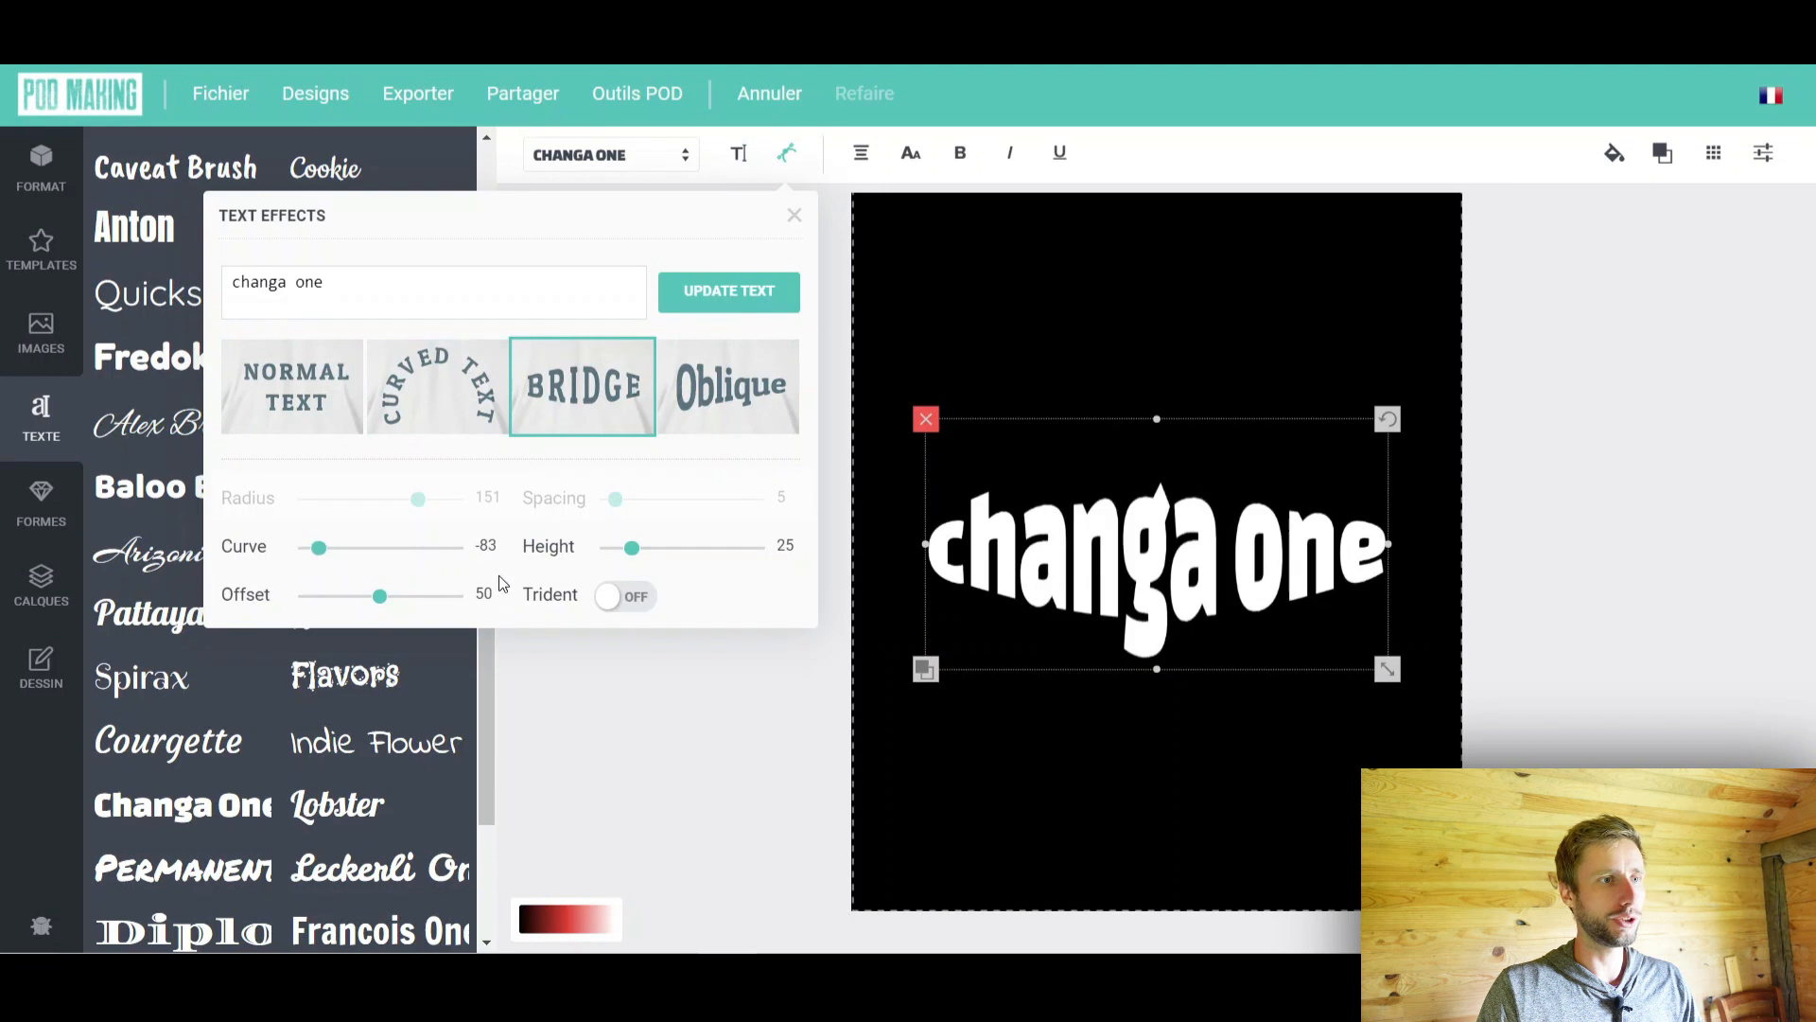
left_click(714, 376)
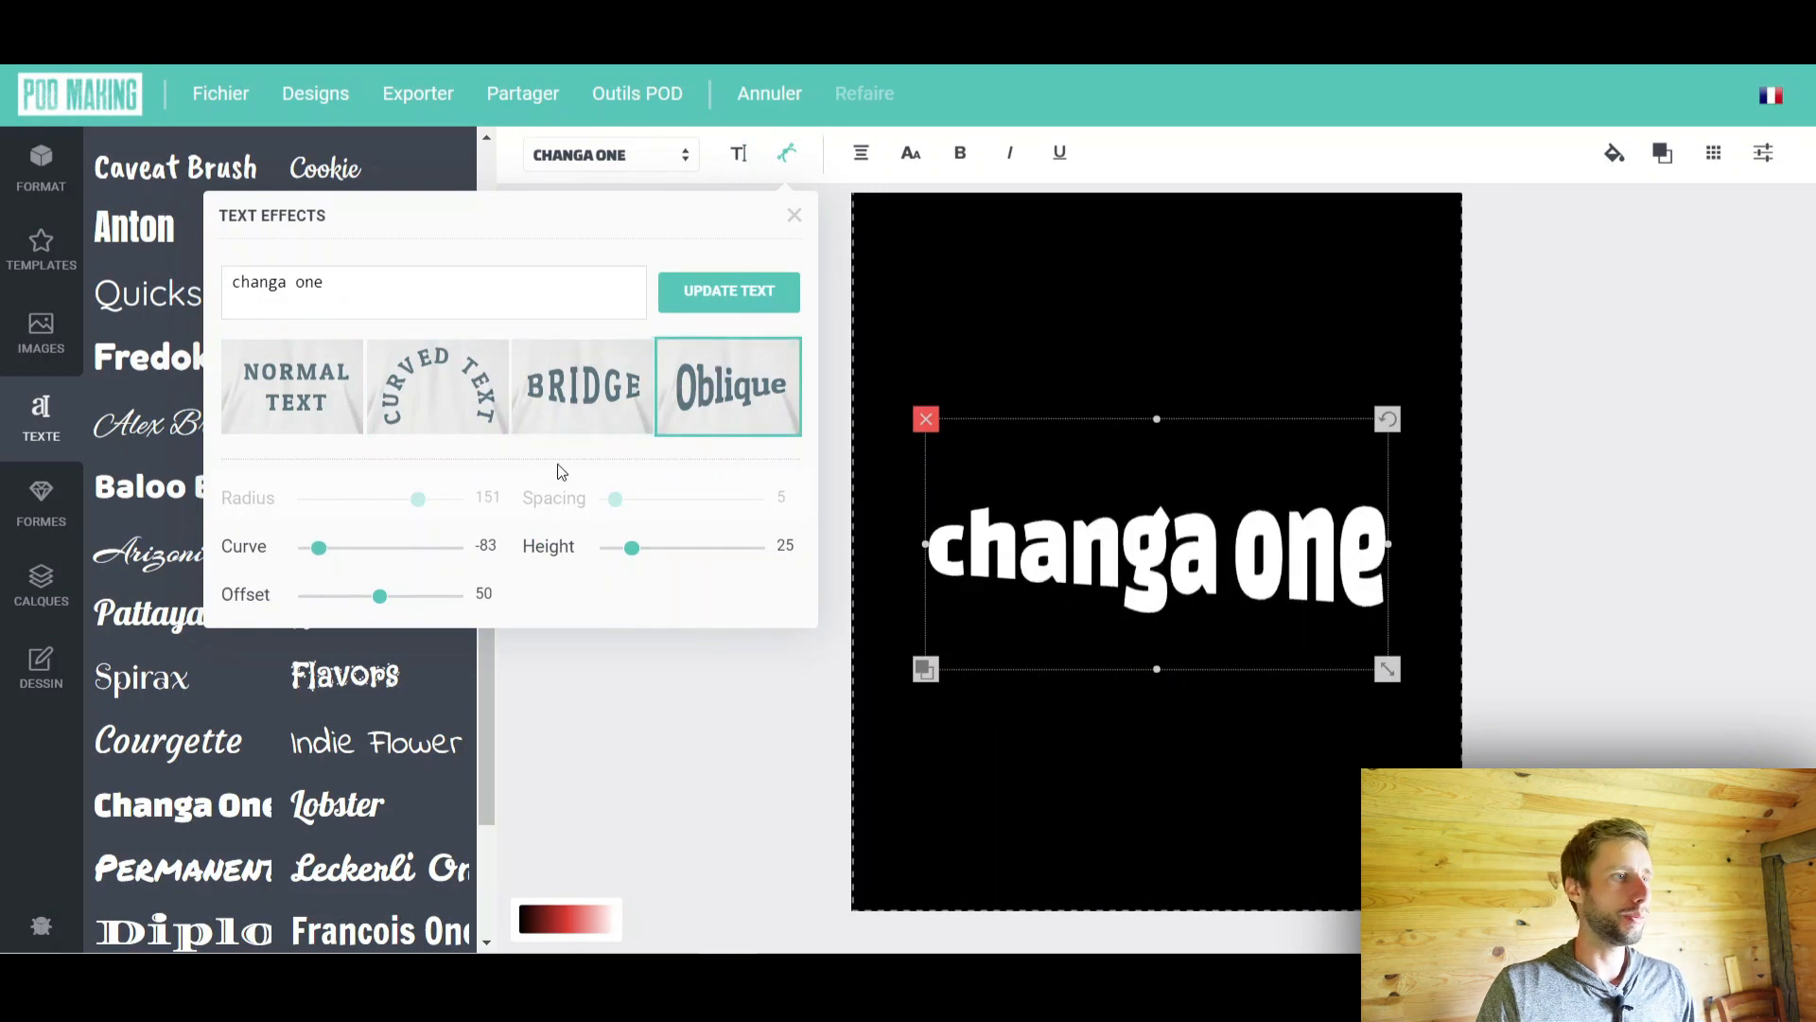
Return the "changa one" text to the Normal Text effect and try flipping it horizontally, leaving Flip X off
left_click(266, 397)
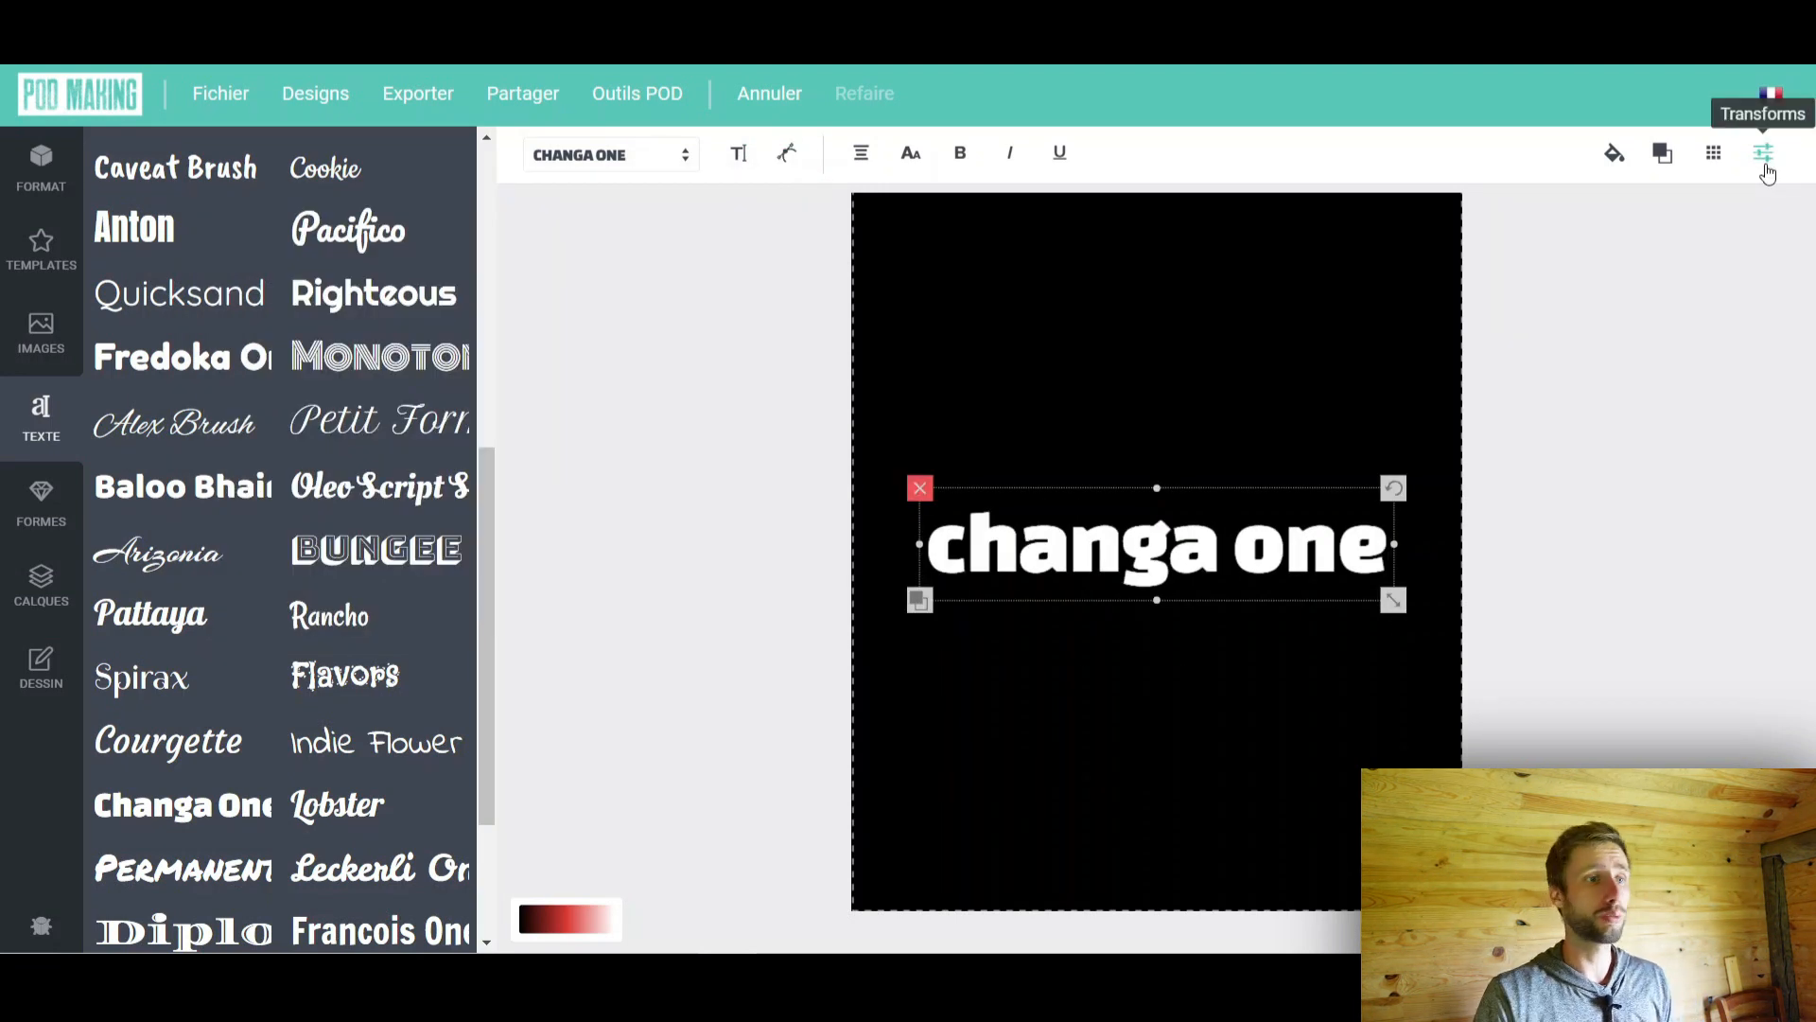
left_click(1765, 167)
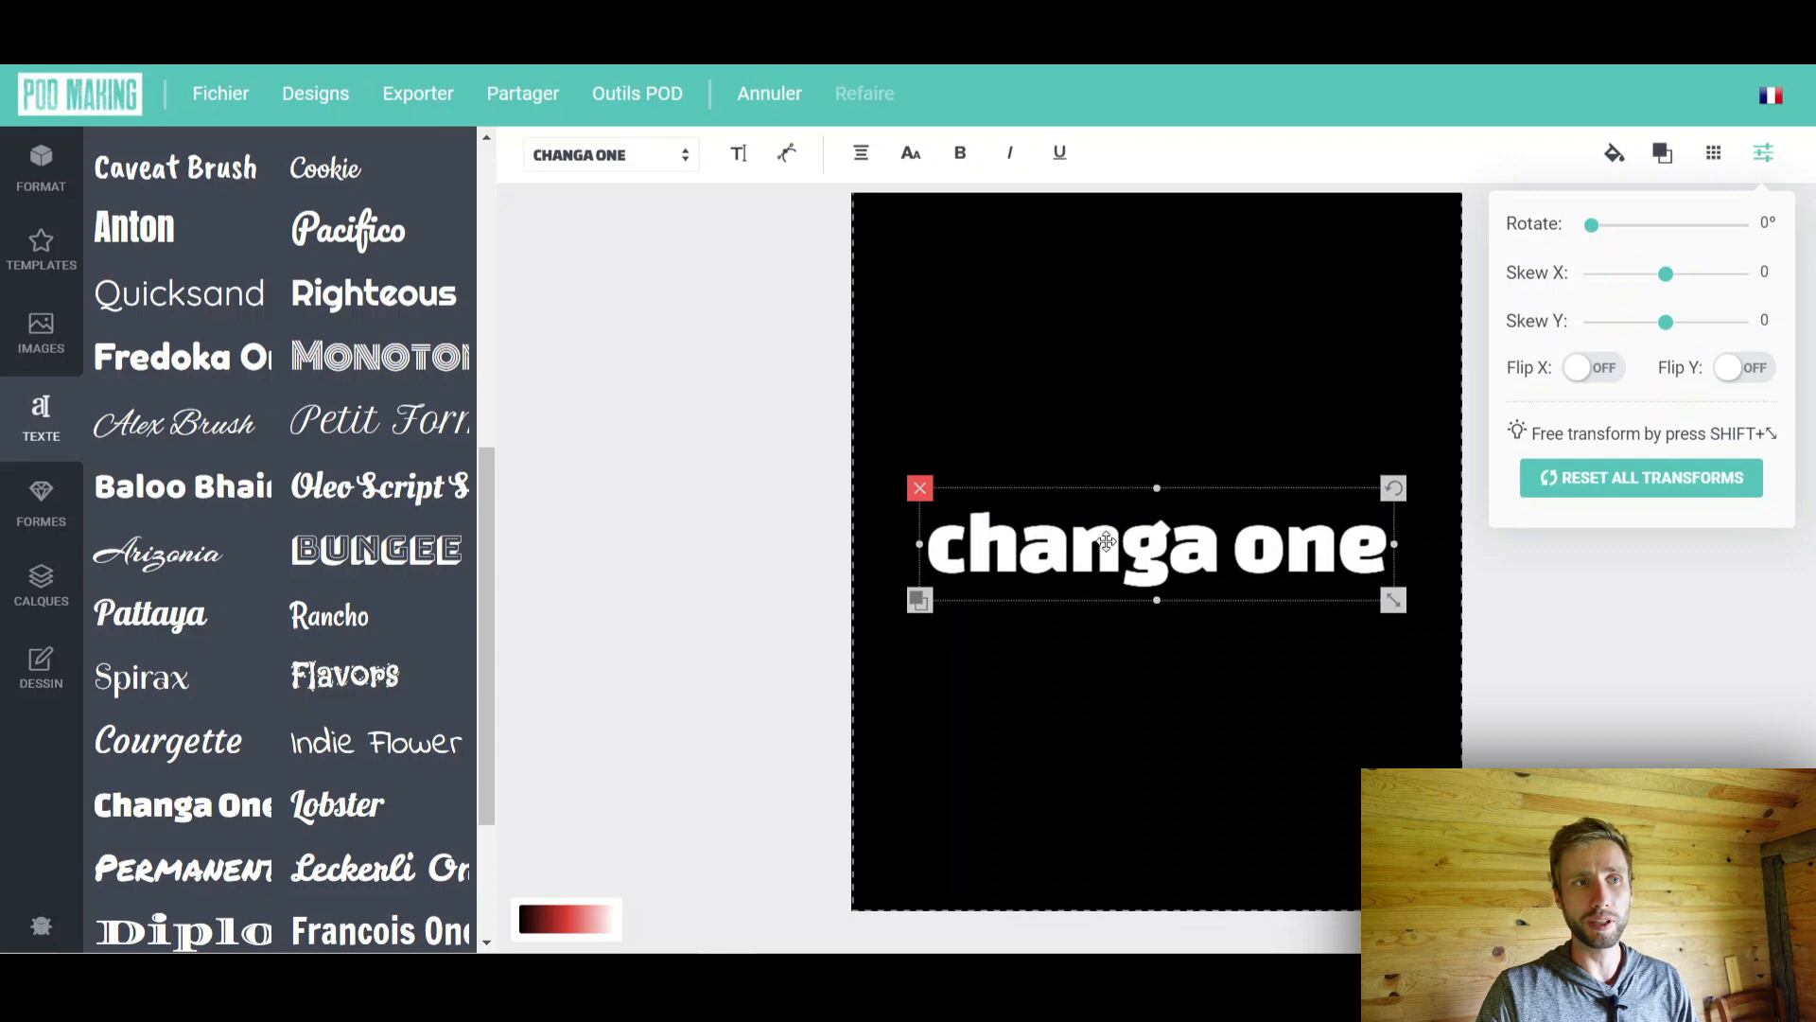
left_click(1575, 375)
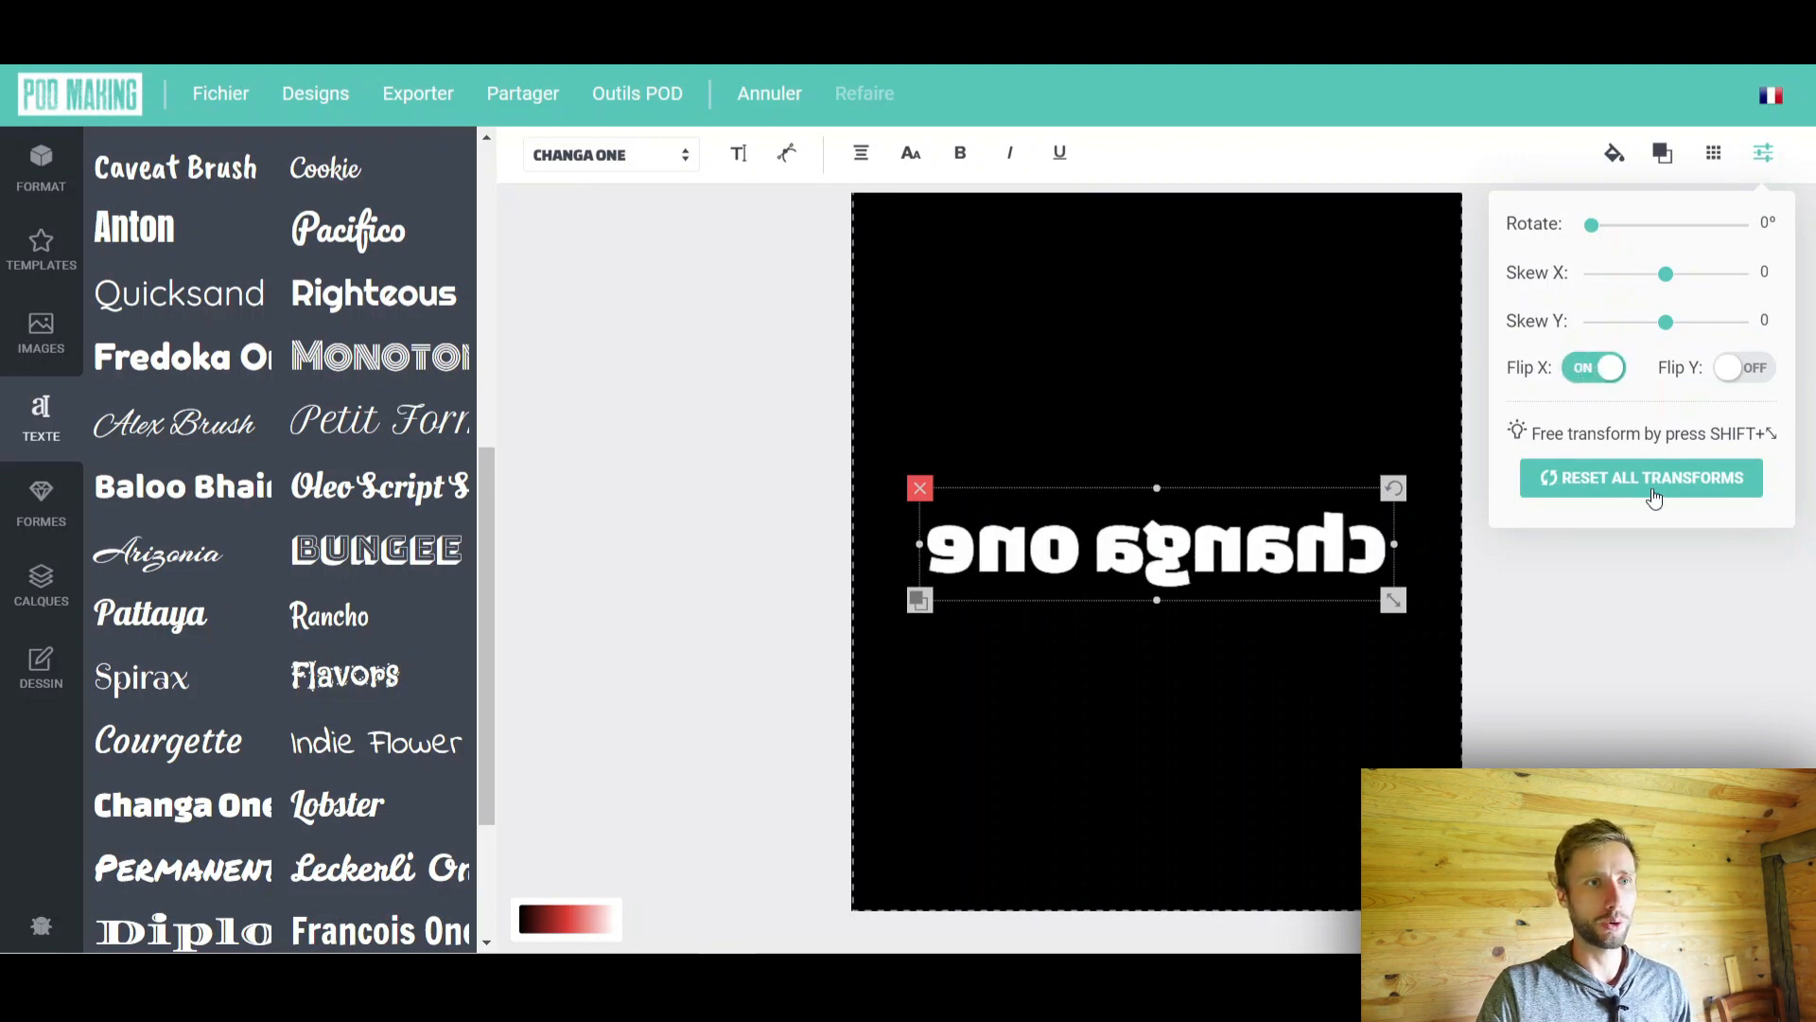
left_click(1598, 367)
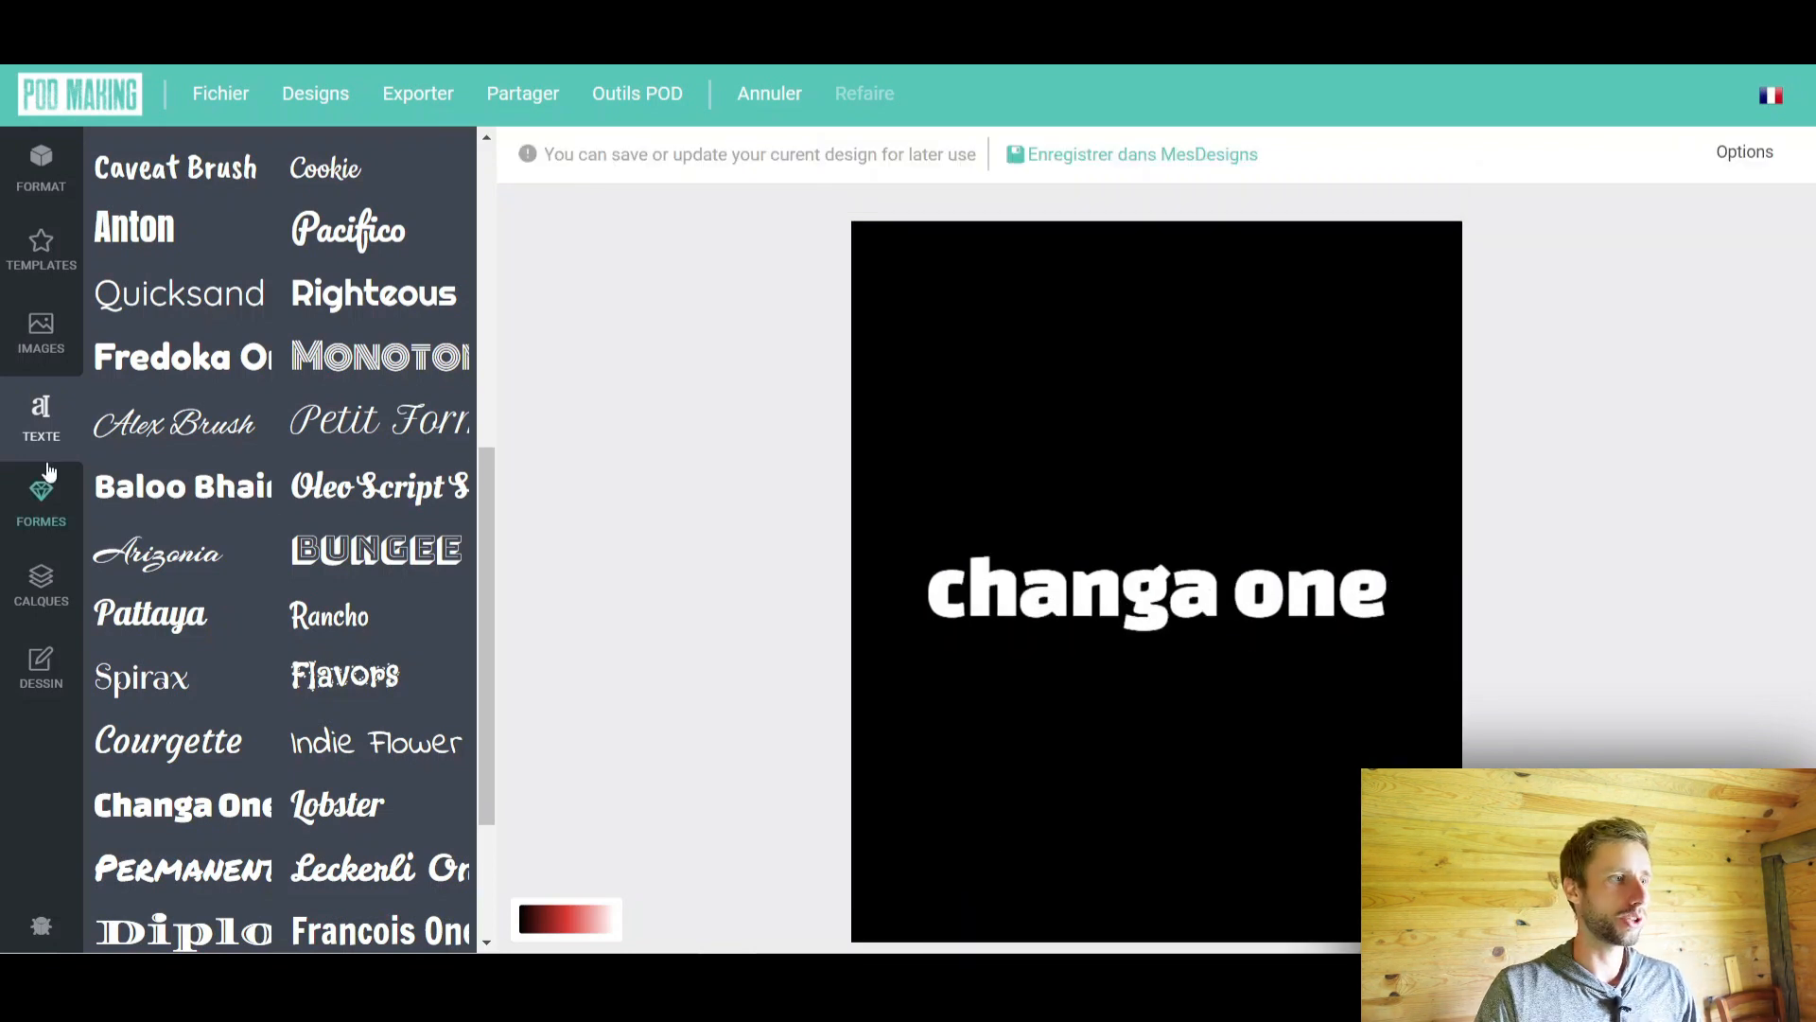
Browse the shapes library and add the flat ribbon shape to the canvas
scroll(247, 445, "up", 7)
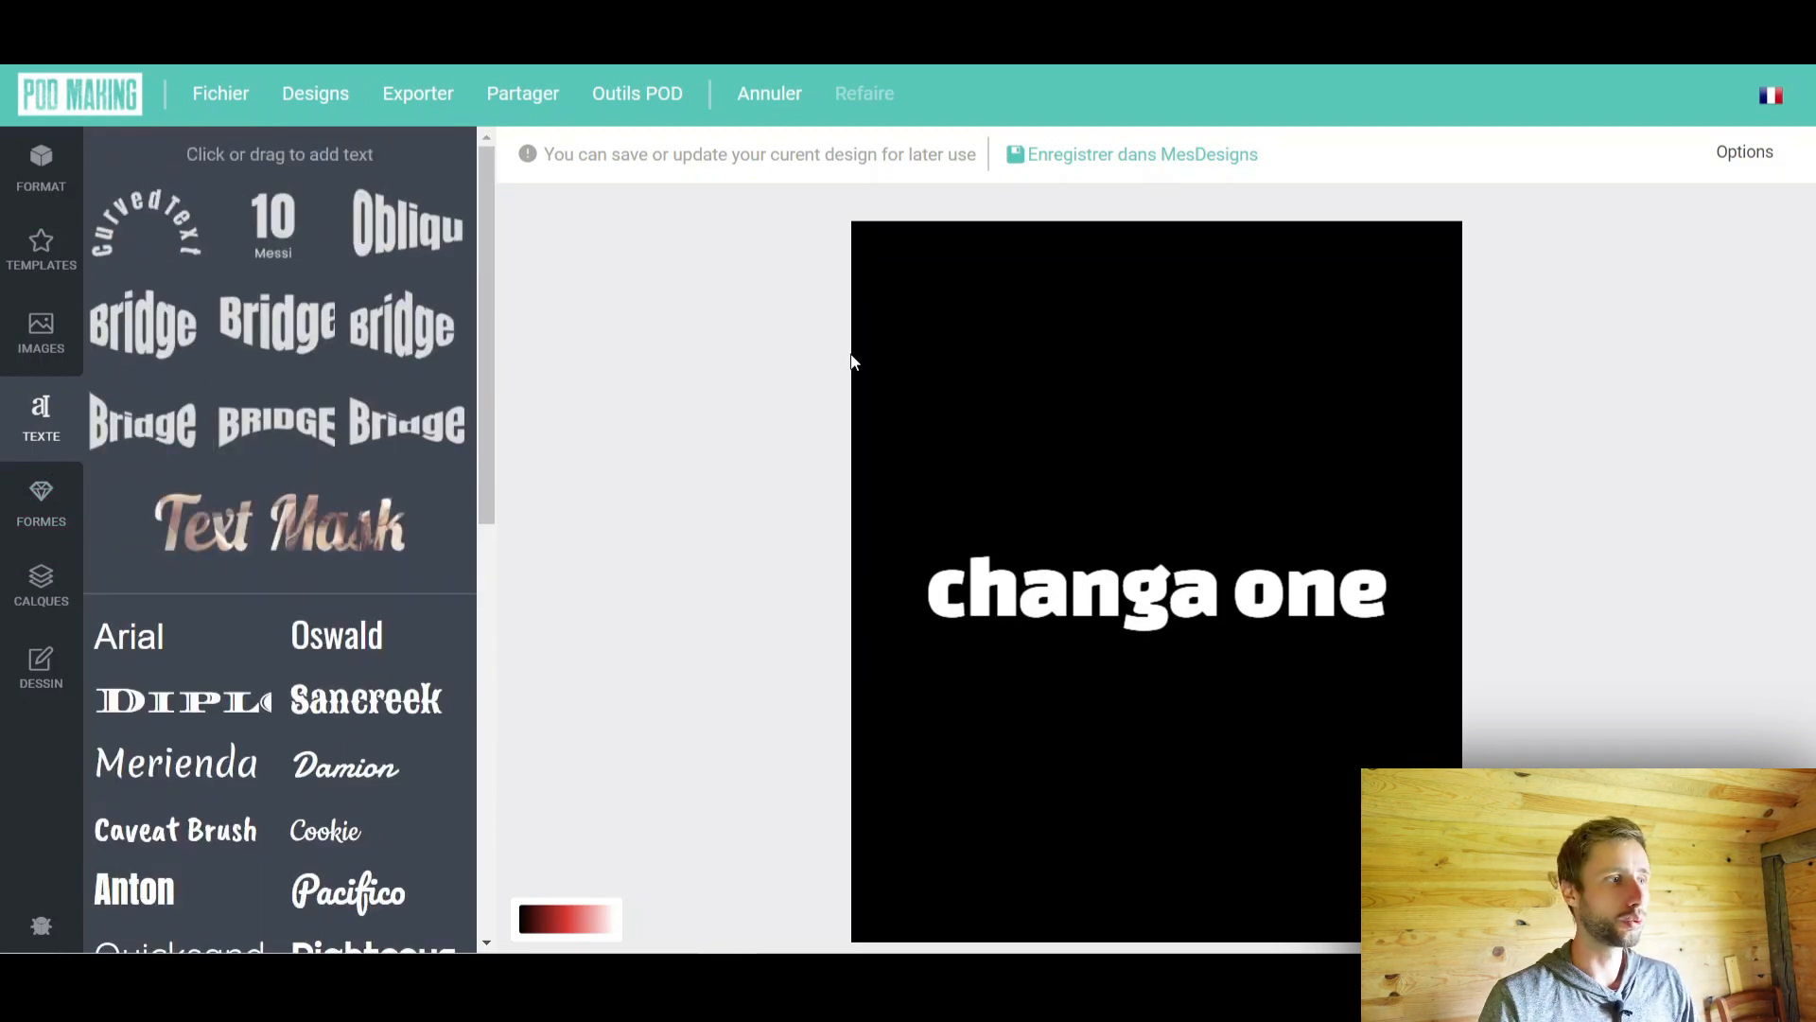
left_click(42, 501)
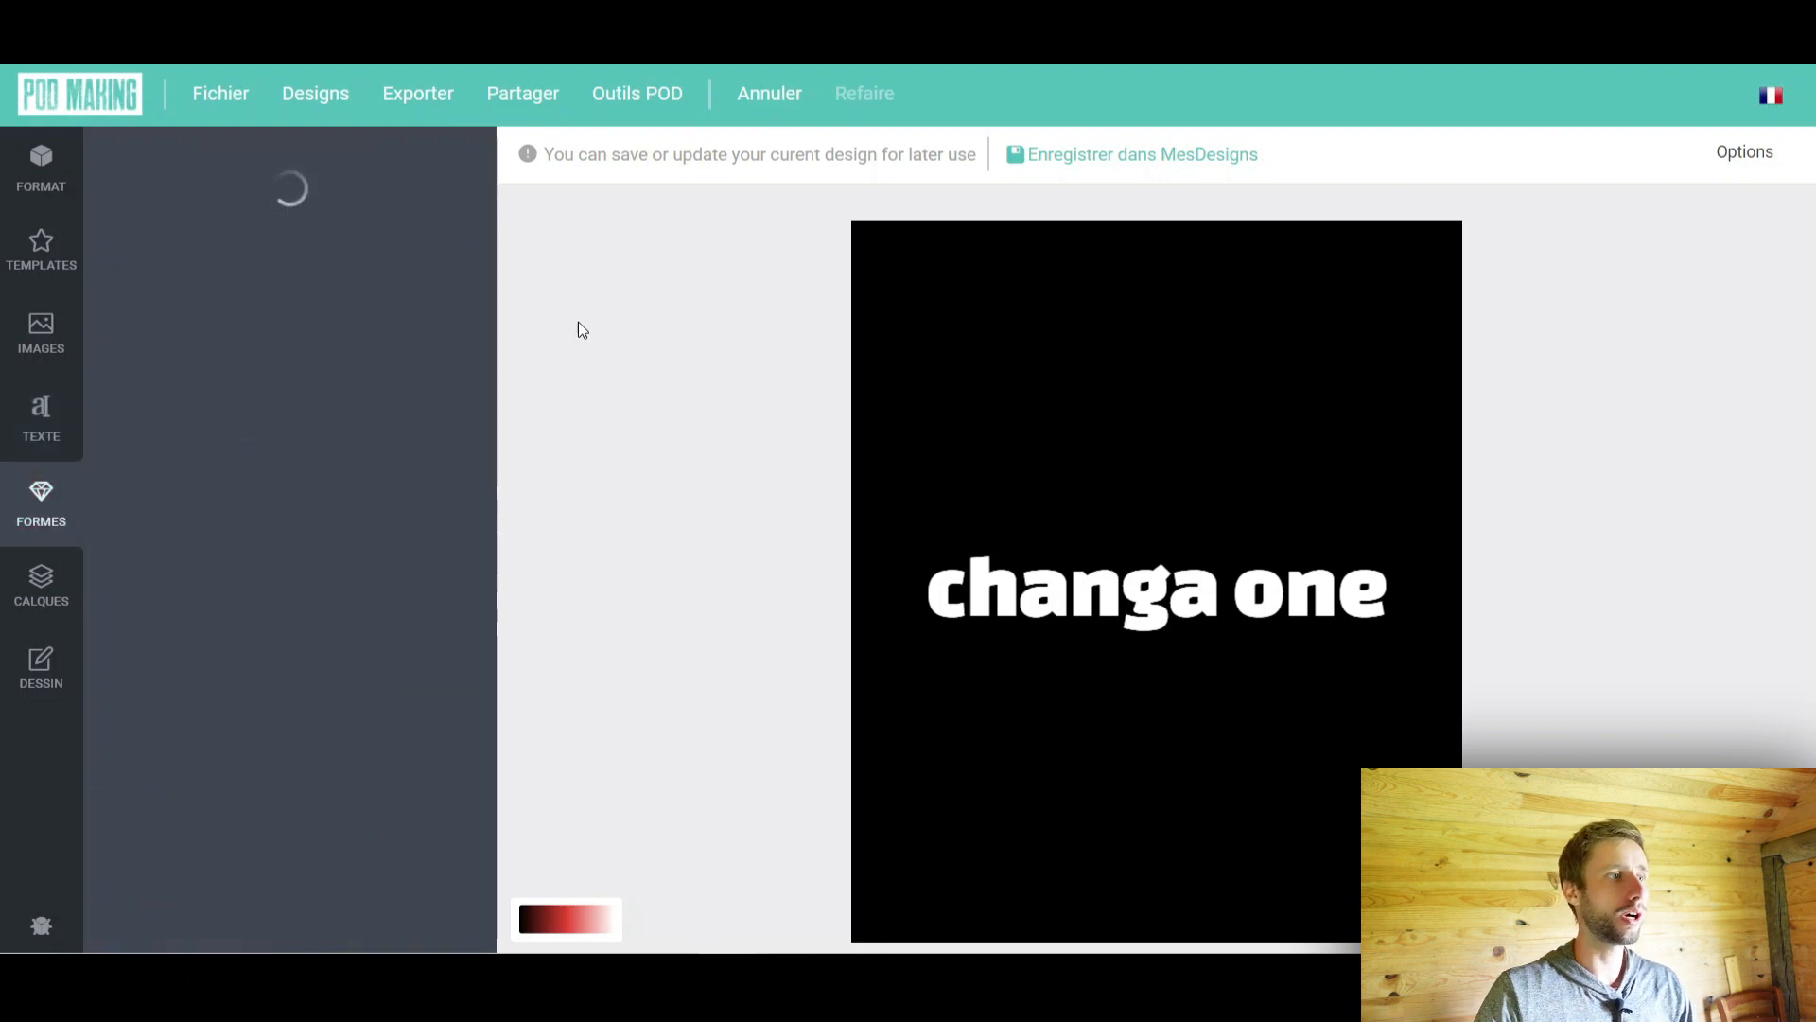
scroll(235, 396, "down", 5)
scroll(218, 379, "up", 4)
scroll(236, 414, "down", 8)
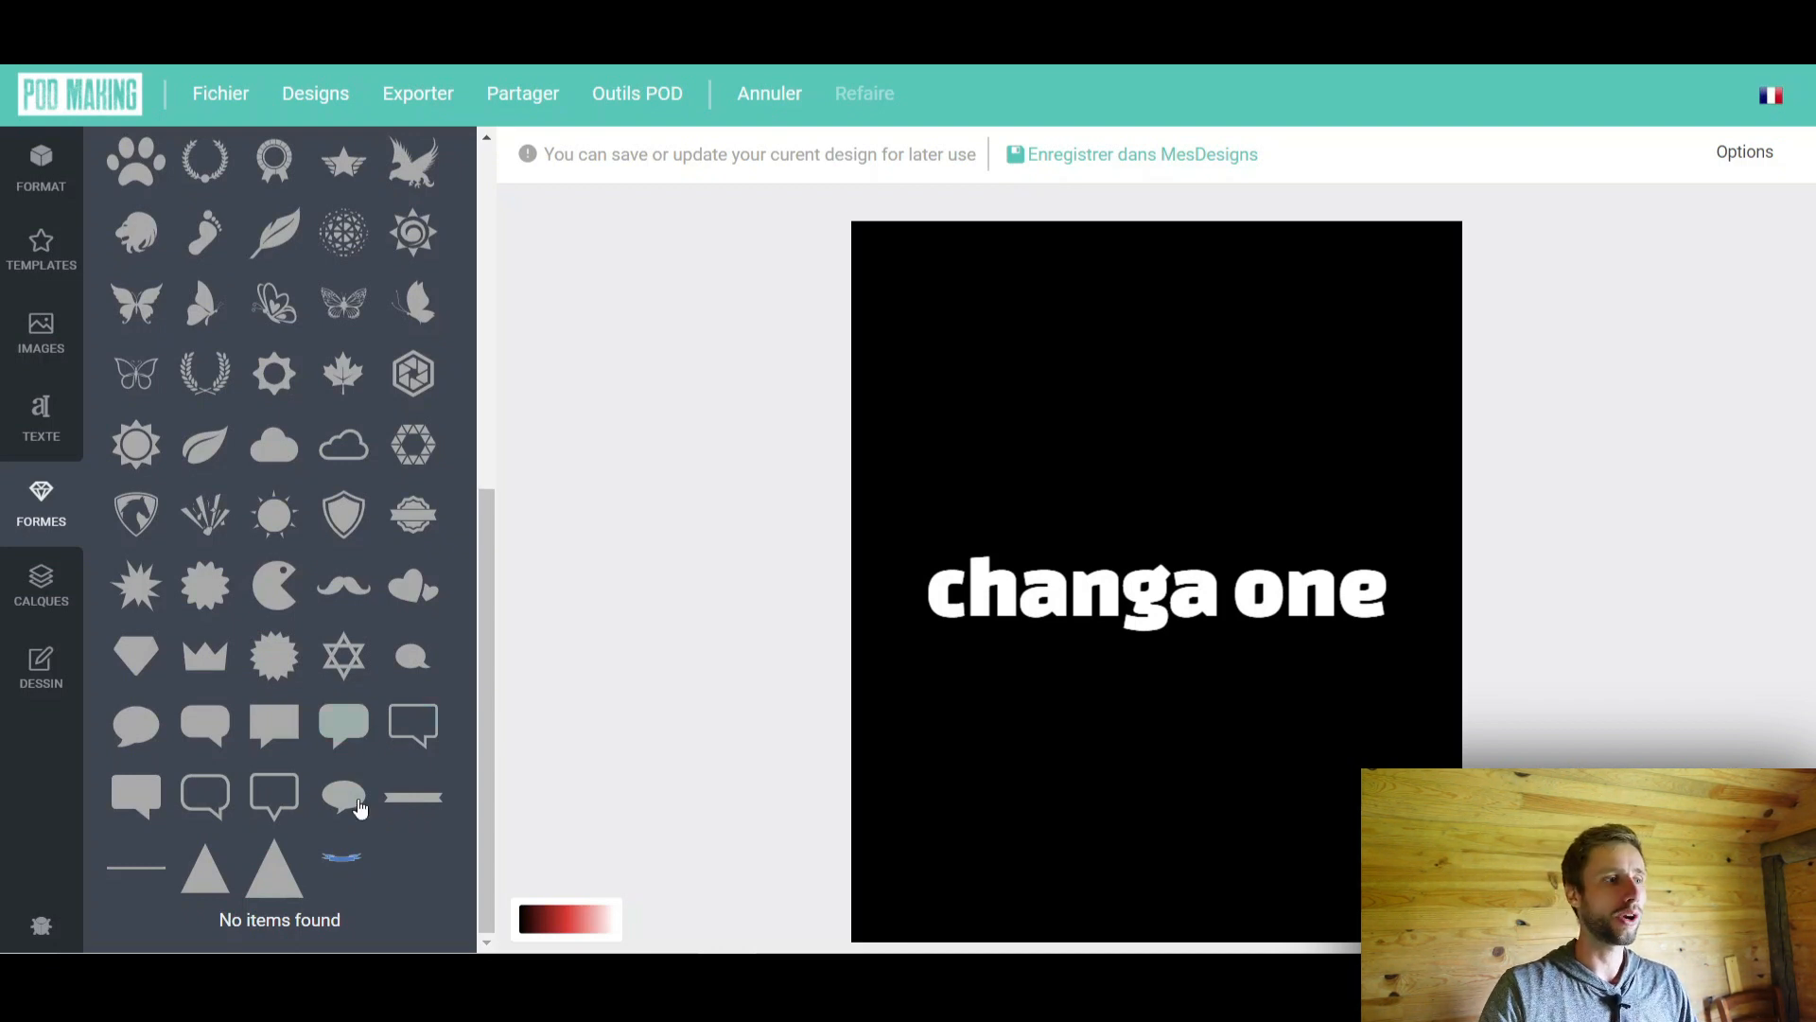
left_click(413, 797)
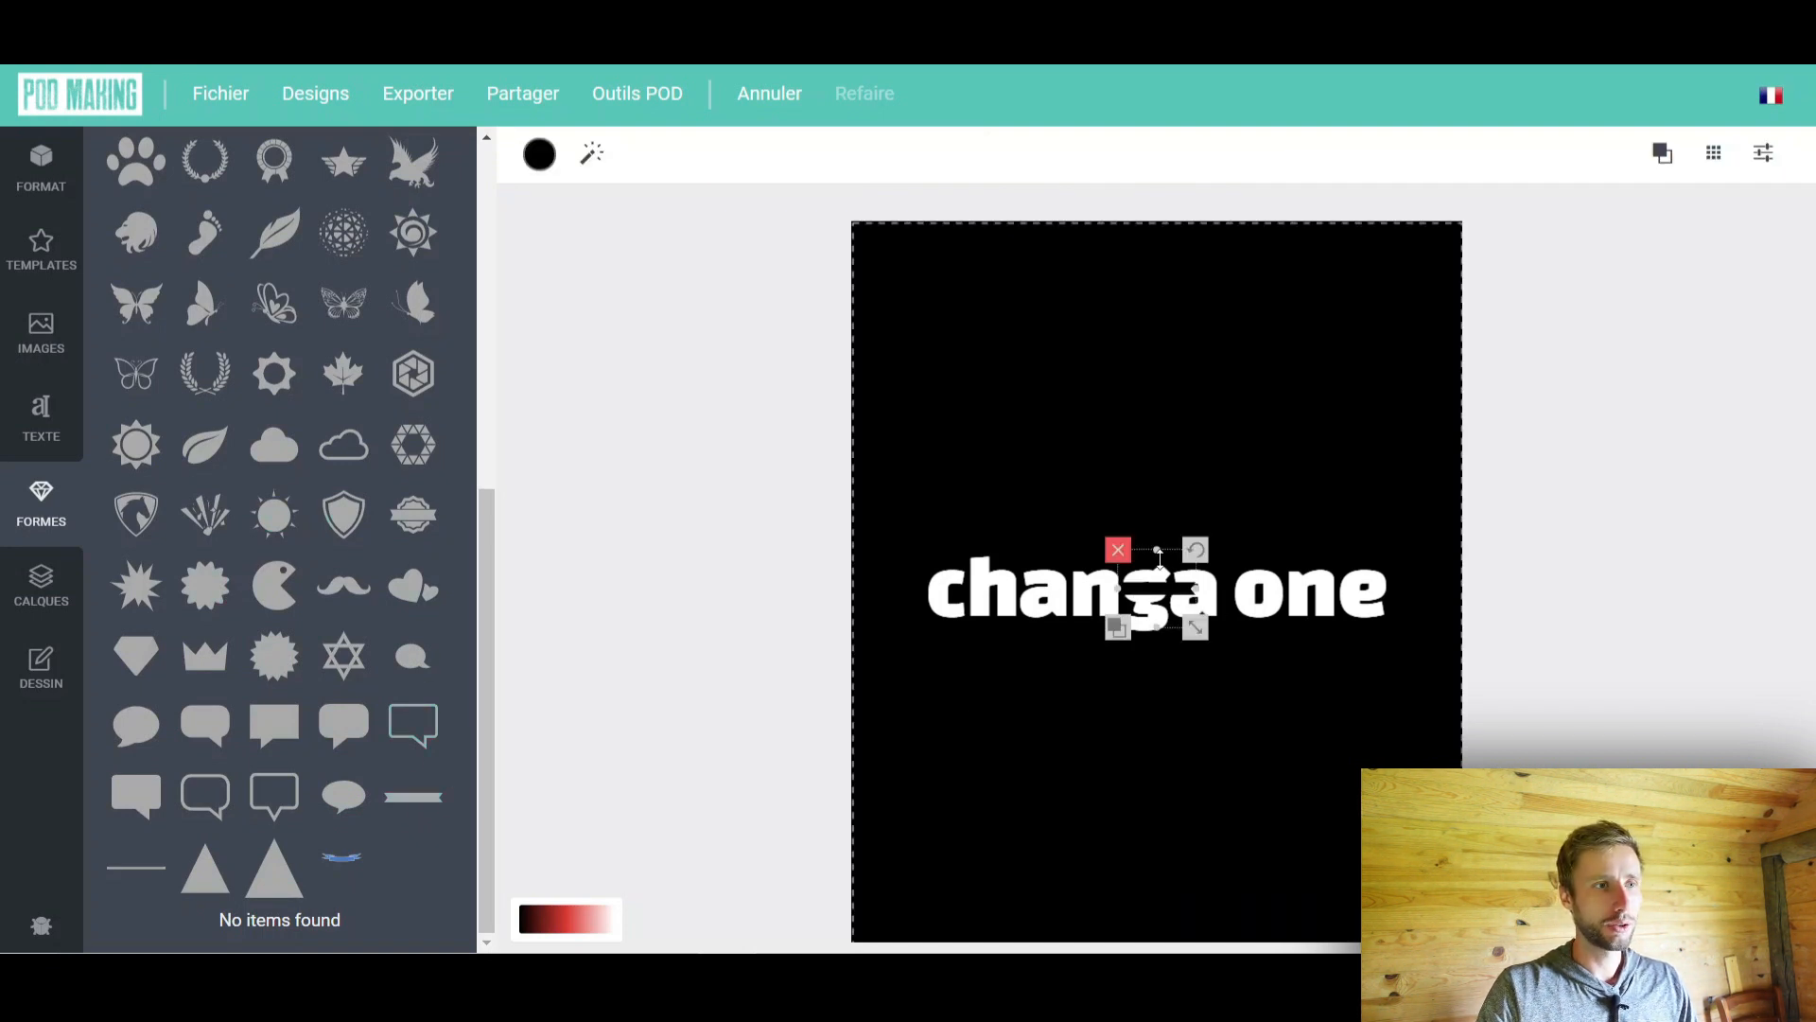
Fill the ribbon red and enlarge it across most of the canvas width, placing it below the text
left_click(539, 162)
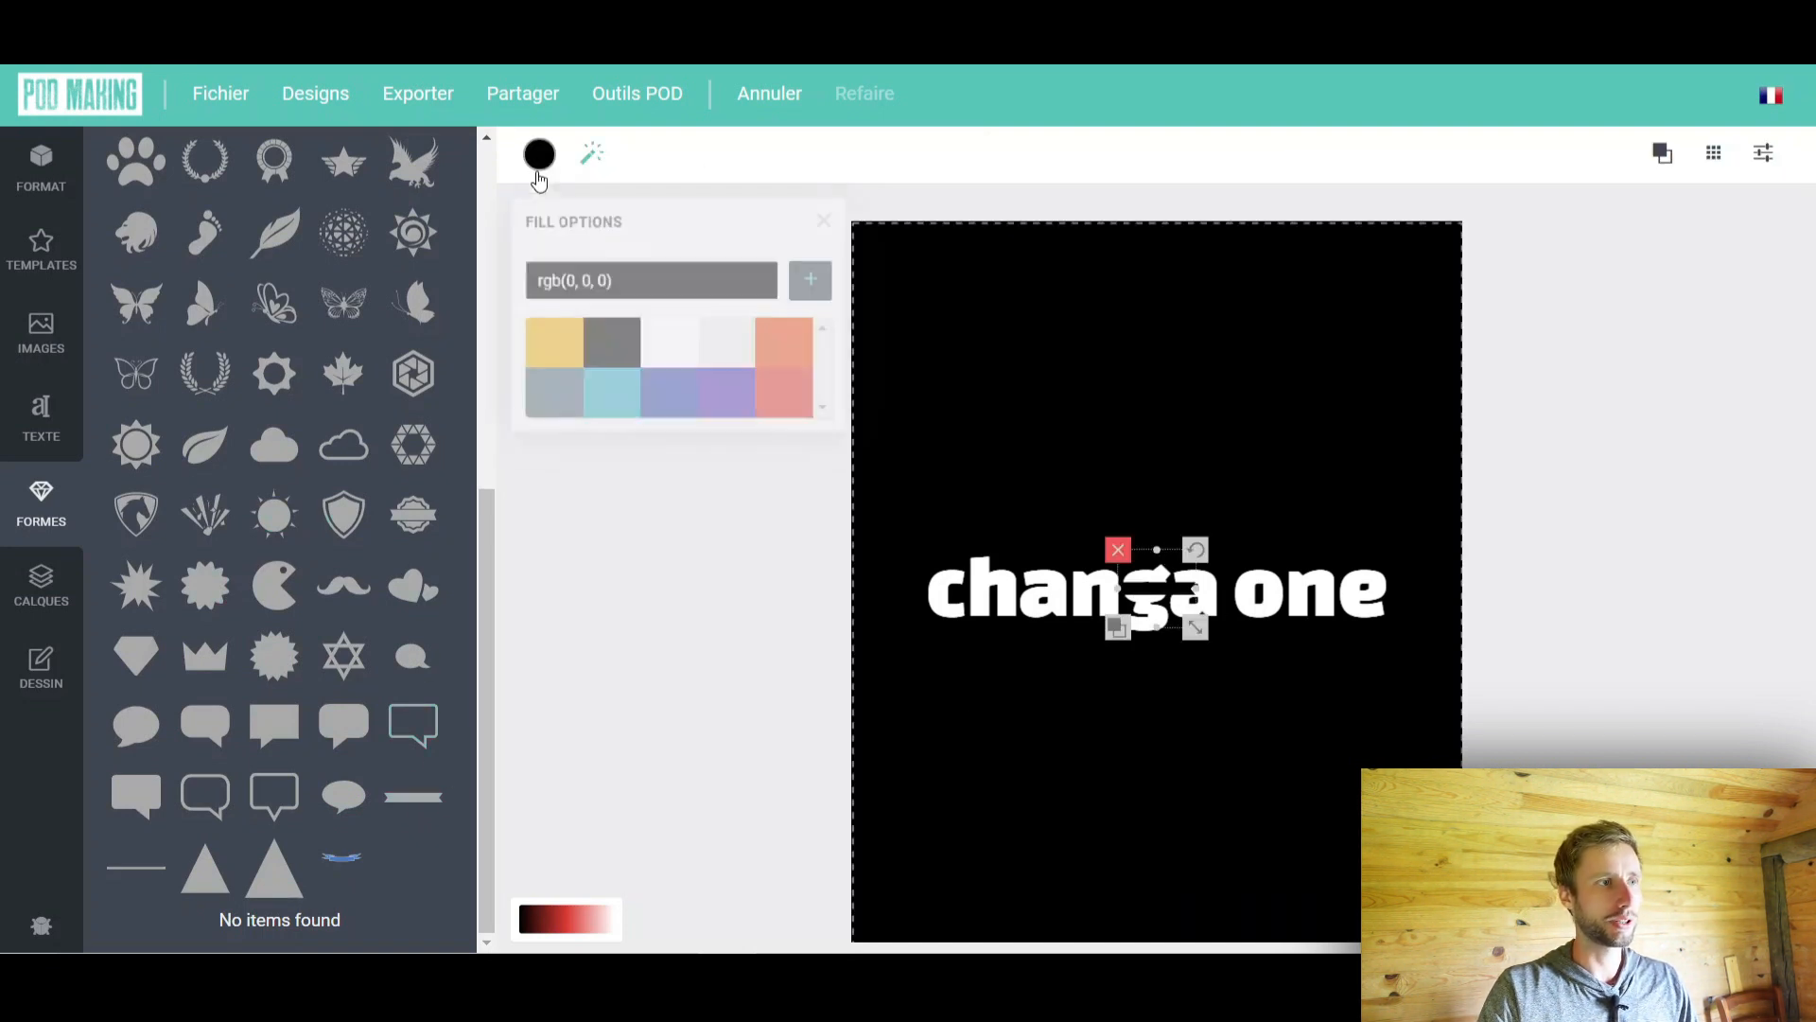
left_click(778, 405)
left_click_drag(1198, 627, 1467, 709)
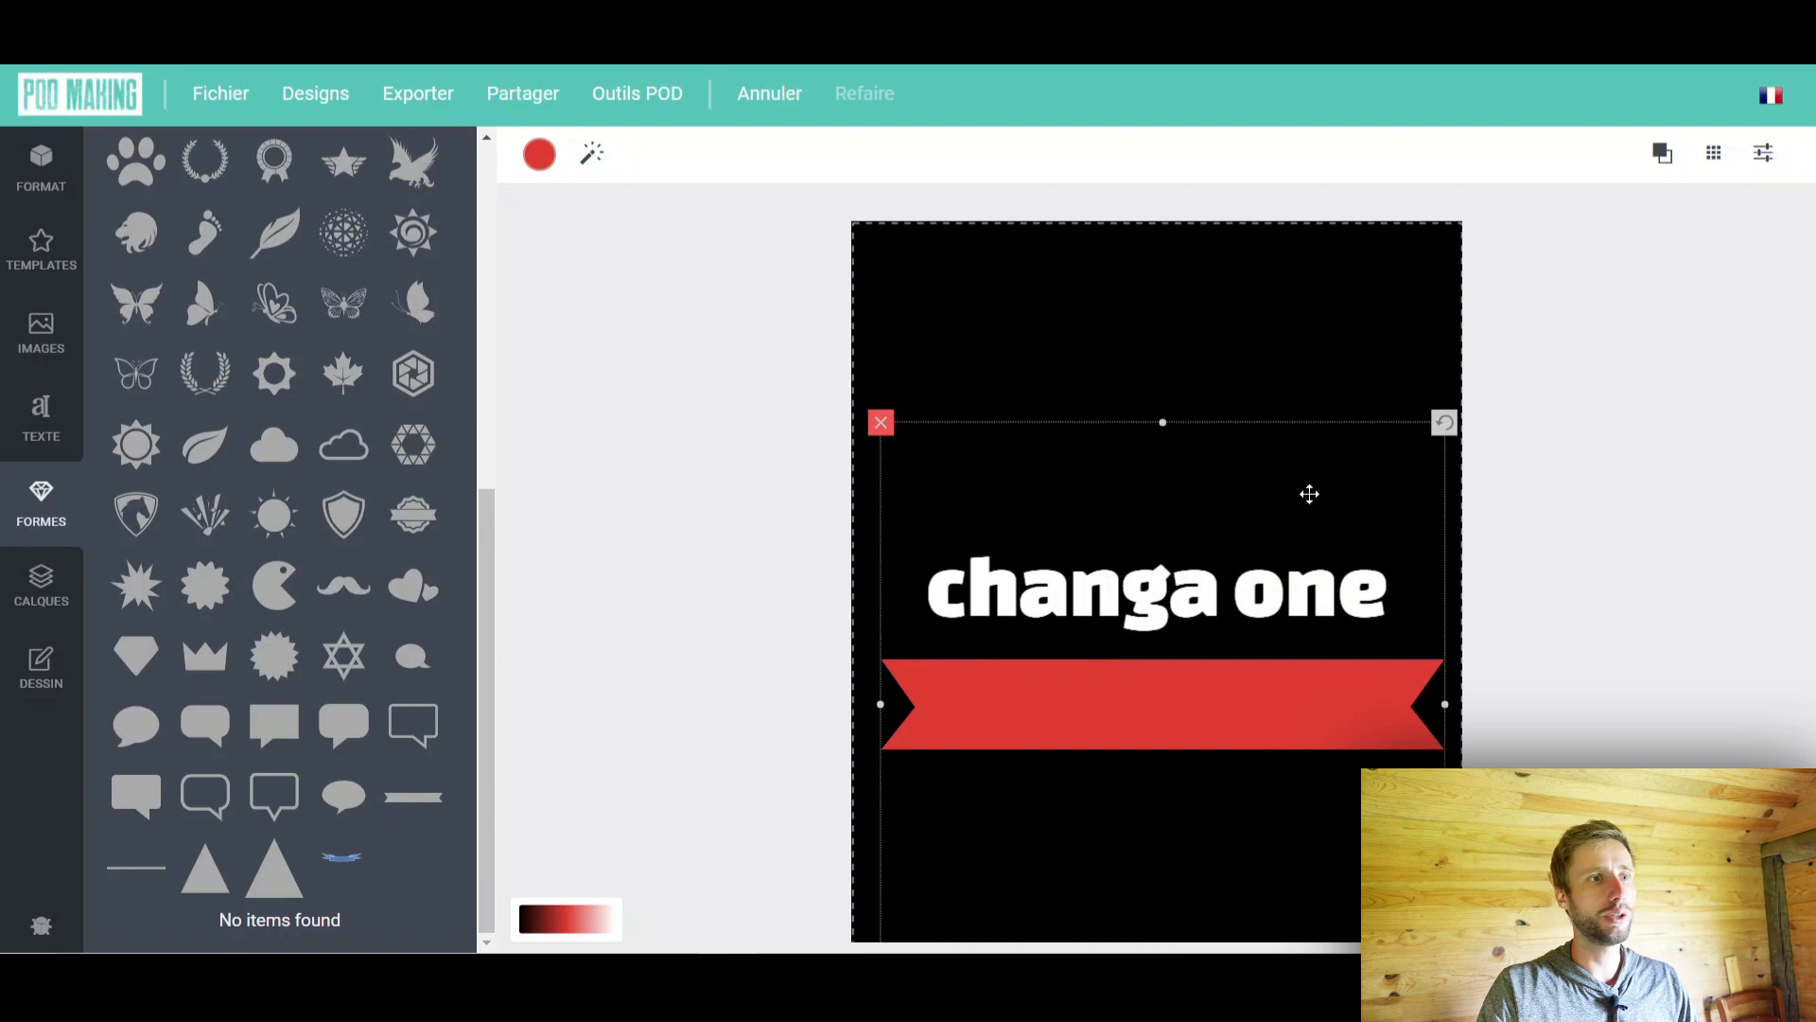
left_click_drag(1171, 709, 1171, 839)
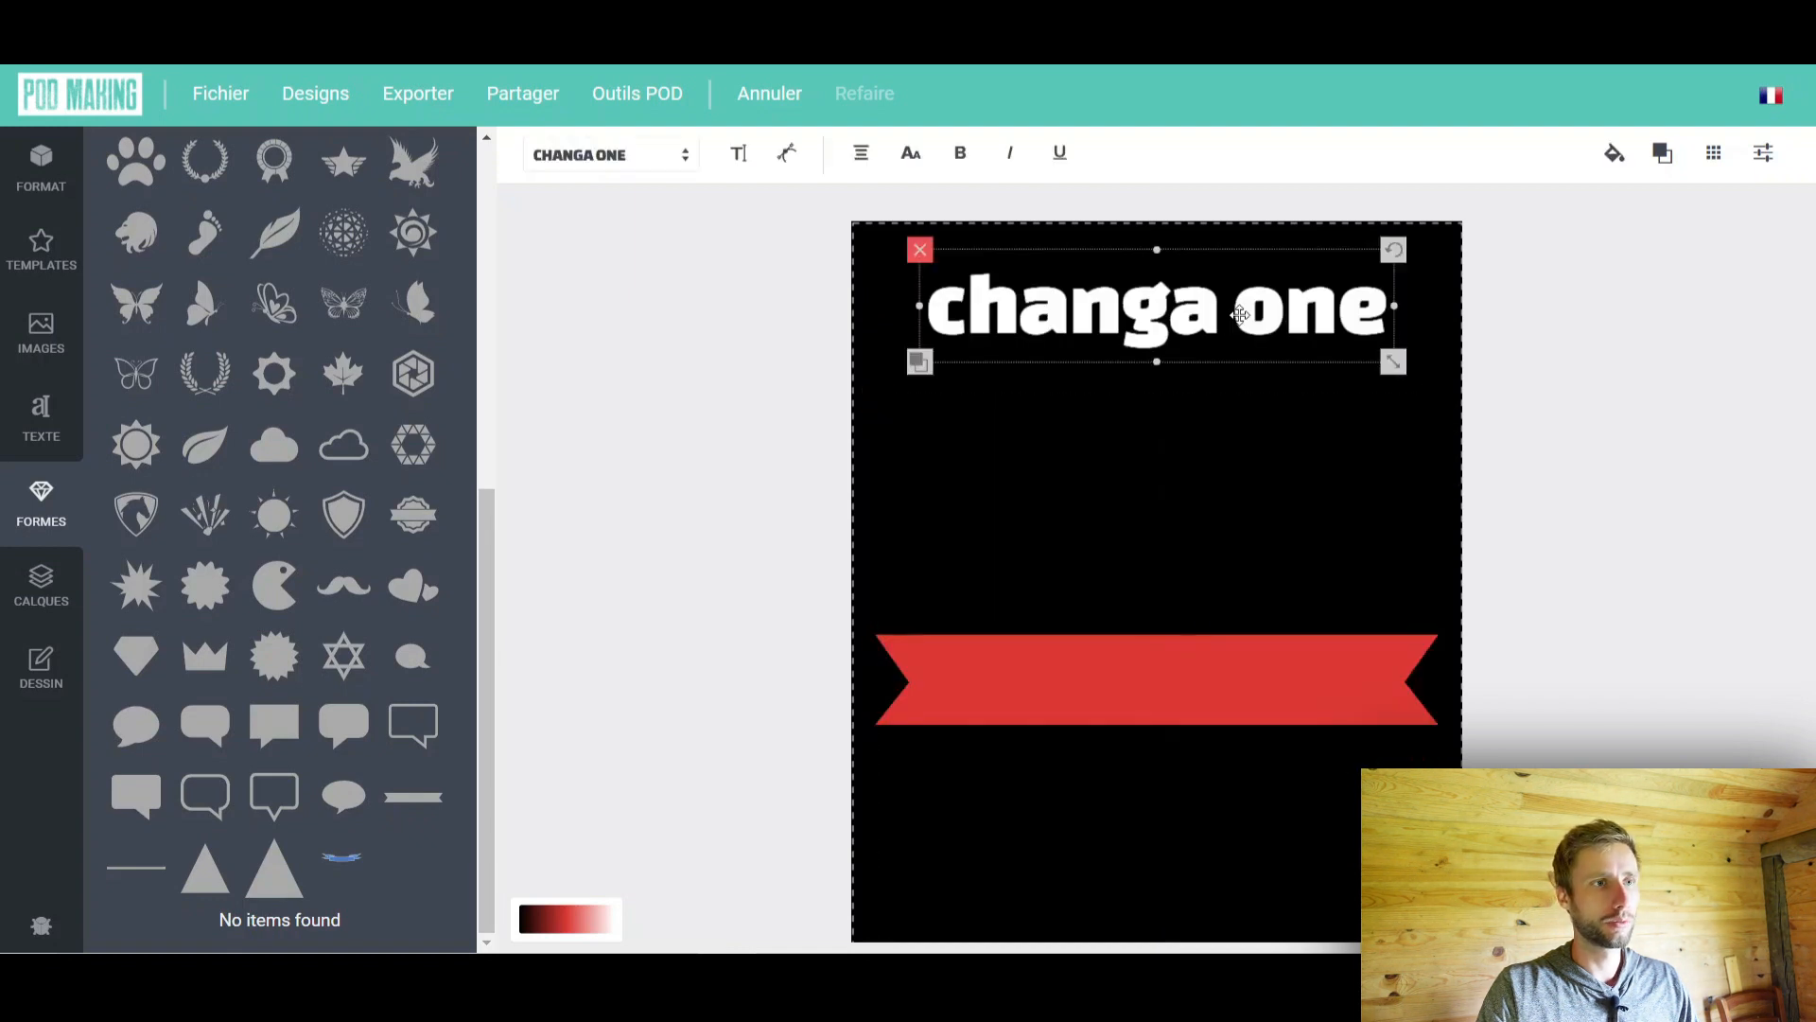
Place the "changa one" text over the ribbon and arrange the Changa One layer above the Ribbon layer
left_click_drag(1240, 314, 1271, 672)
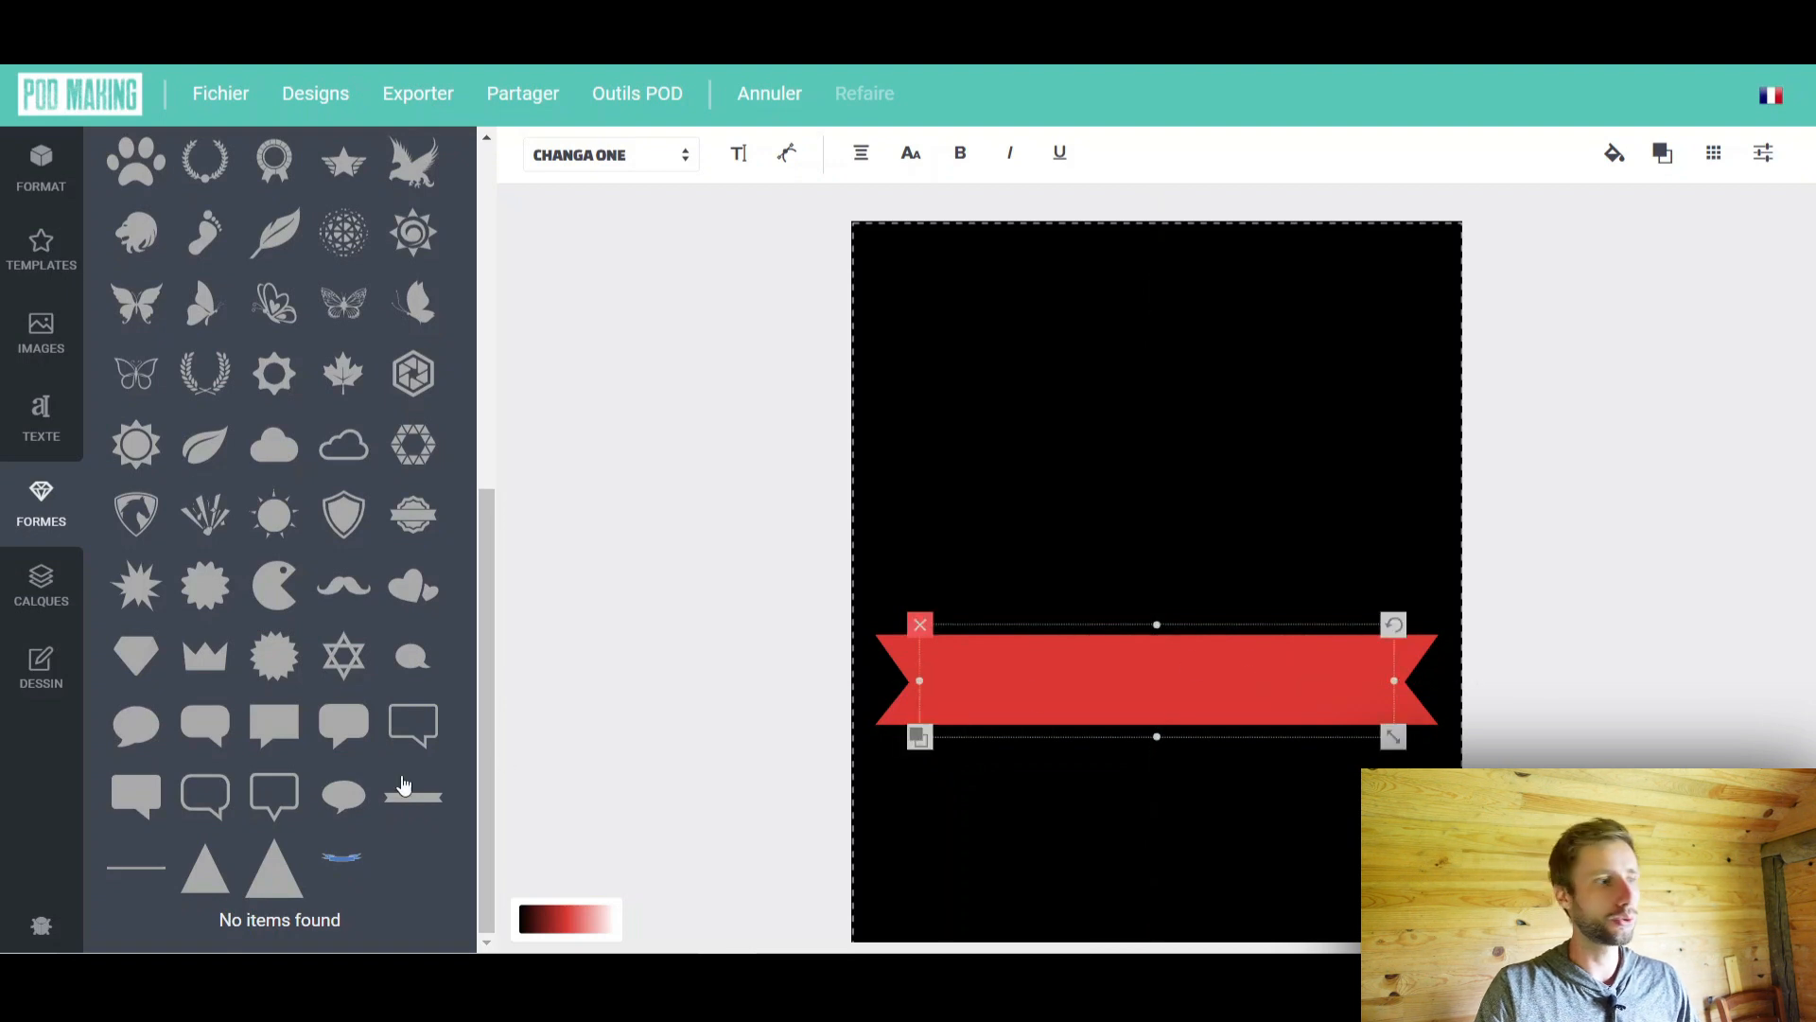
left_click(40, 587)
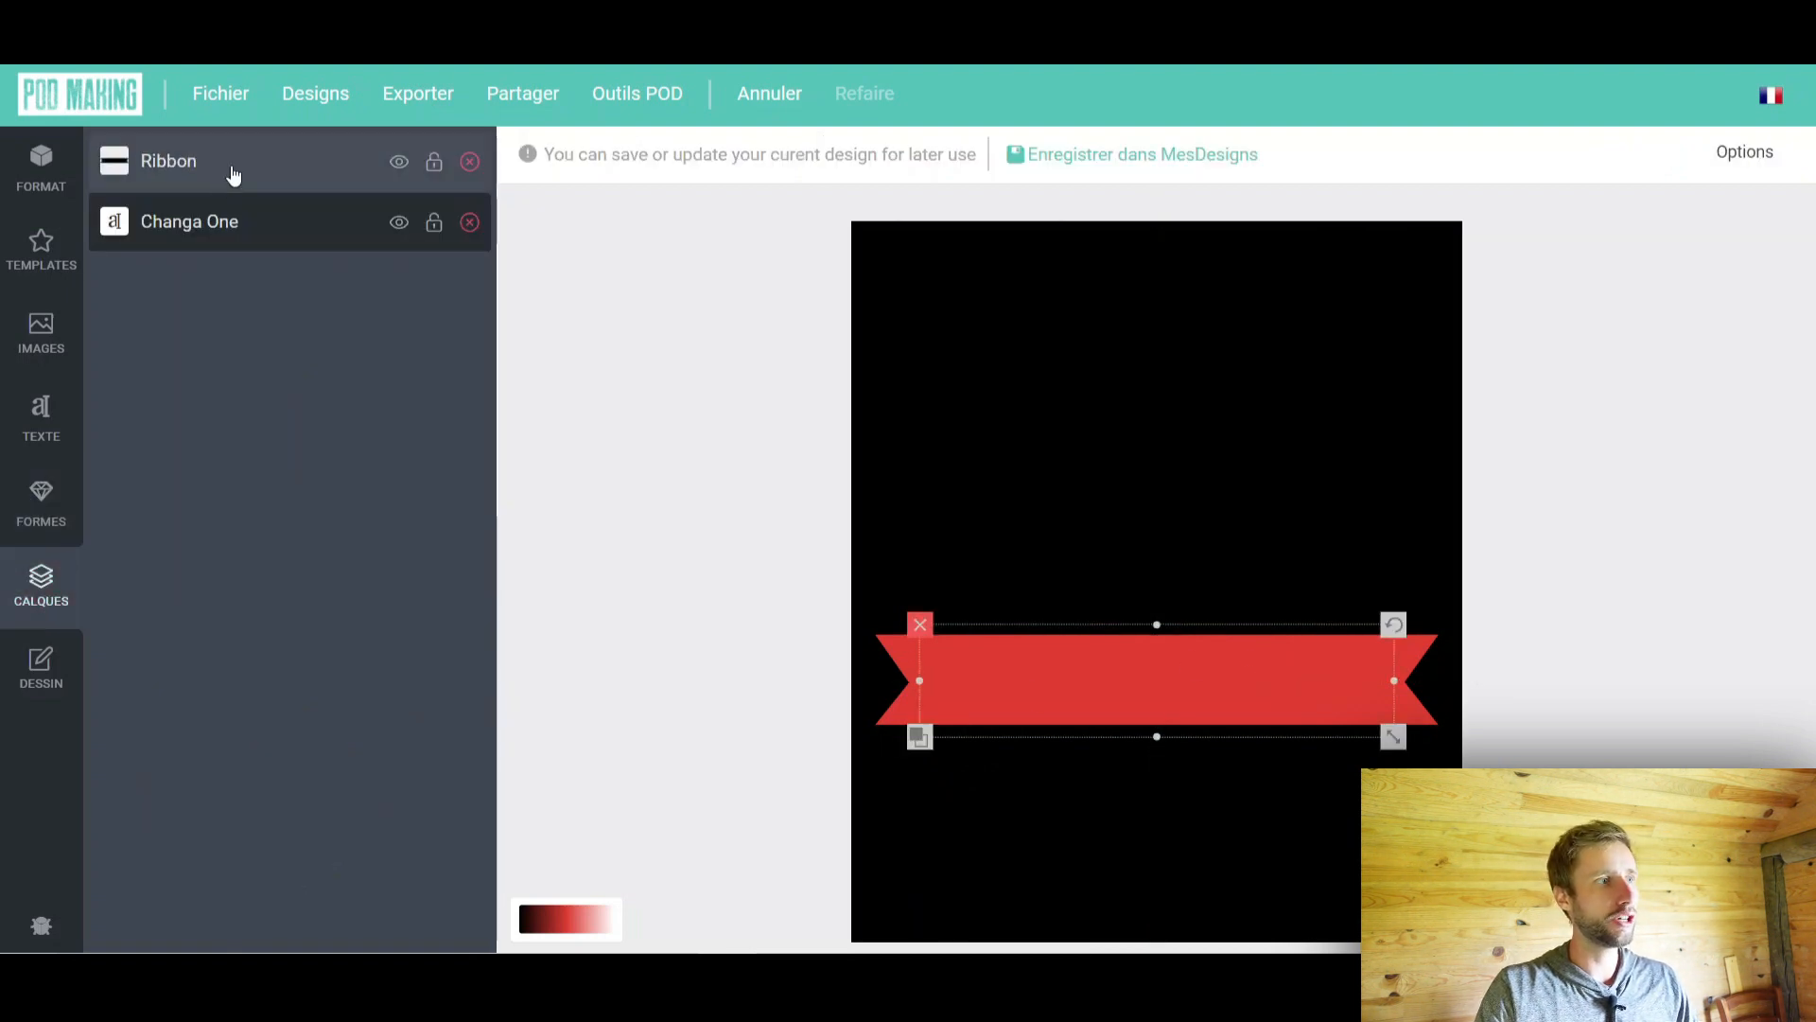
left_click_drag(239, 170, 239, 275)
left_click_drag(1218, 700, 1217, 691)
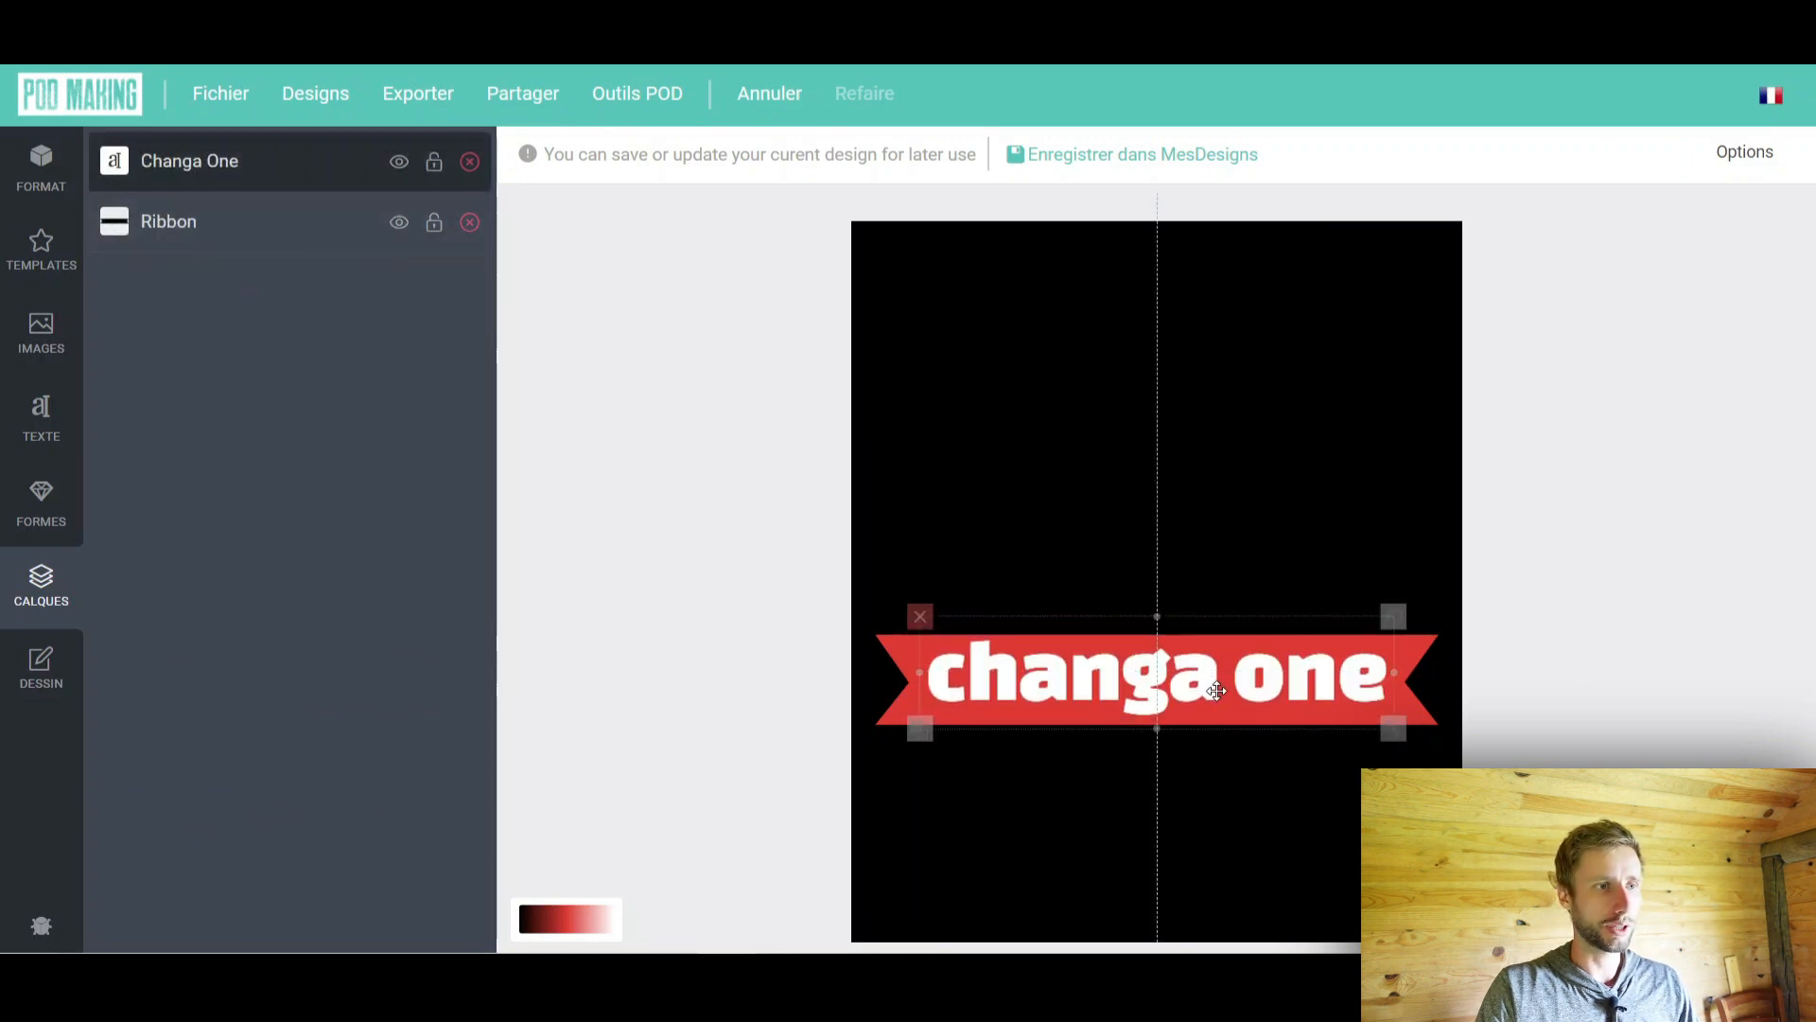
Select the text and ribbon together and move them up to about the middle of the canvas
left_click_drag(1613, 519, 717, 861)
left_click_drag(1266, 690, 1263, 584)
left_click(249, 427)
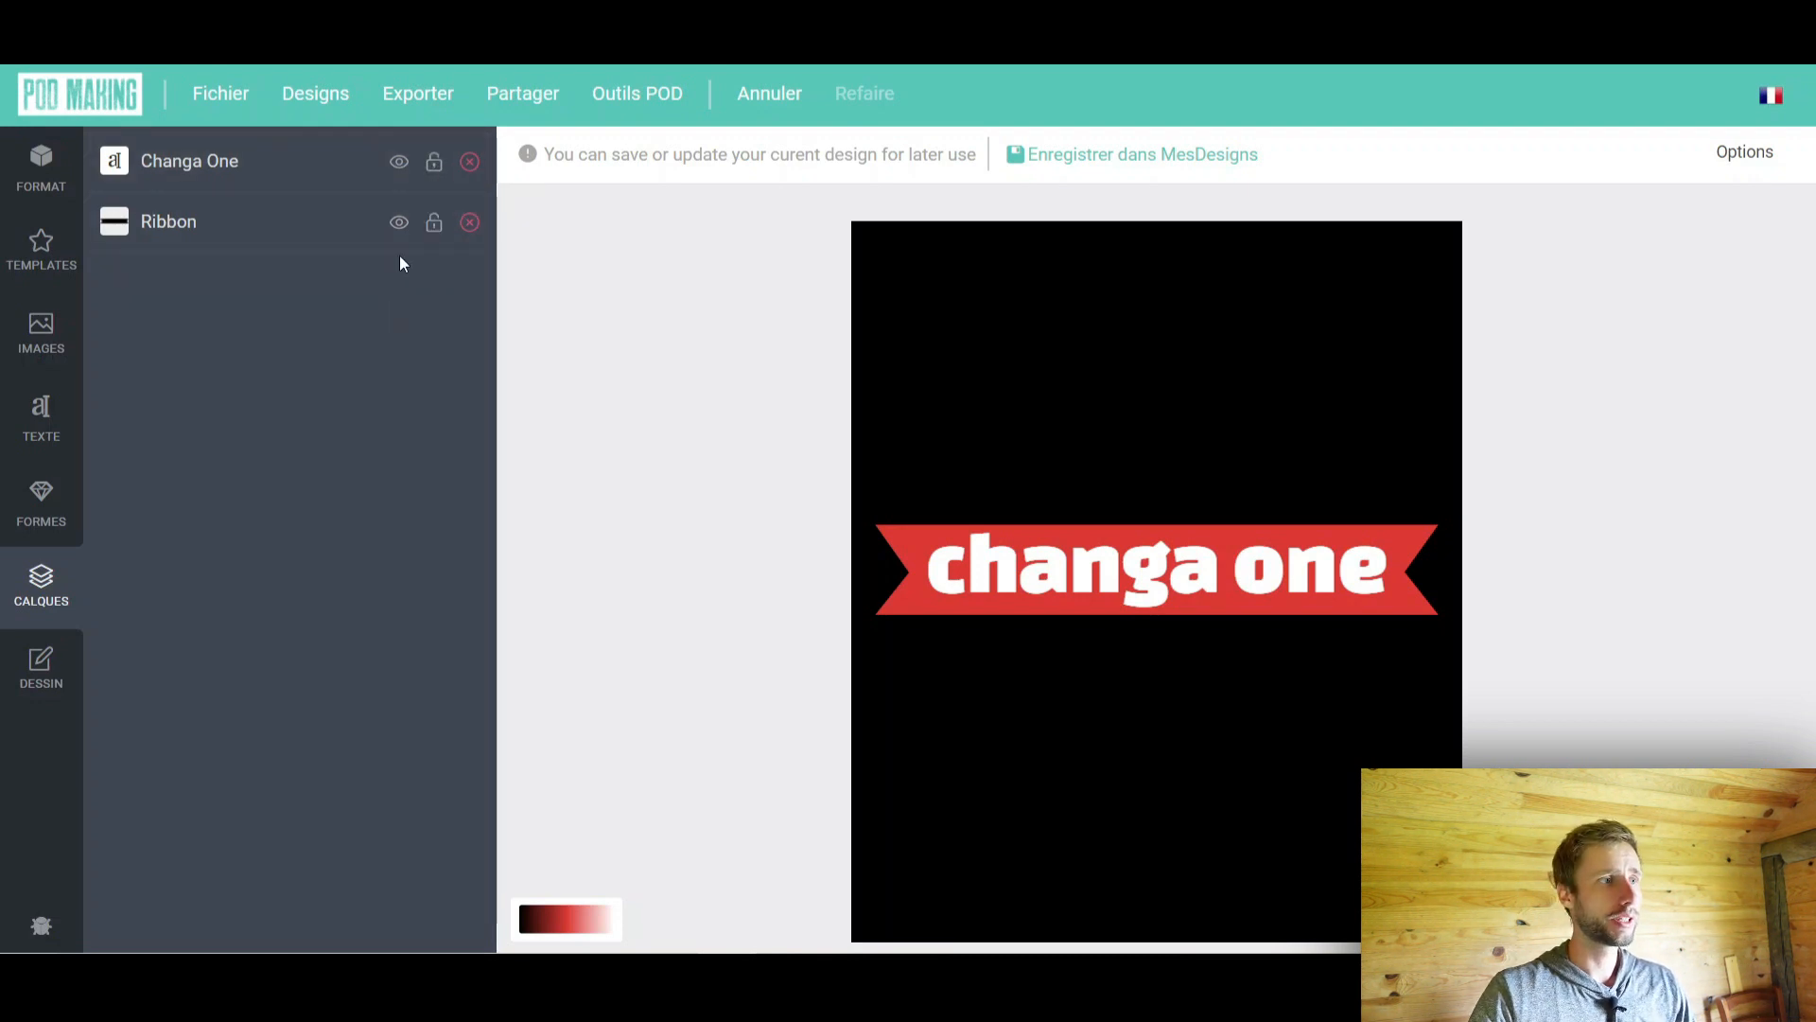
Hide and show the Ribbon layer again, and open the Changa One layer's name for editing
left_click(400, 224)
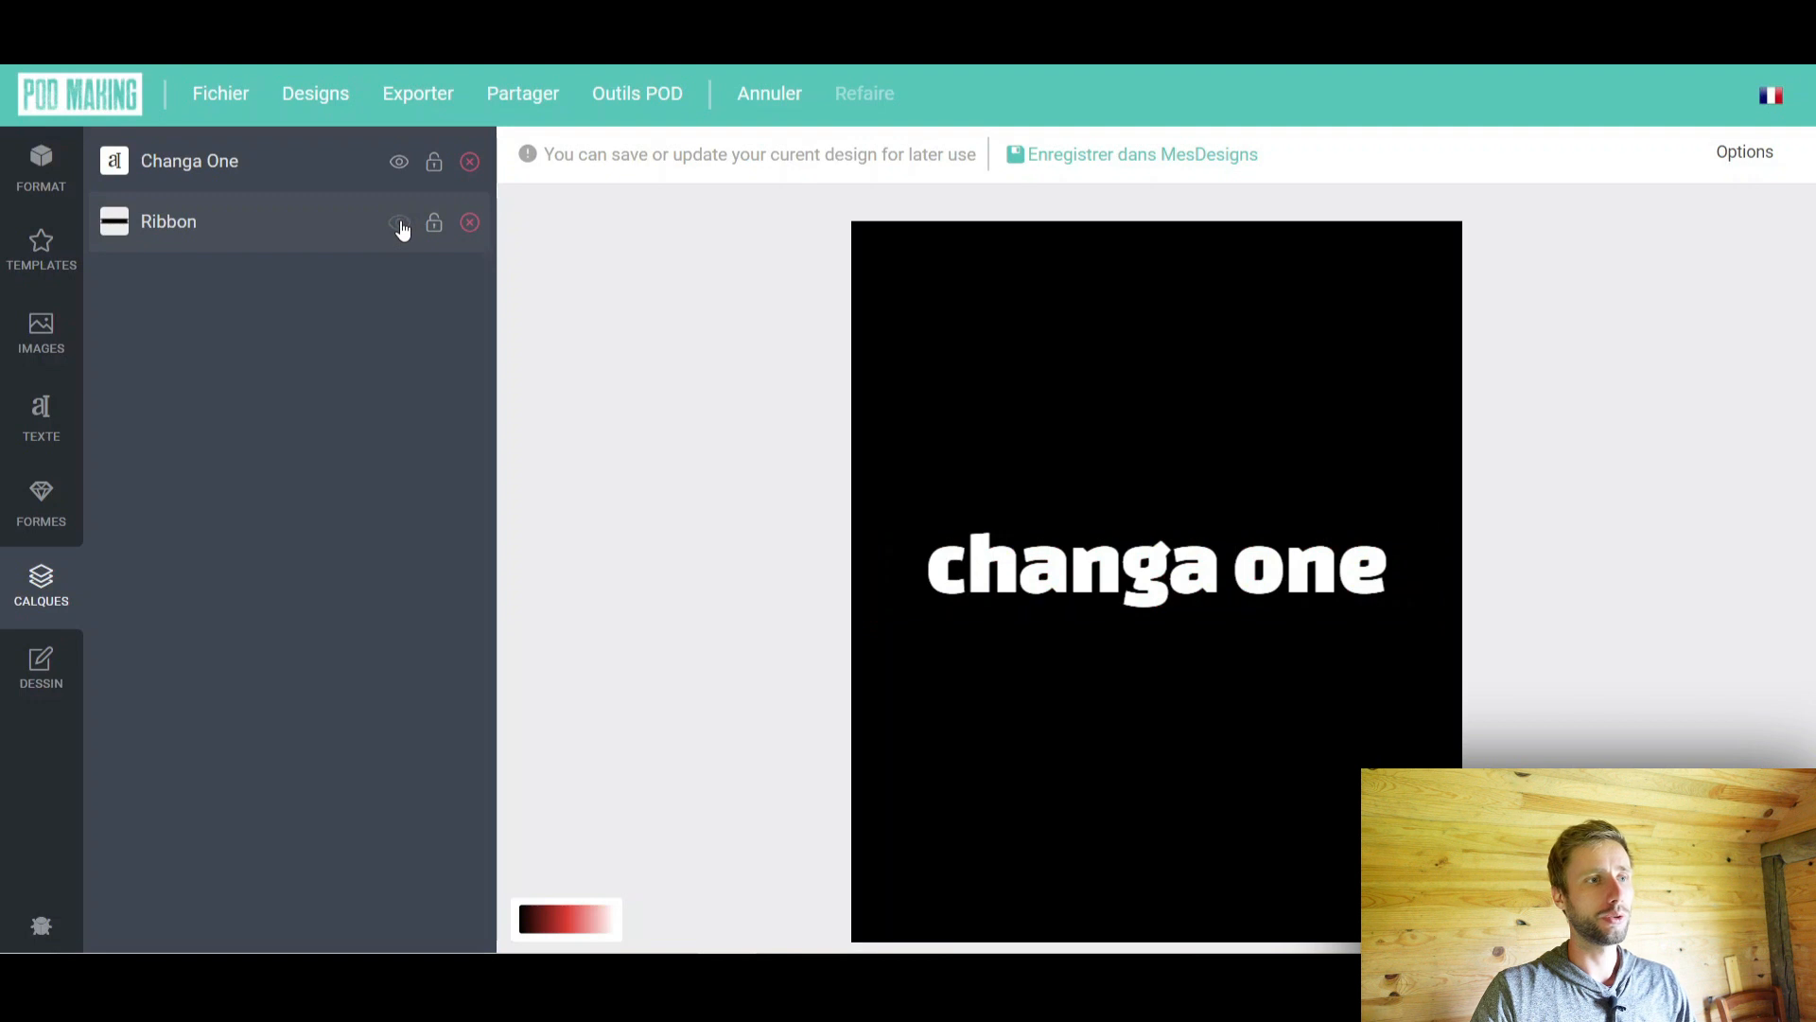
left_click(399, 225)
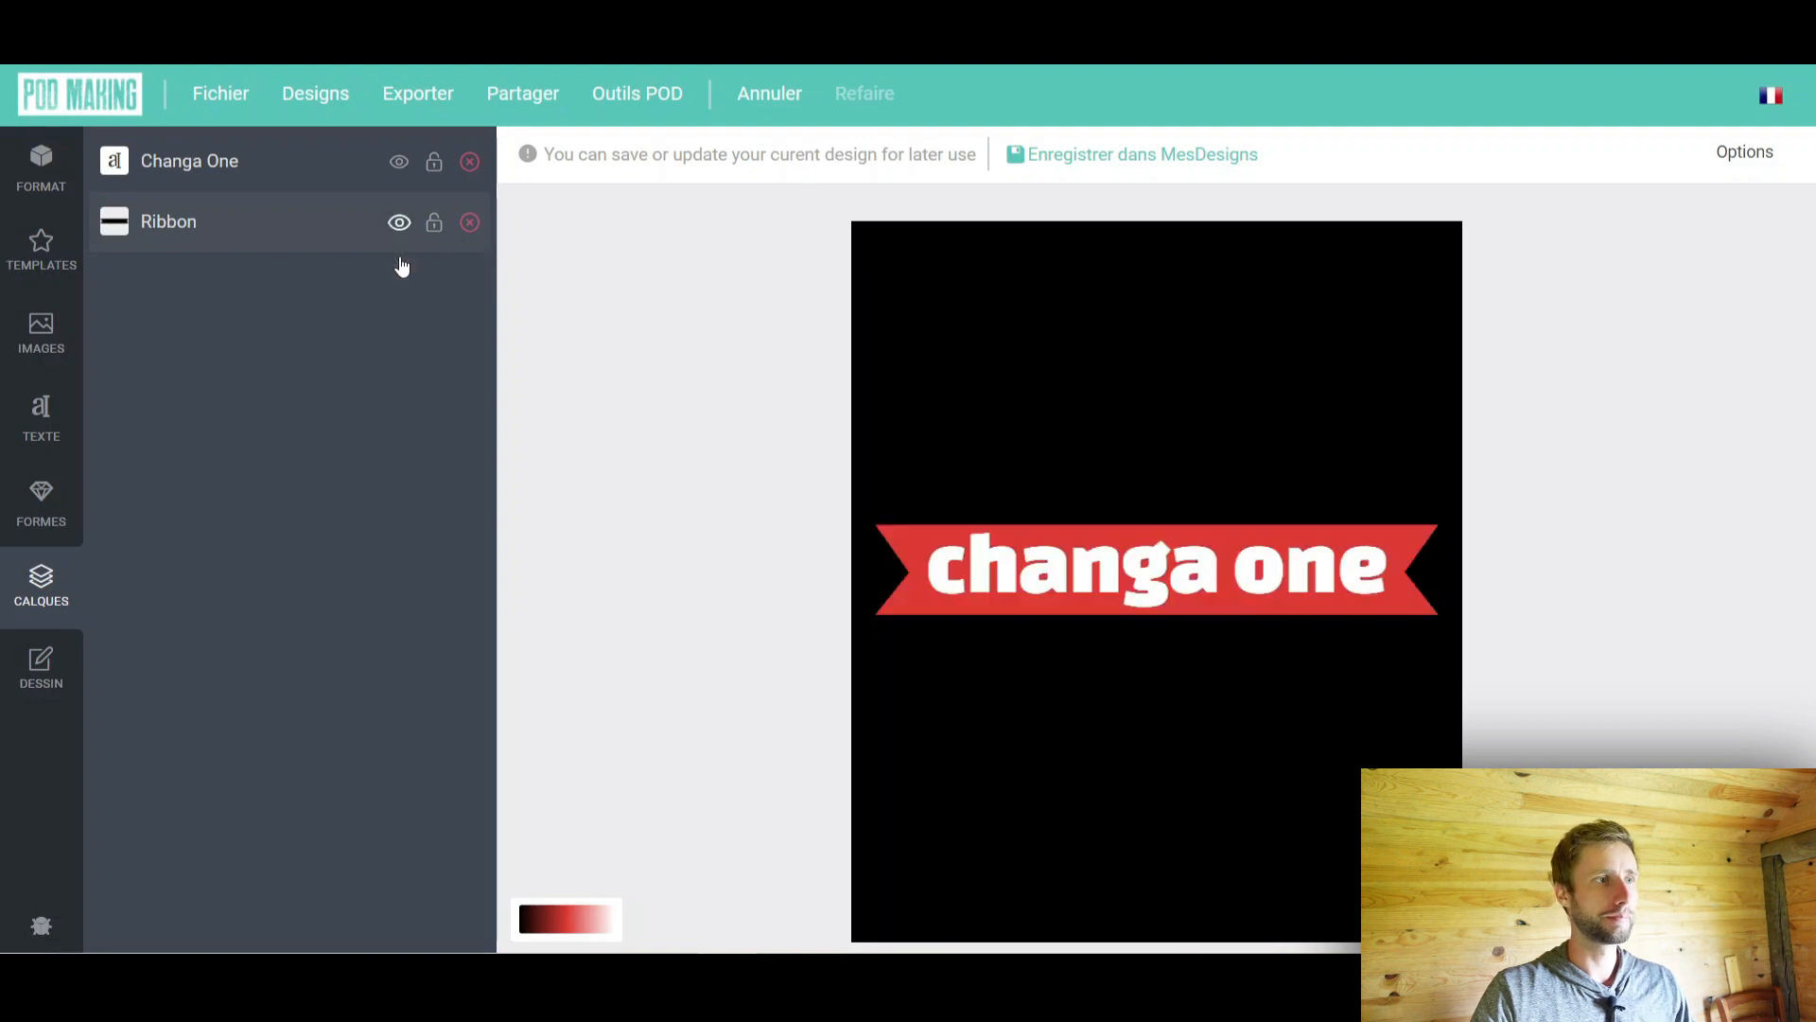
double_click(199, 162)
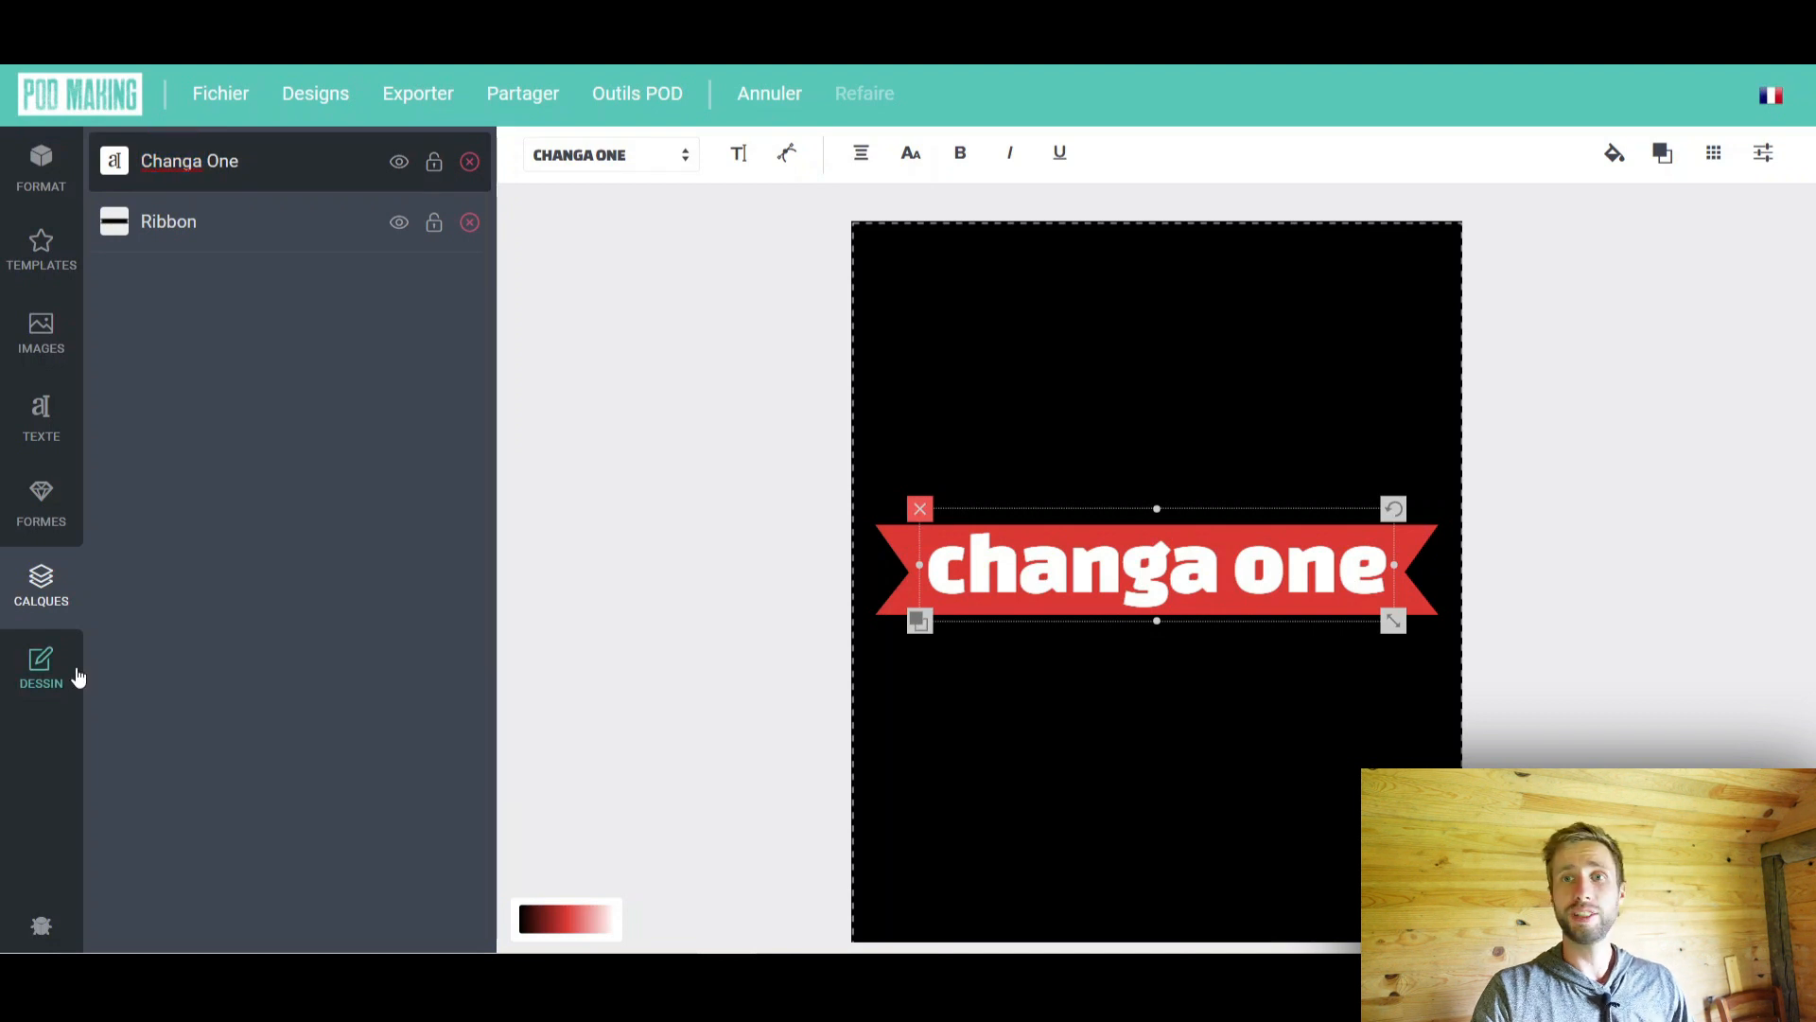
Try a looping freehand stroke over the design with brush size 24 in red #e53935, and undo the drawing
left_click(39, 667)
mouse_move(165, 209)
left_mouse_down()
mouse_move(266, 217)
mouse_move(233, 212)
left_mouse_up()
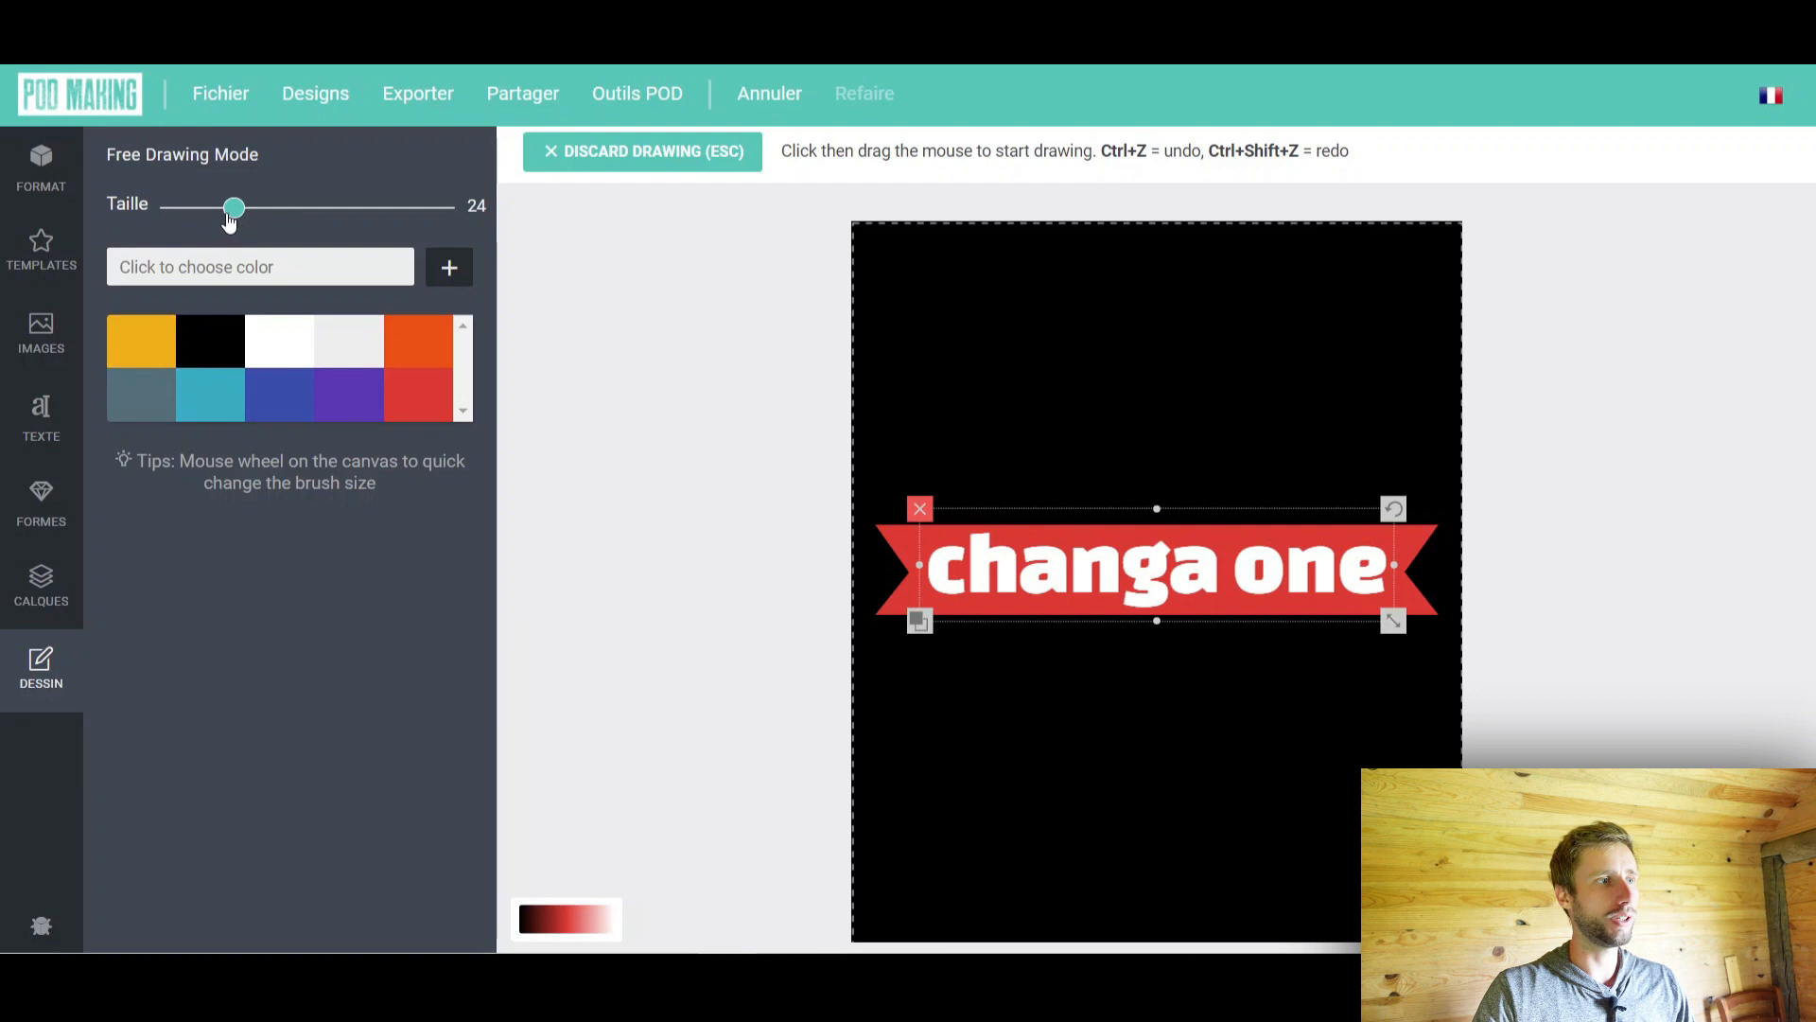
left_click(423, 396)
mouse_move(955, 762)
left_mouse_down()
mouse_move(993, 763)
mouse_move(1348, 468)
mouse_move(1118, 388)
mouse_move(1149, 364)
left_mouse_up()
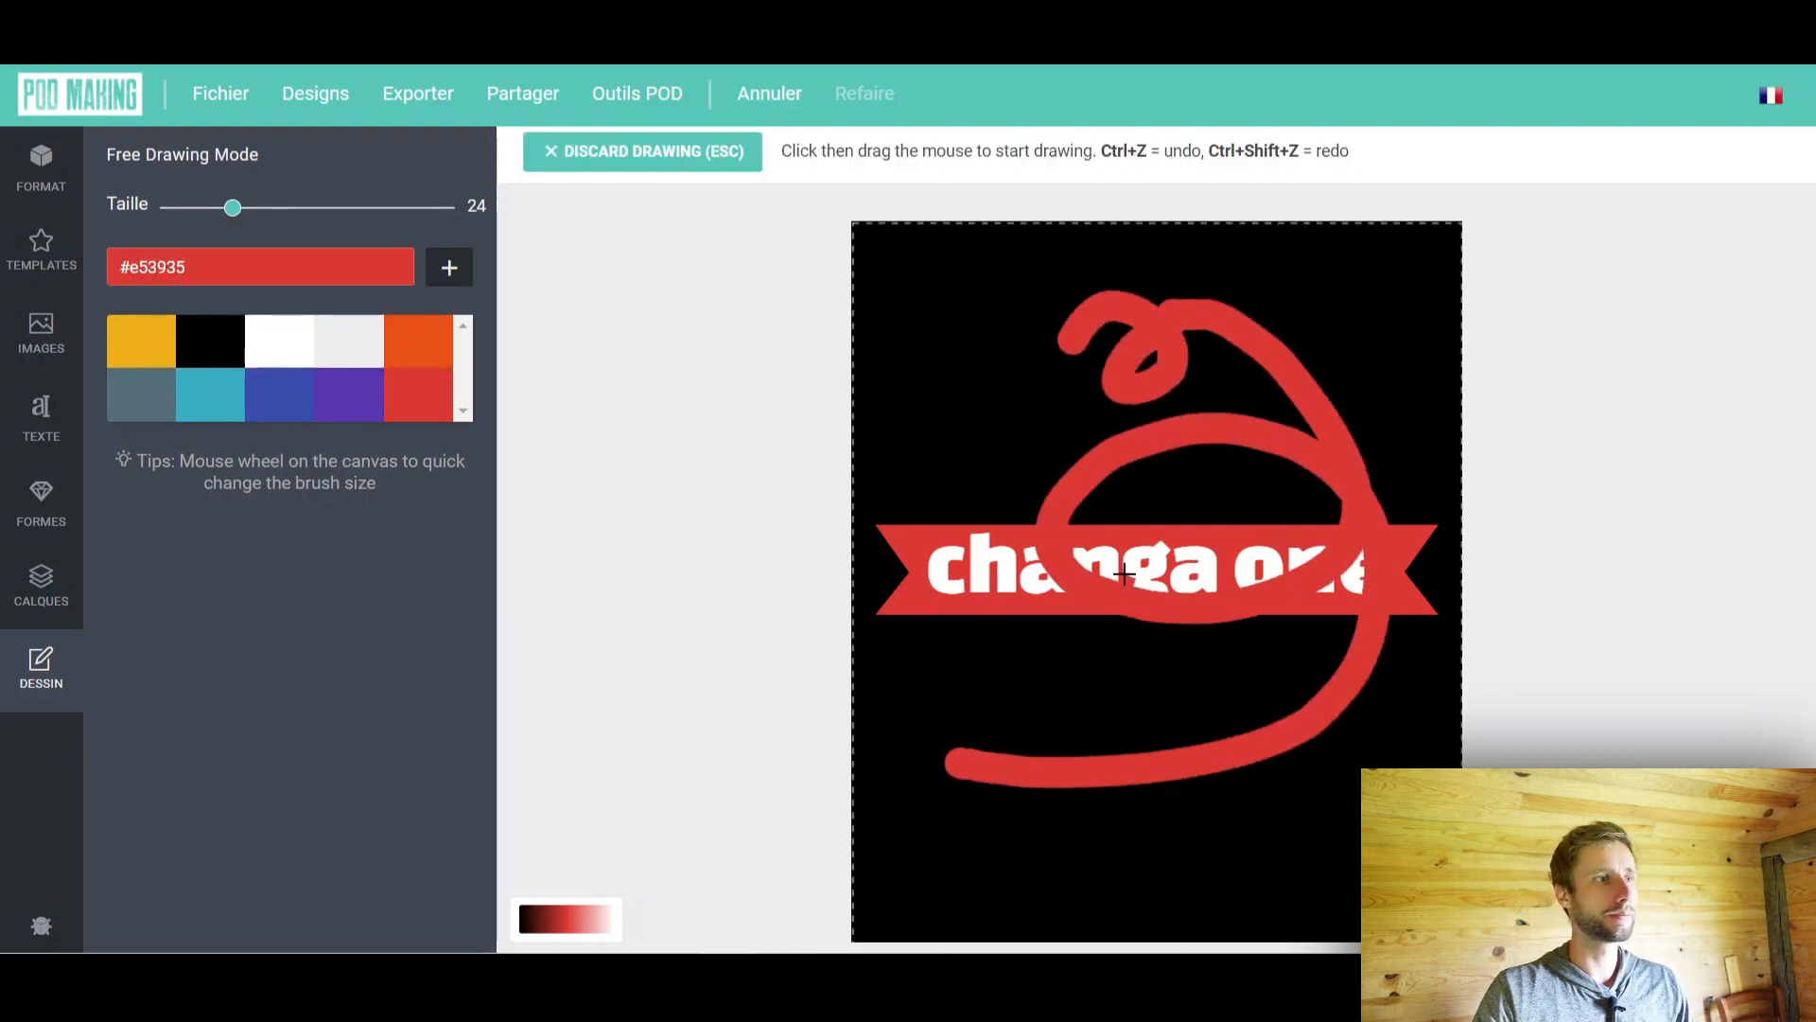
left_click(640, 149)
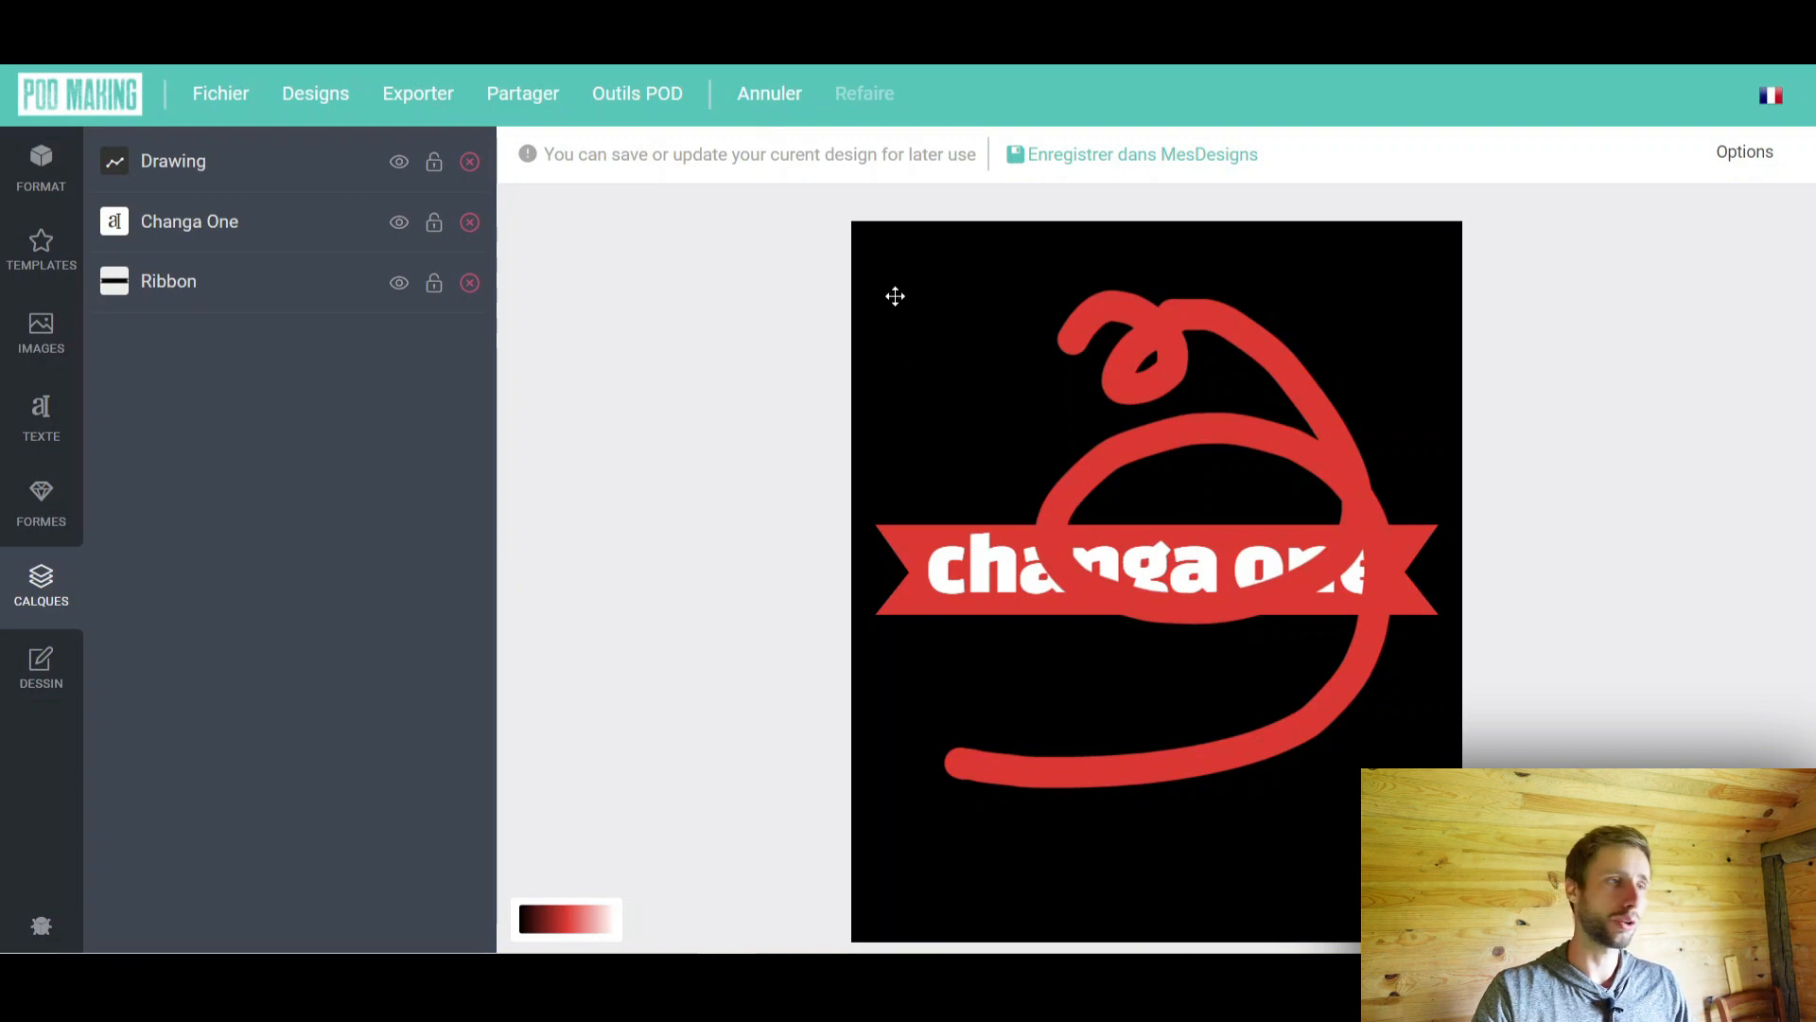
left_click(764, 92)
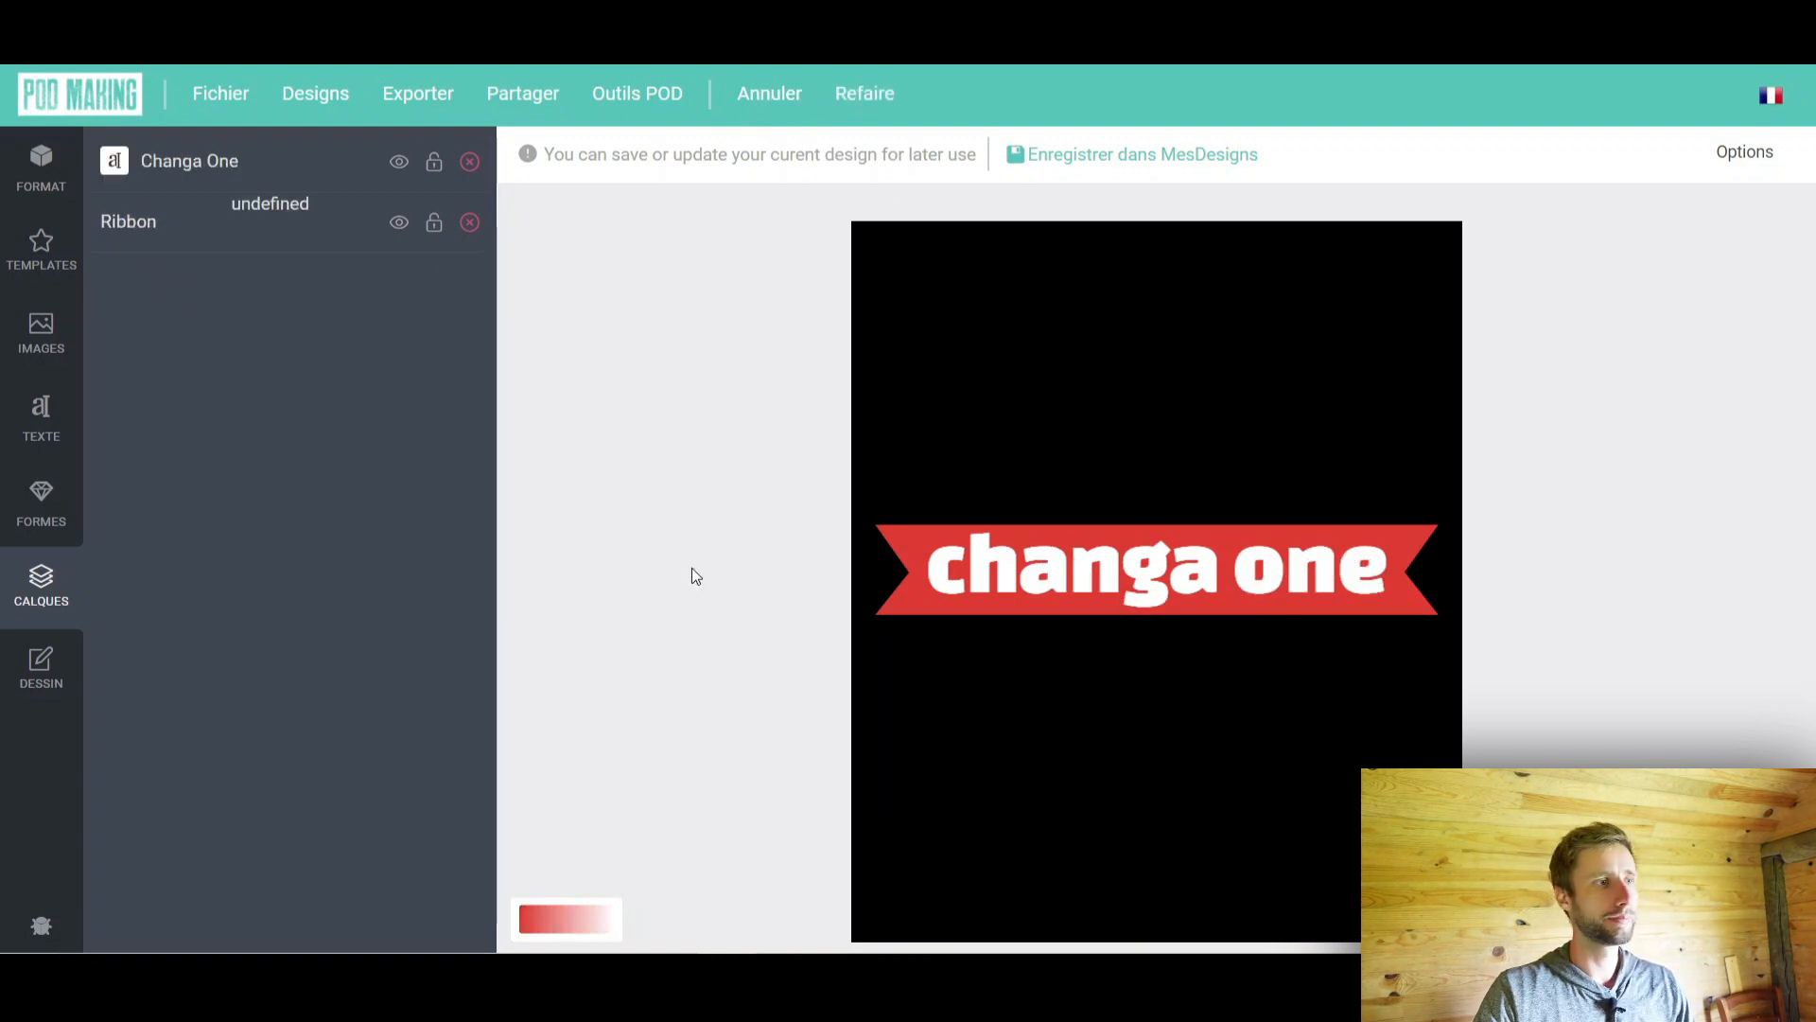
Add the road landscape photo from the free Pixabay "ciel" images and mask it with the Changa One text layer
left_click(41, 416)
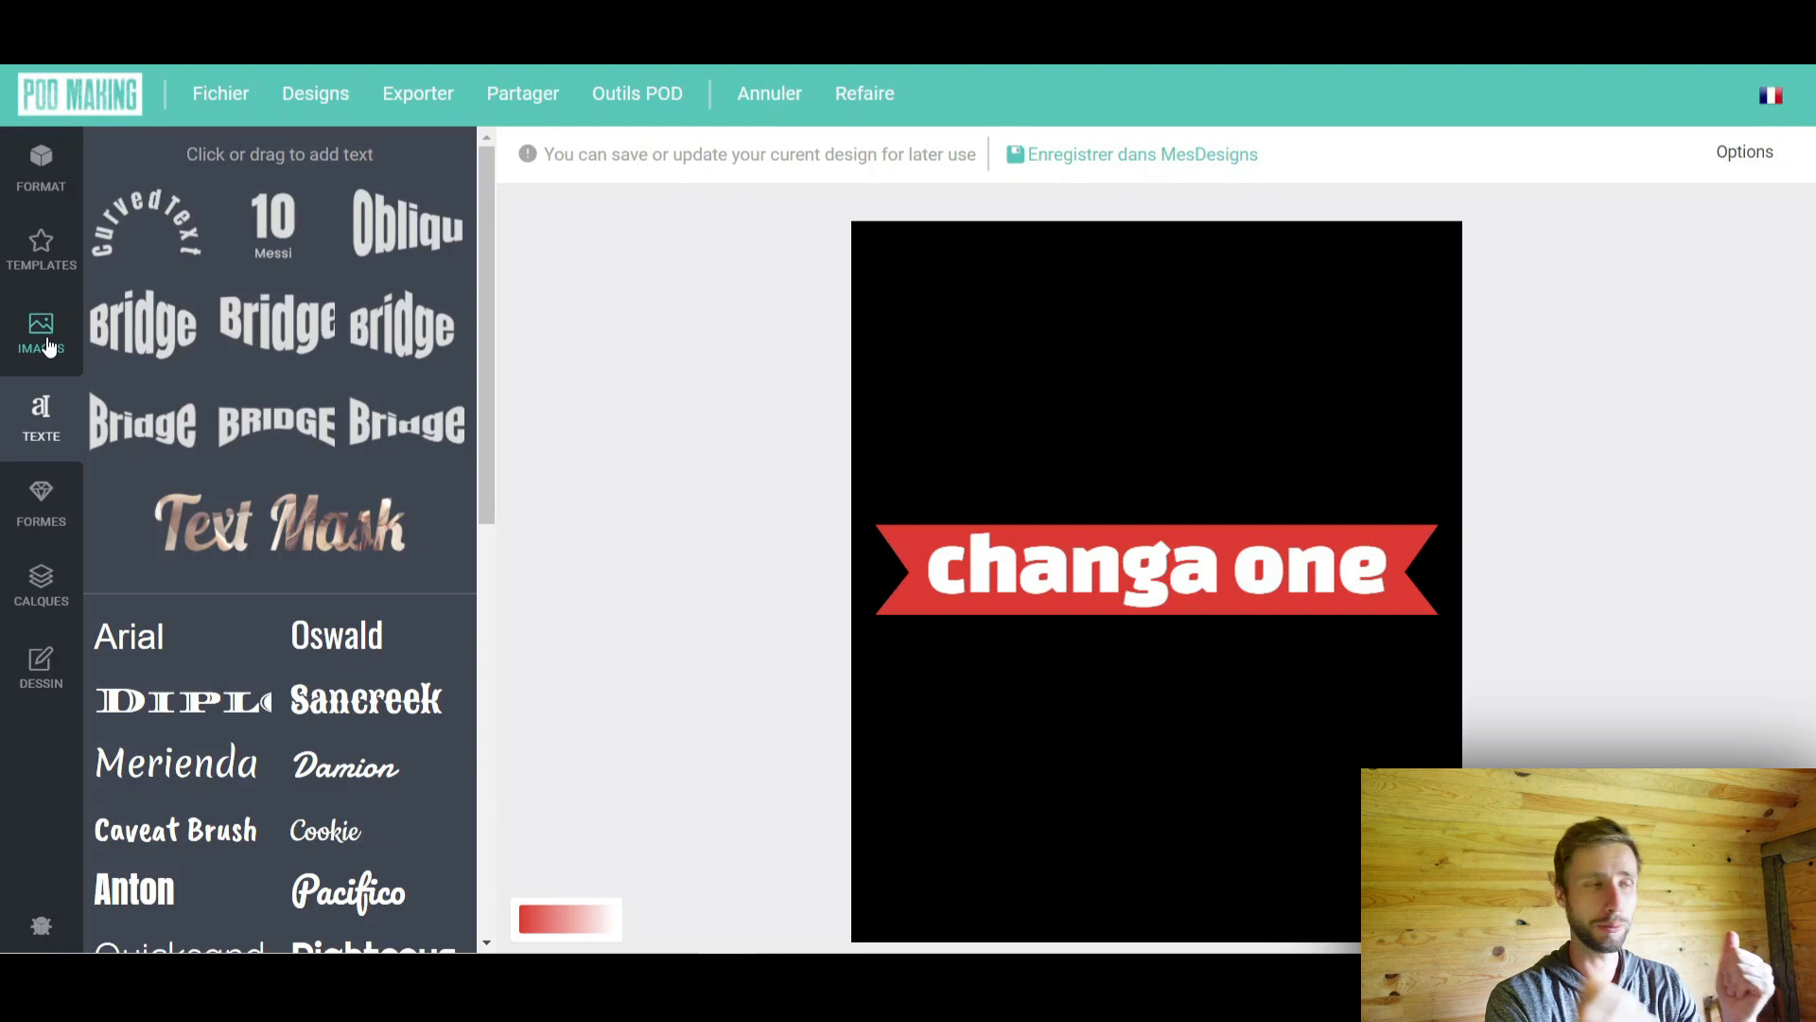
left_click(49, 346)
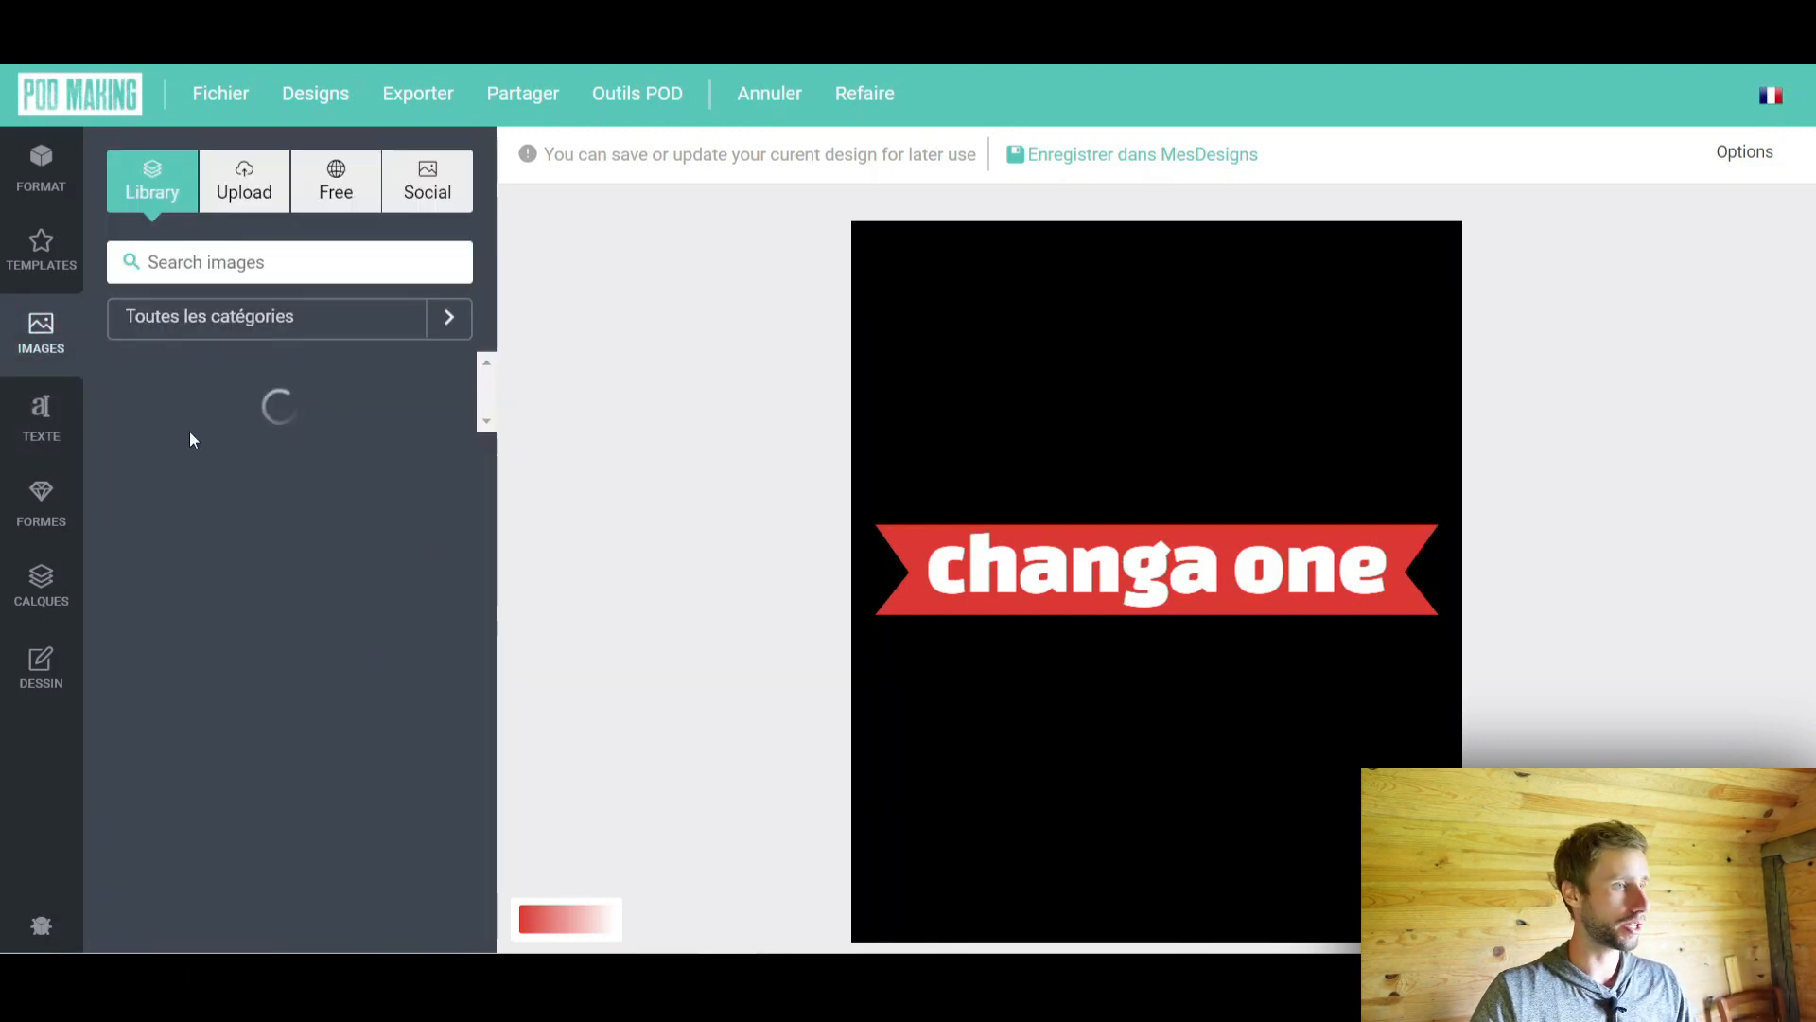
left_click(234, 184)
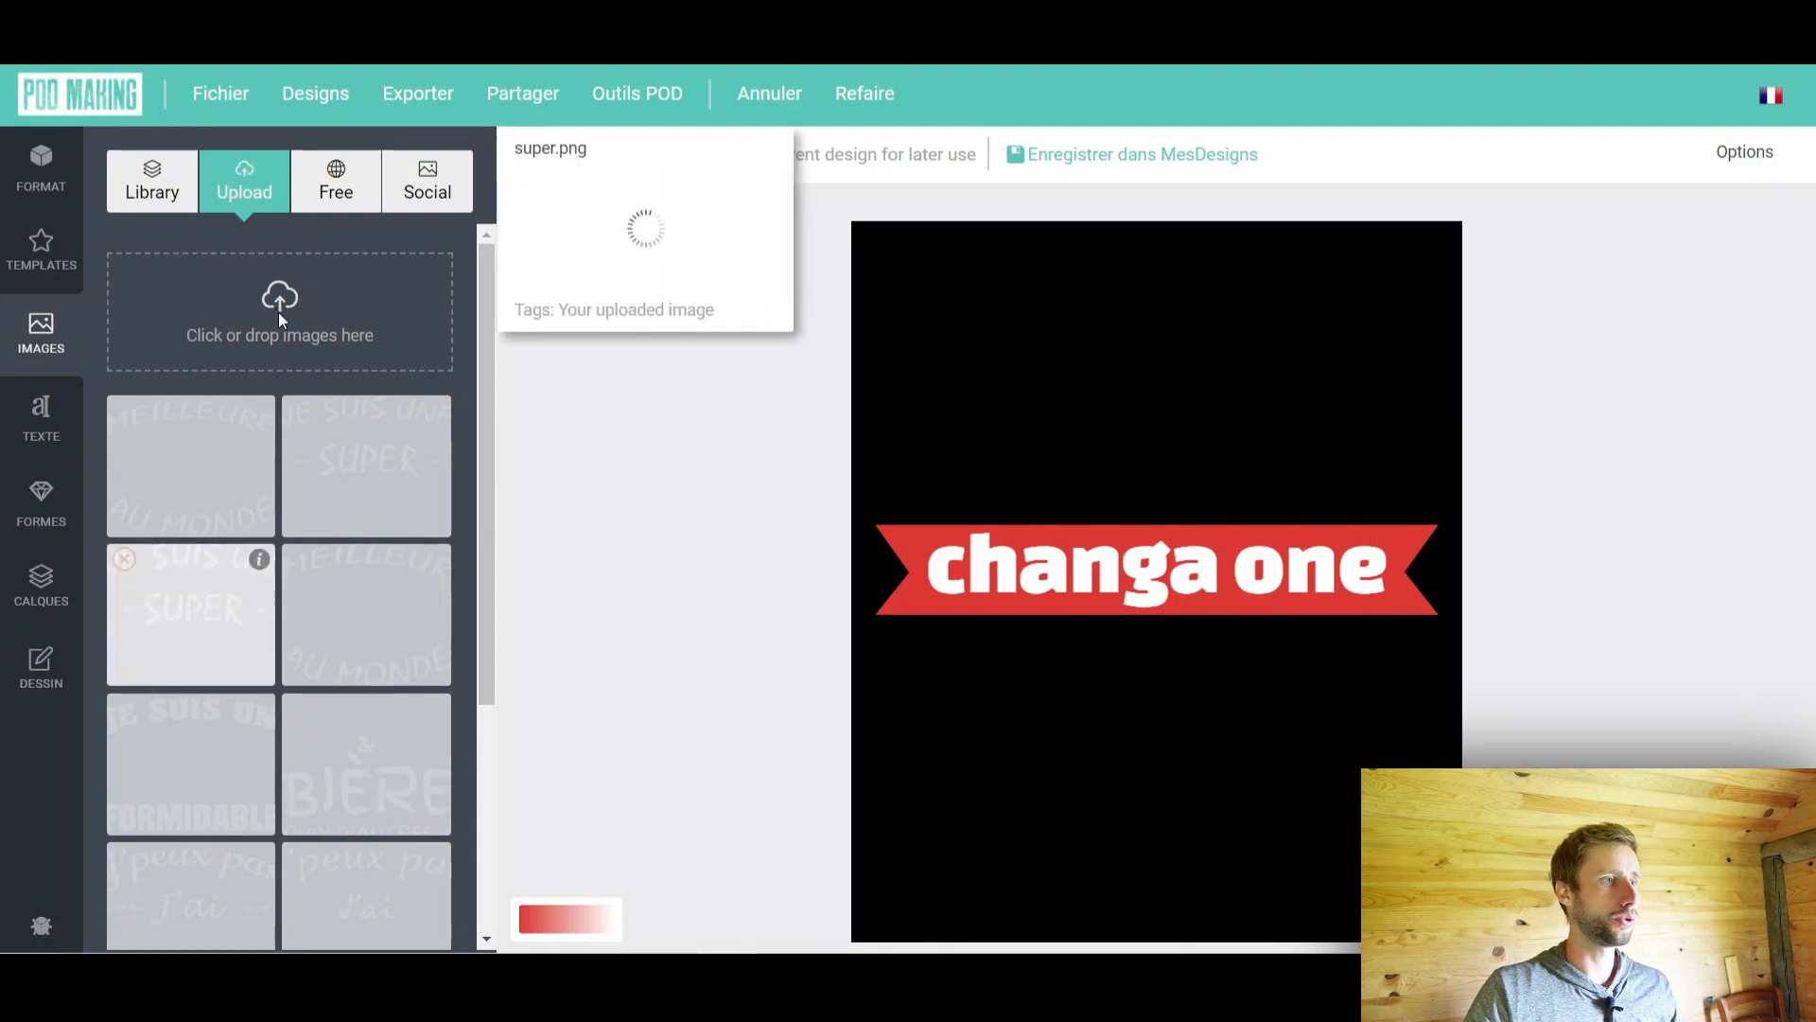
left_click(339, 194)
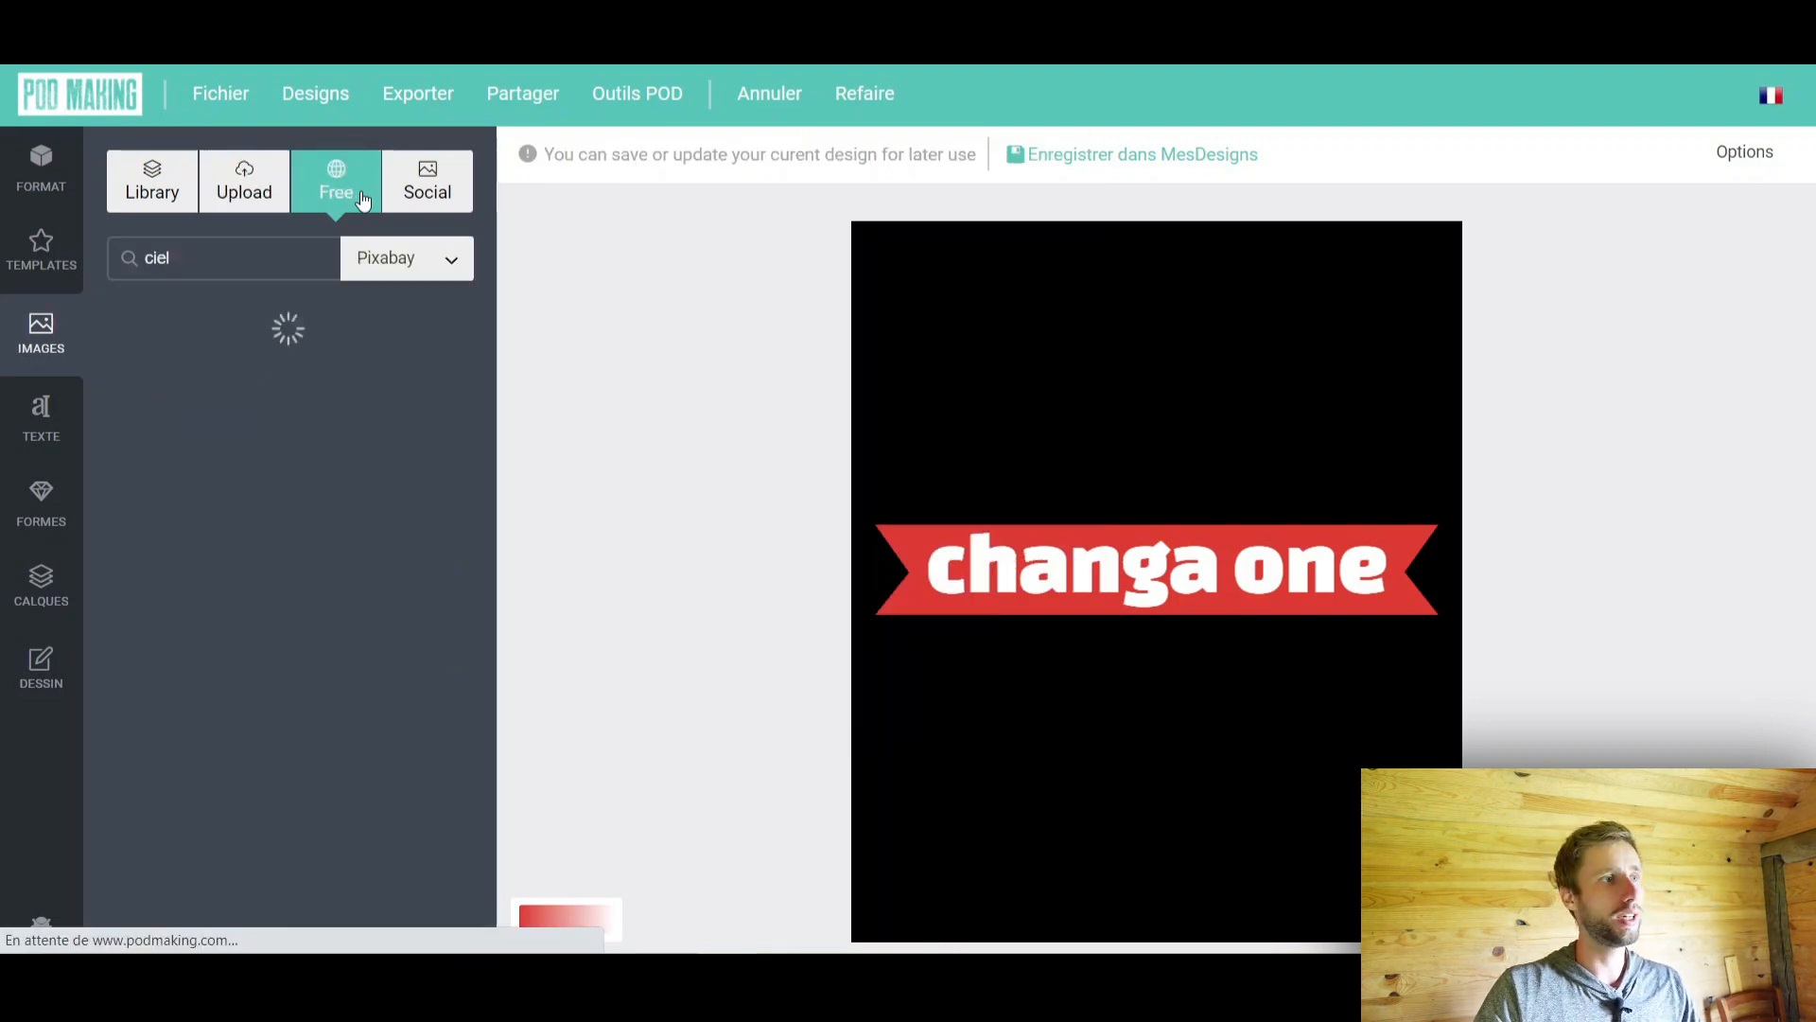
left_click(422, 264)
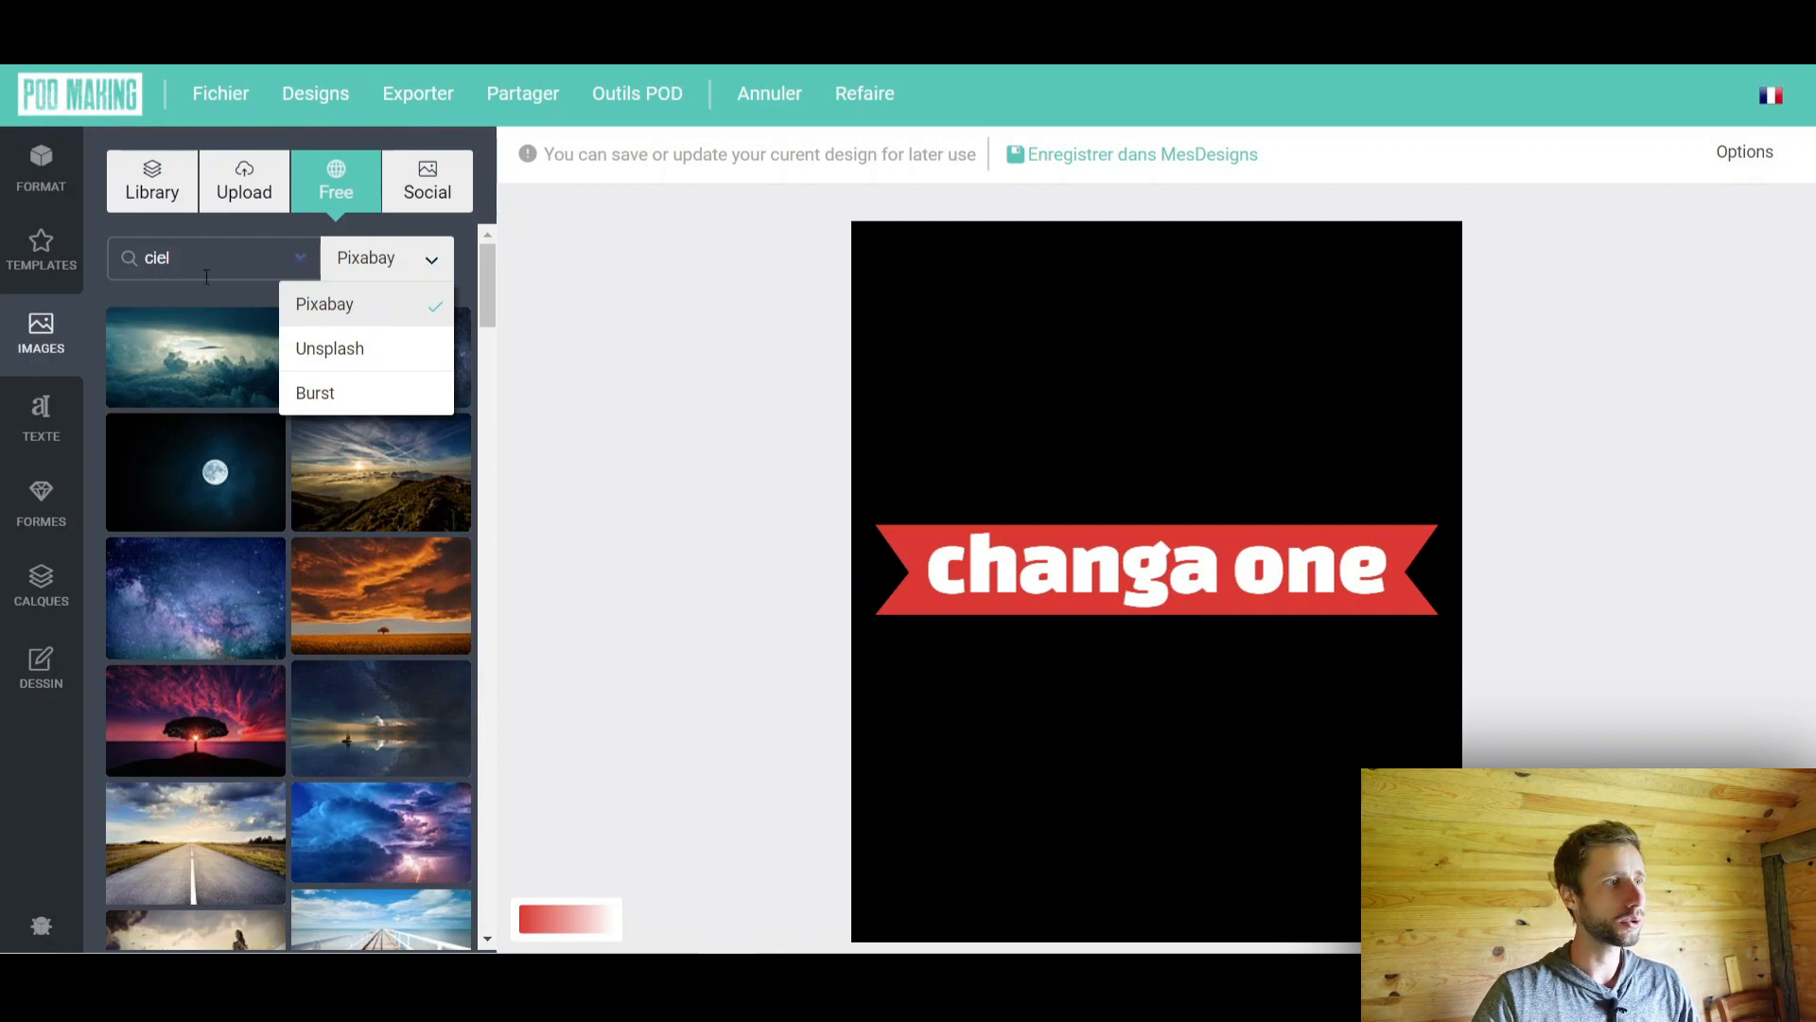
left_click(189, 304)
scroll(440, 613, "down", 1)
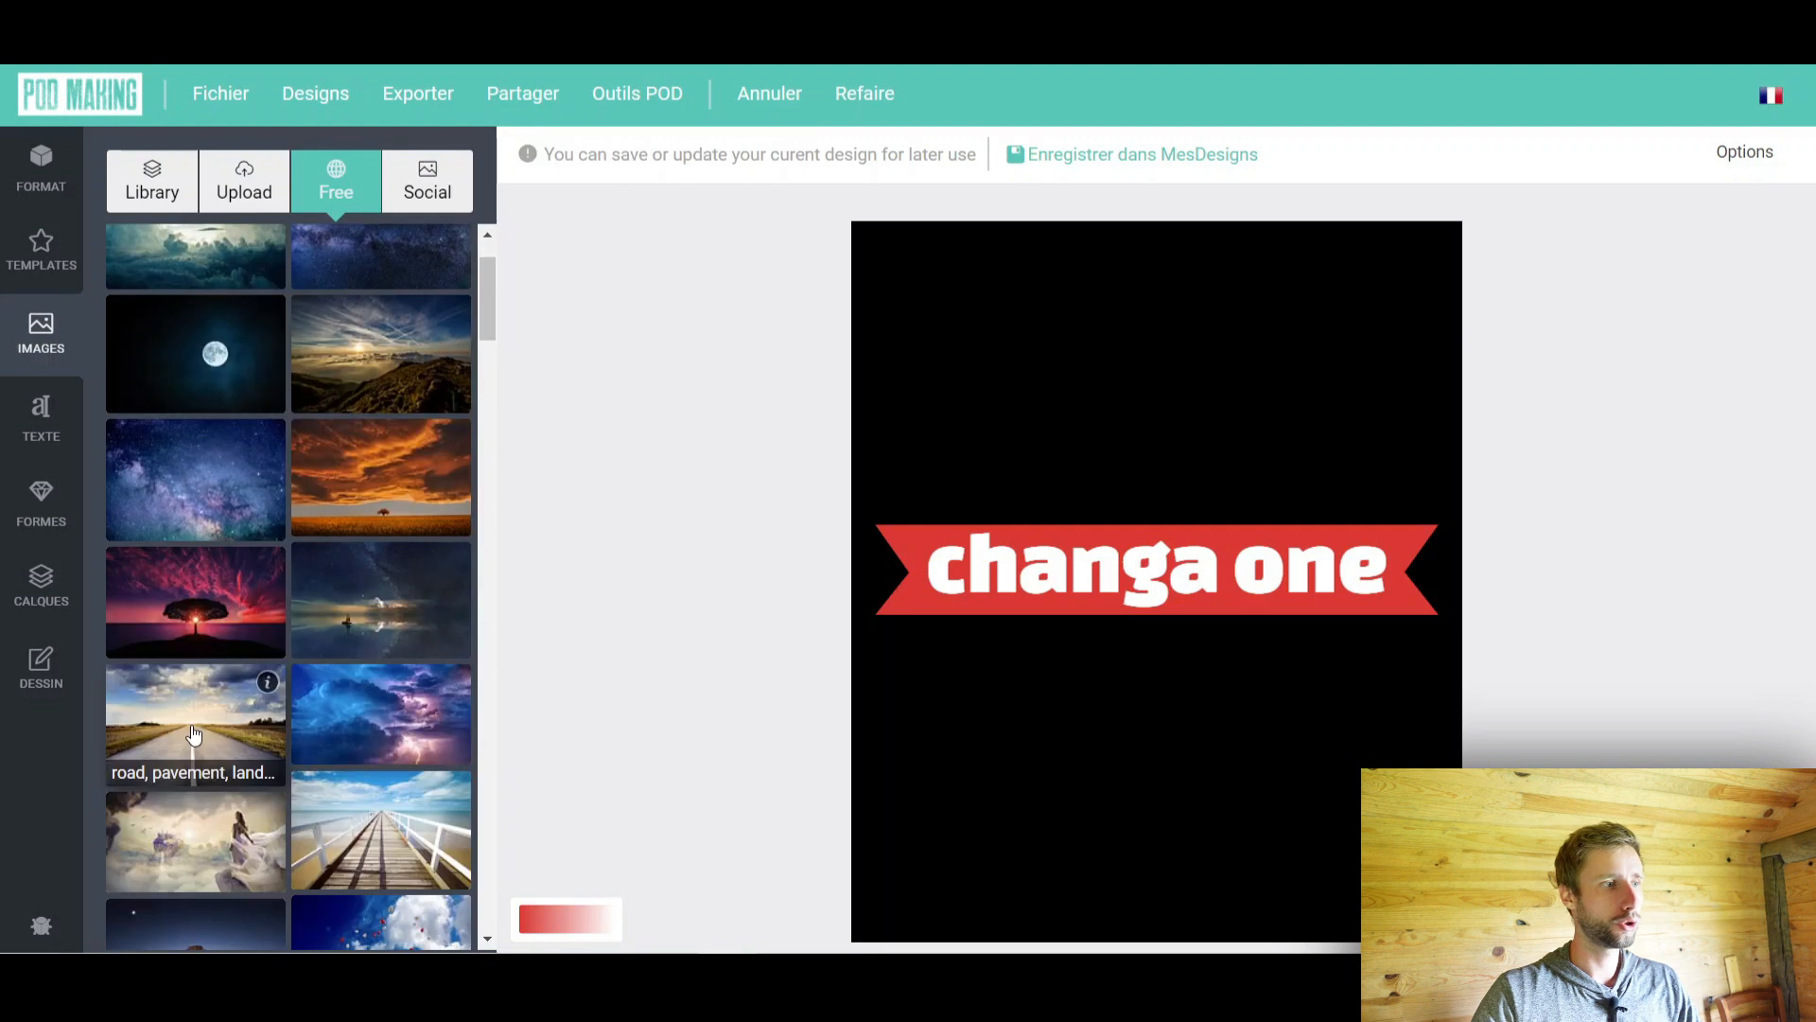
left_click(210, 723)
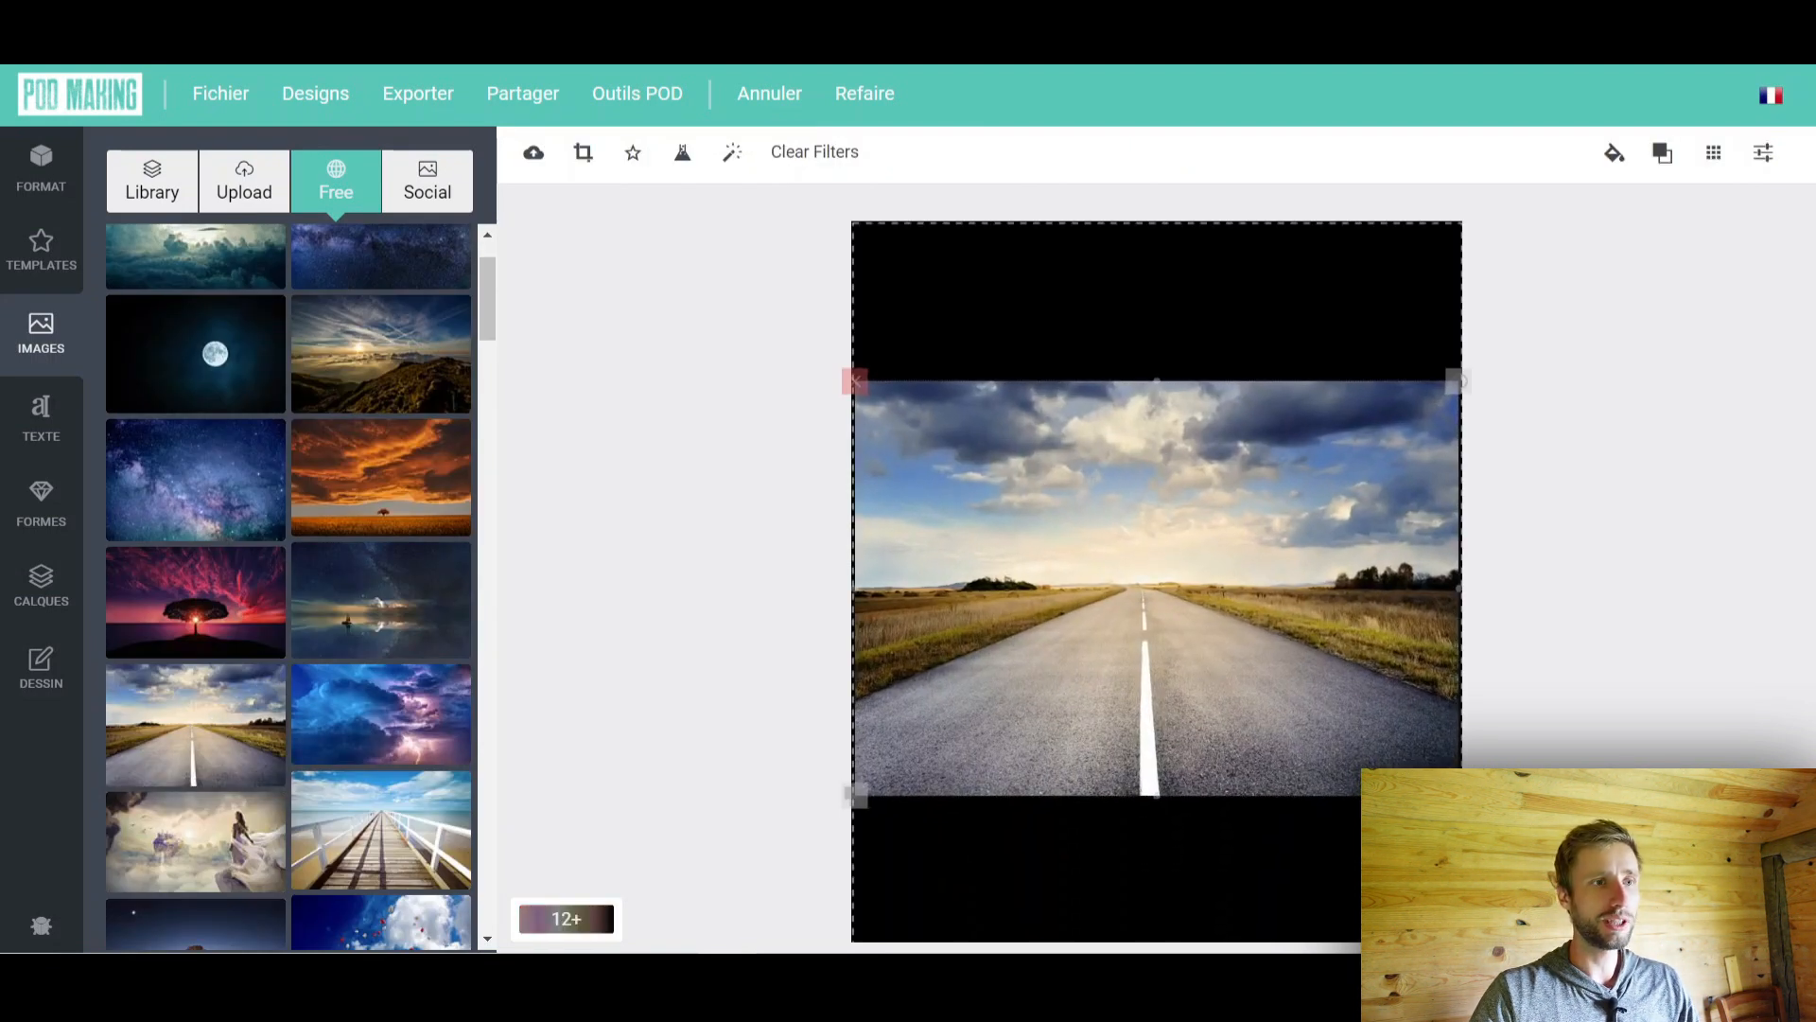
left_click(1246, 688)
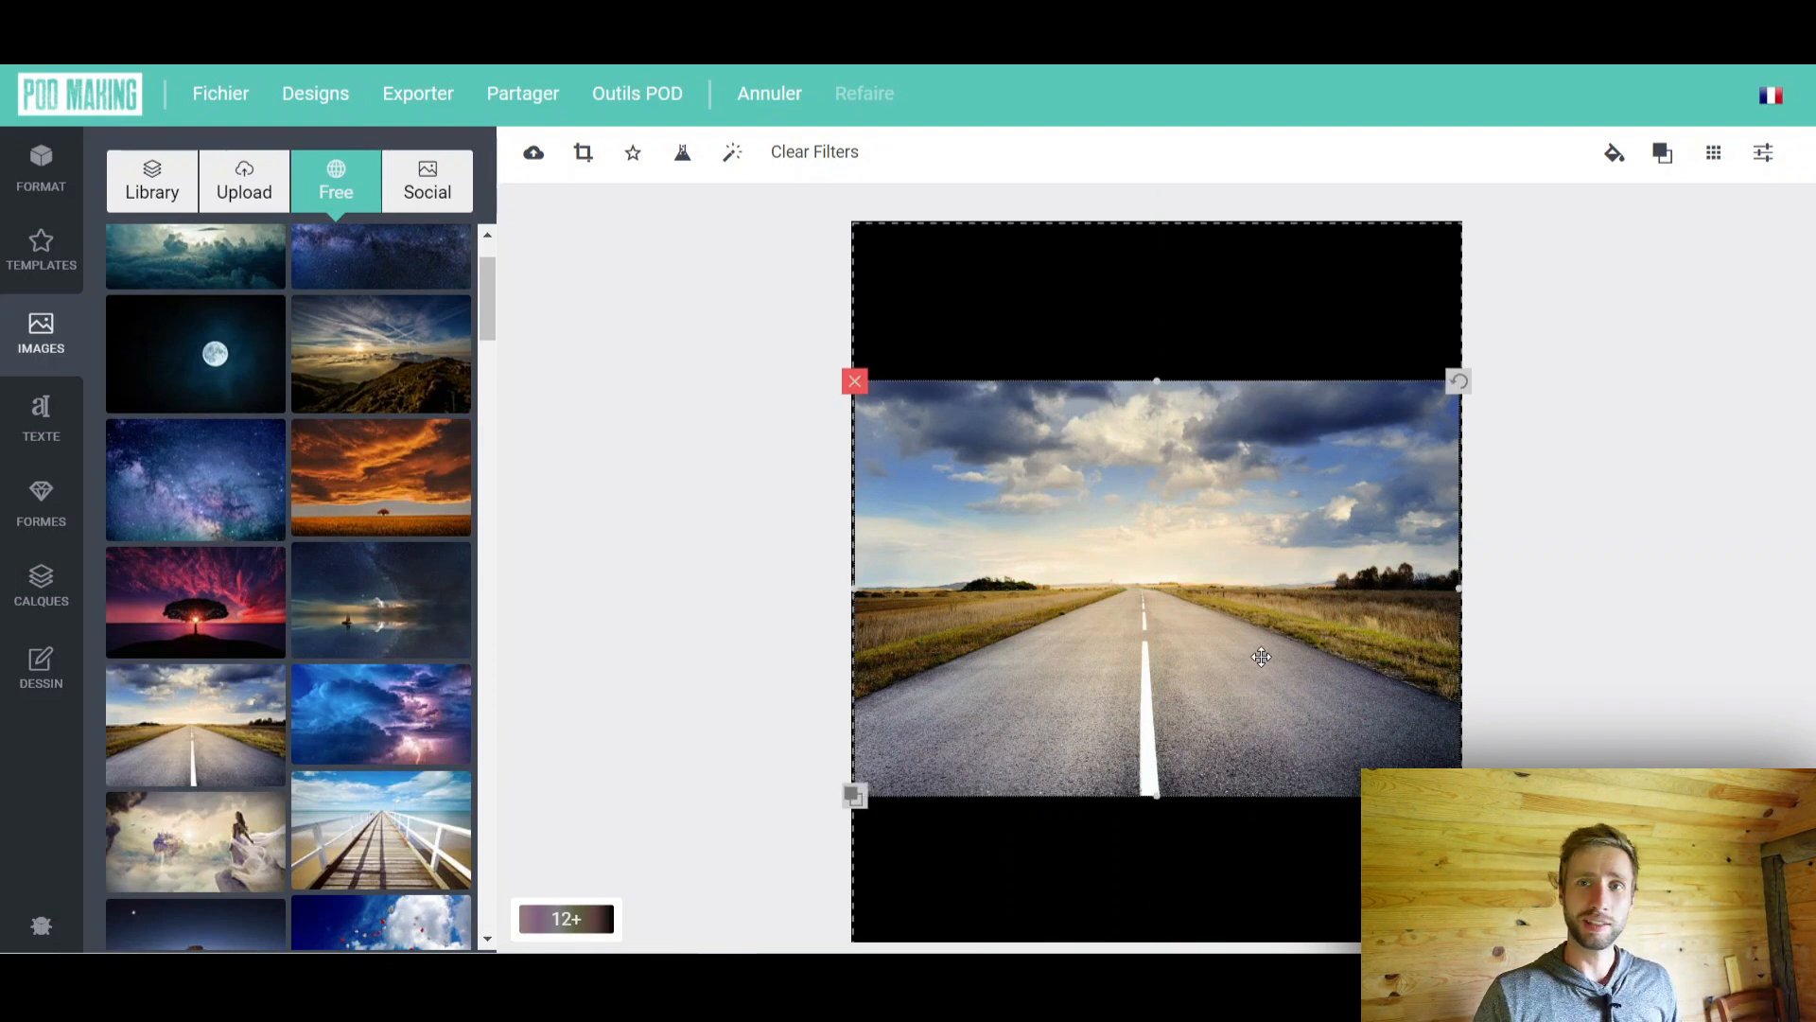
left_click(634, 159)
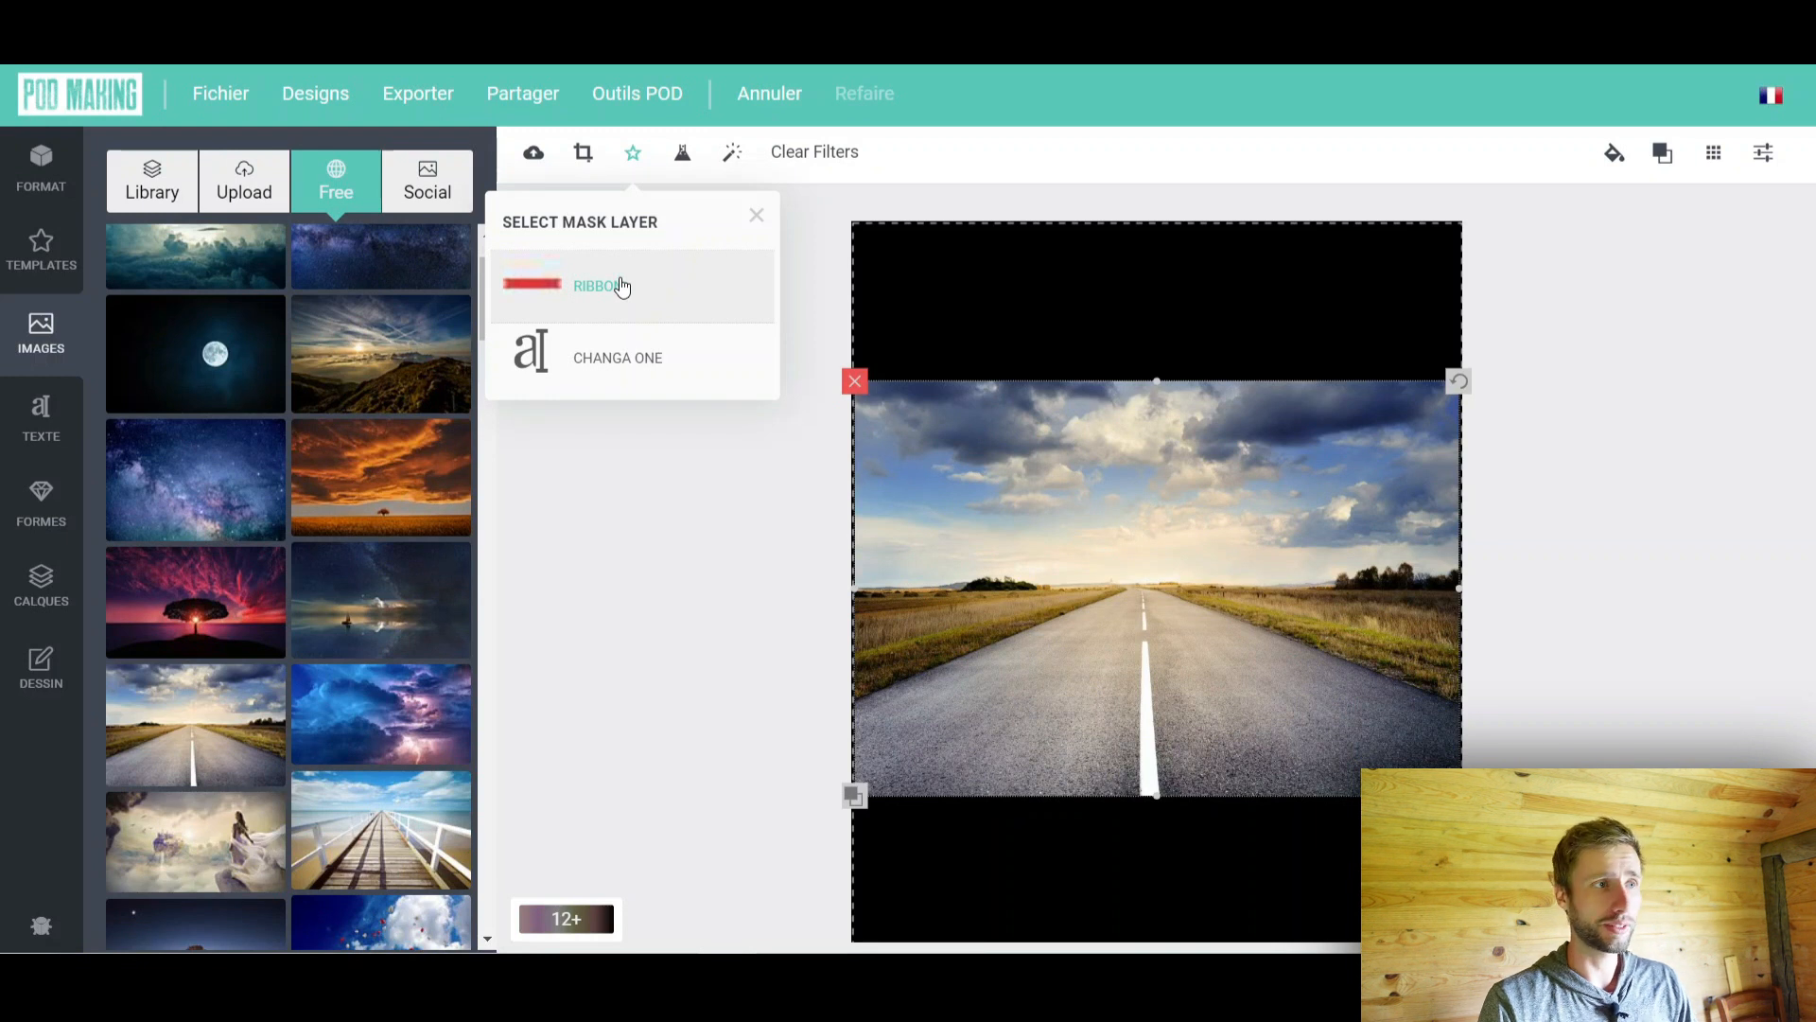
left_click(601, 378)
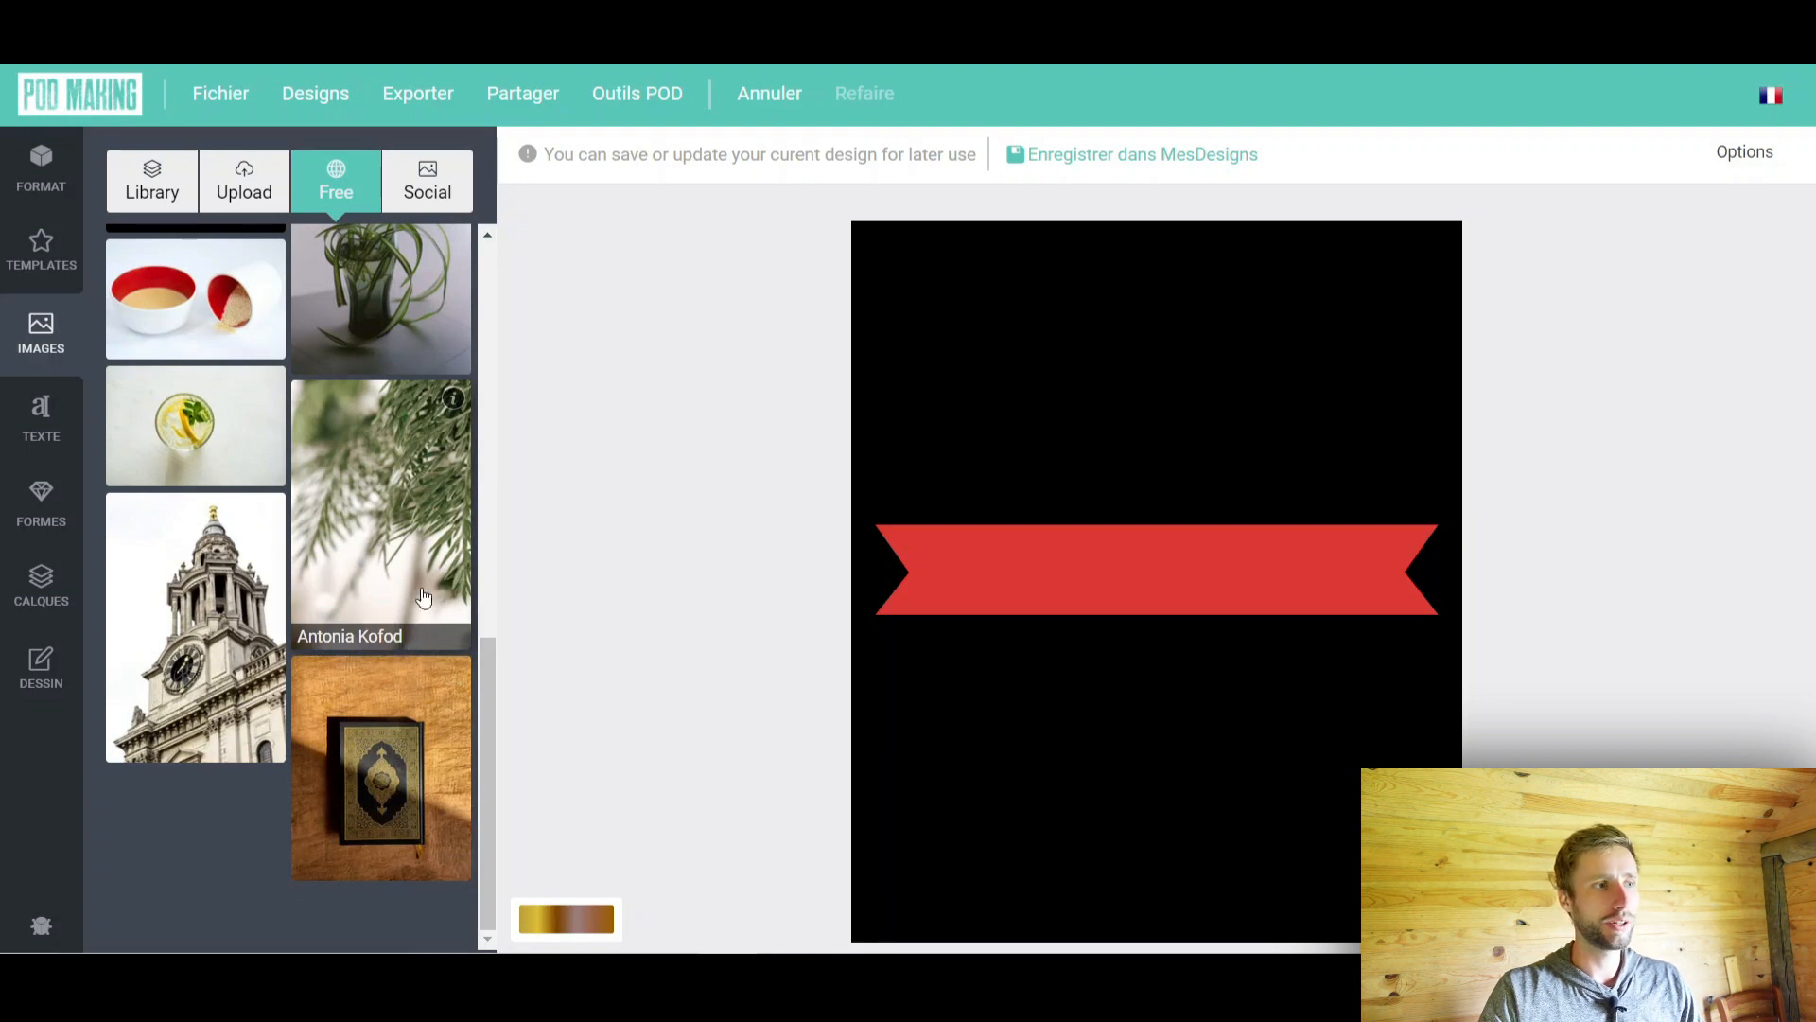
Add the free clock tower photo to the canvas and remove its light background with a depth of 16
left_click(191, 600)
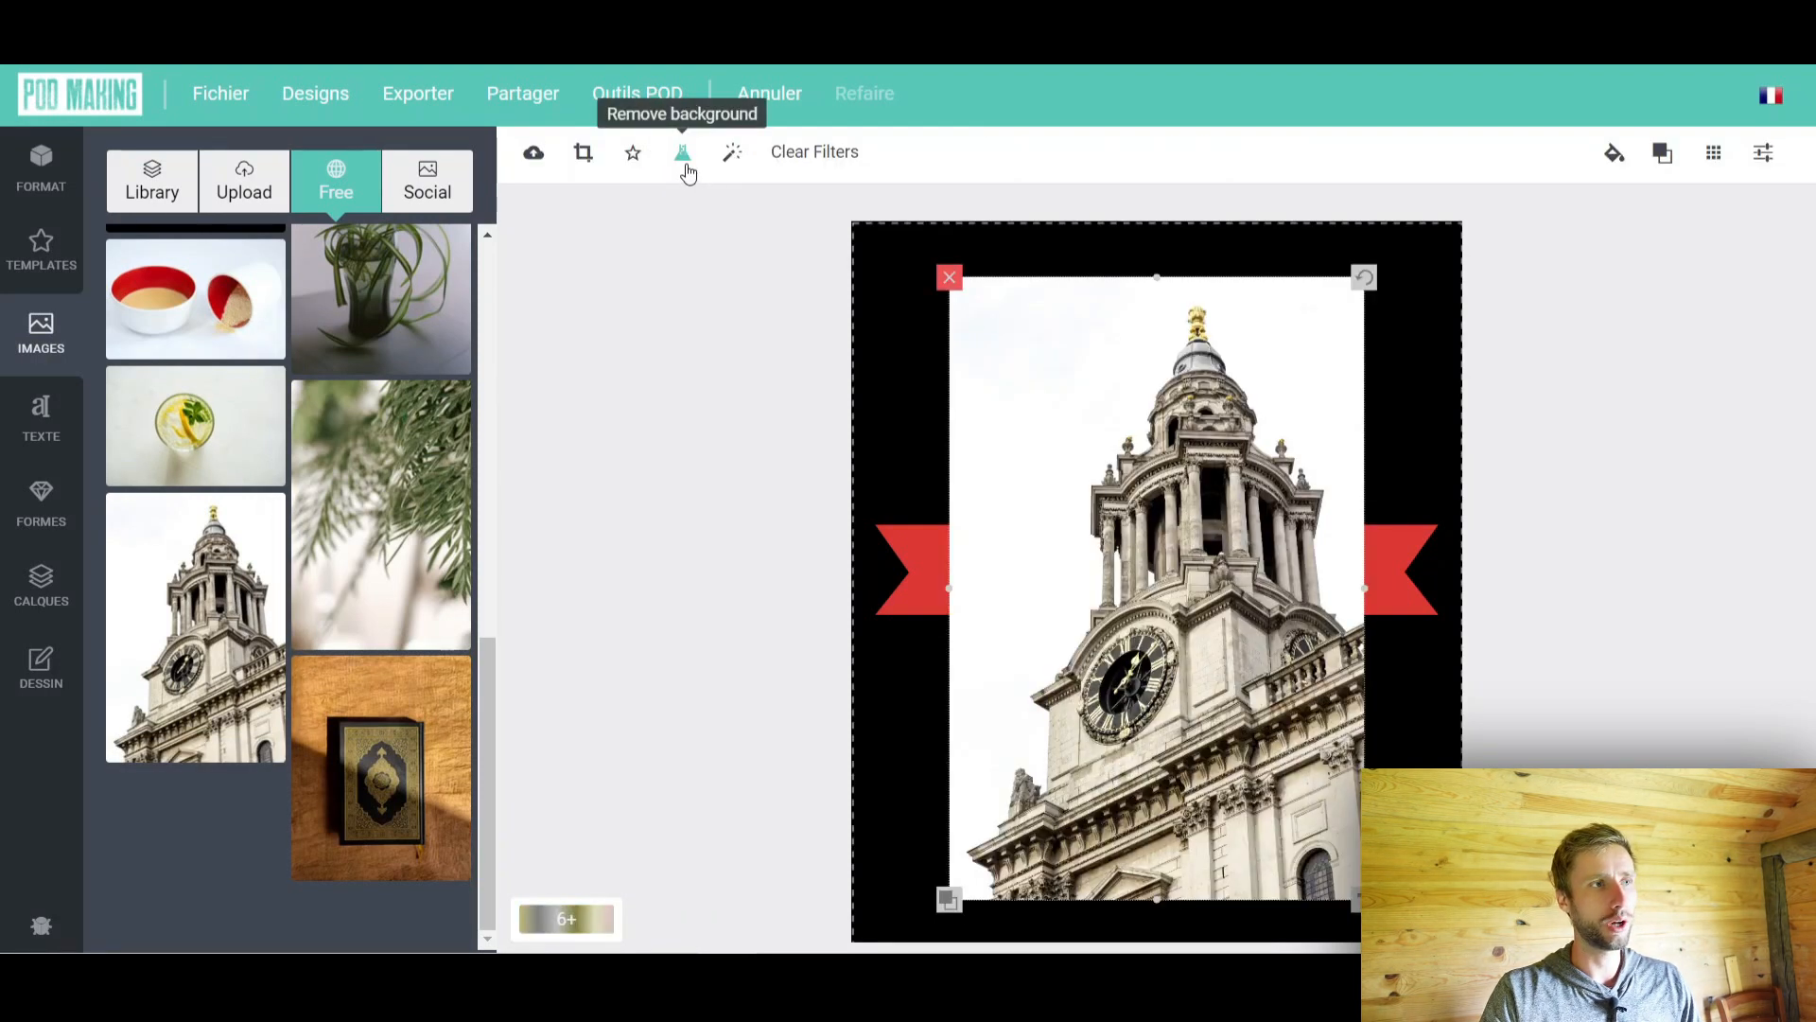
left_click(683, 154)
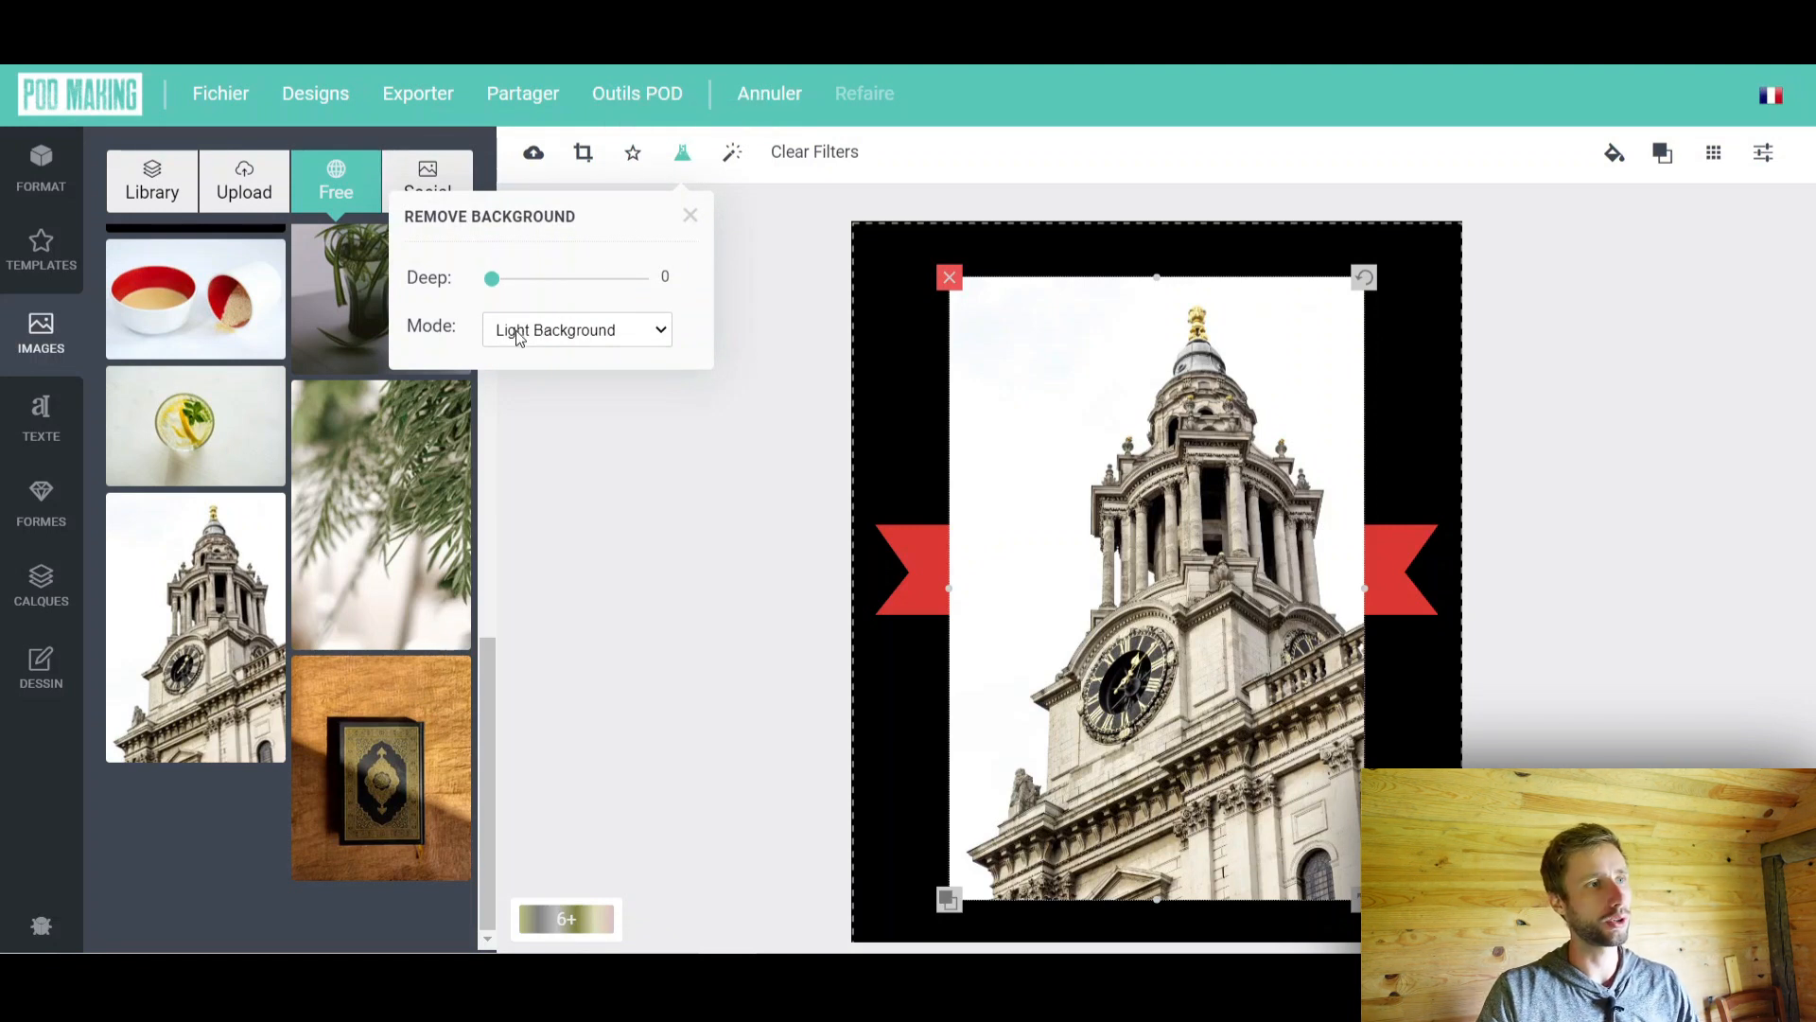
left_click_drag(493, 281, 508, 280)
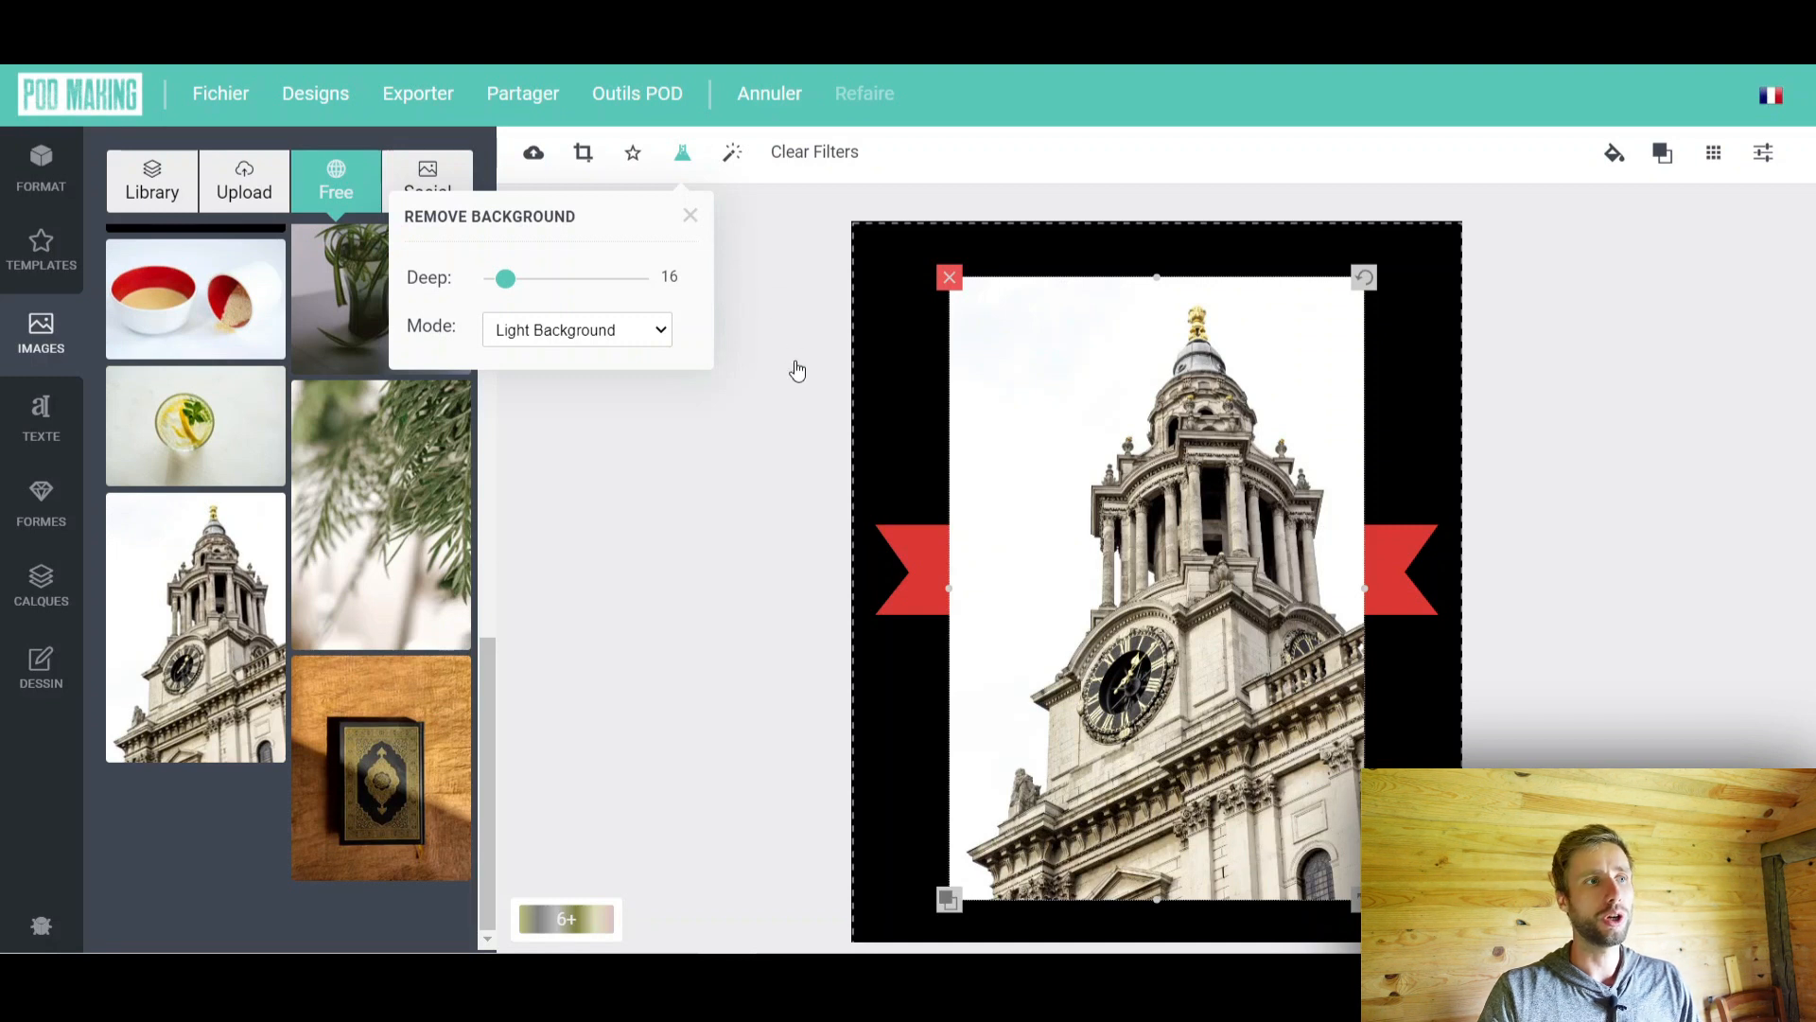
left_click(1115, 429)
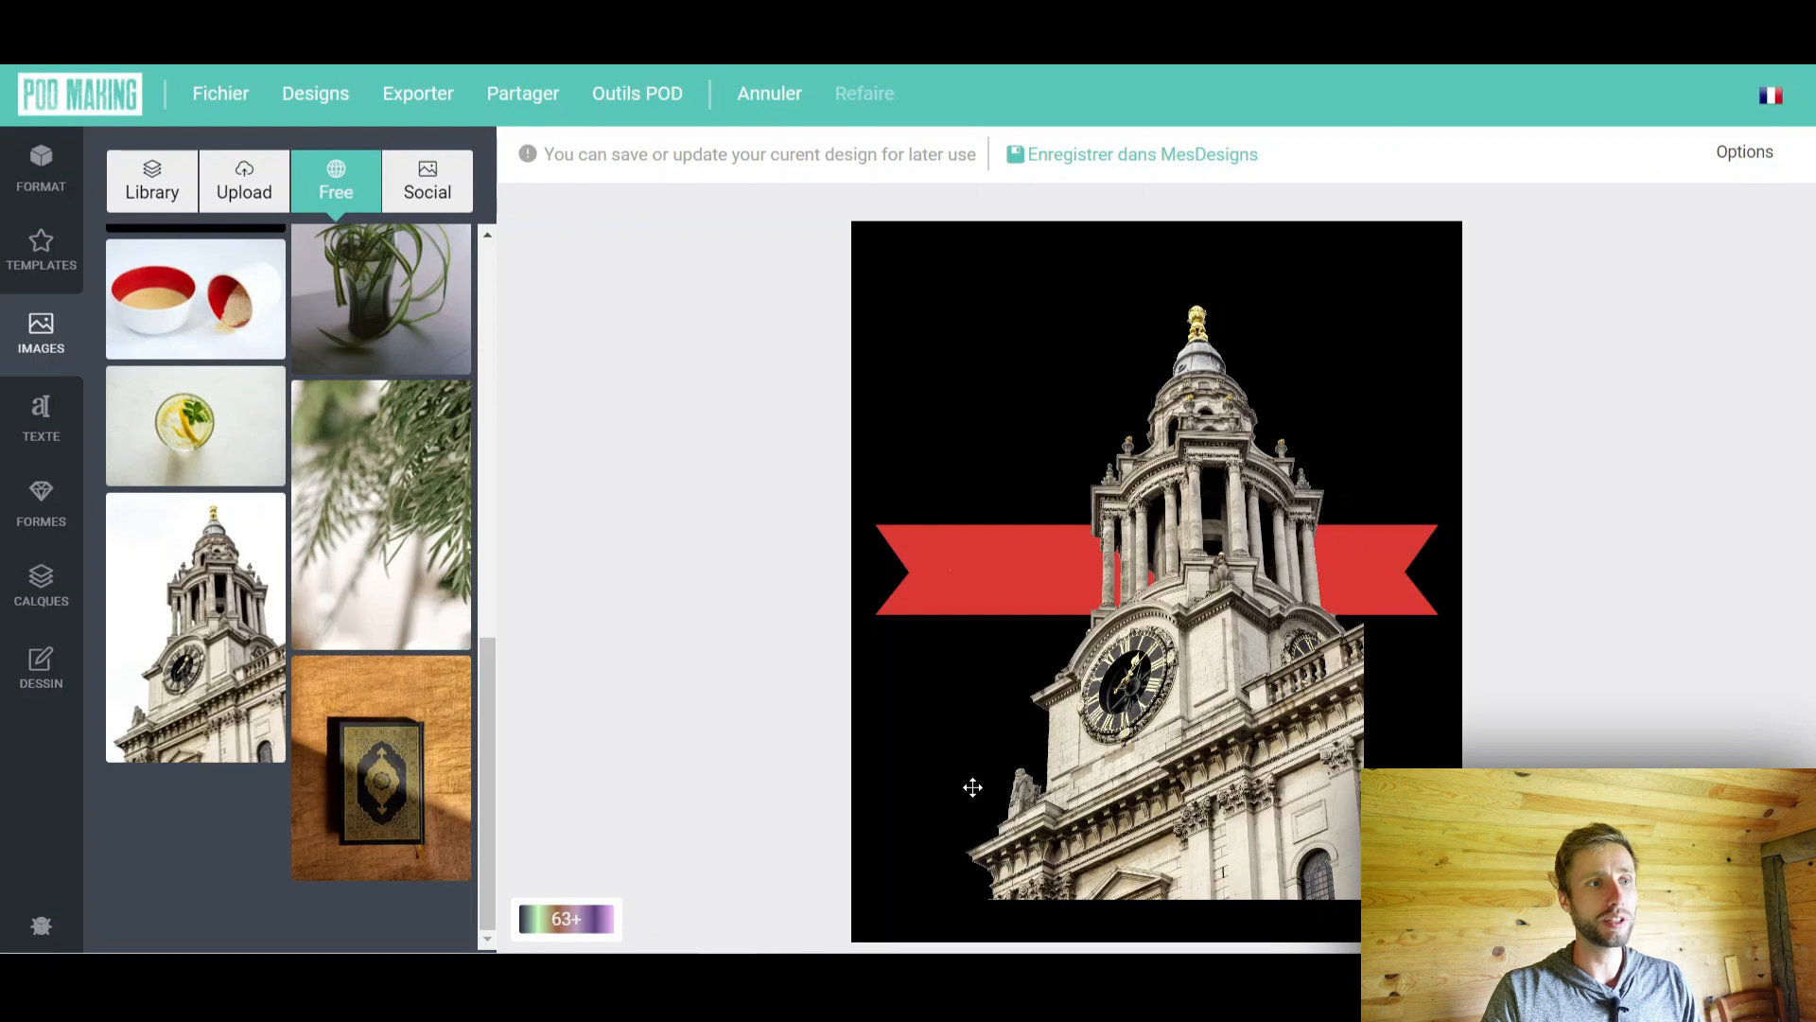
Move the clock tower toward the canvas's lower right, overlapping the ribbon's right end, and deselect it
left_click_drag(1126, 579, 1189, 593)
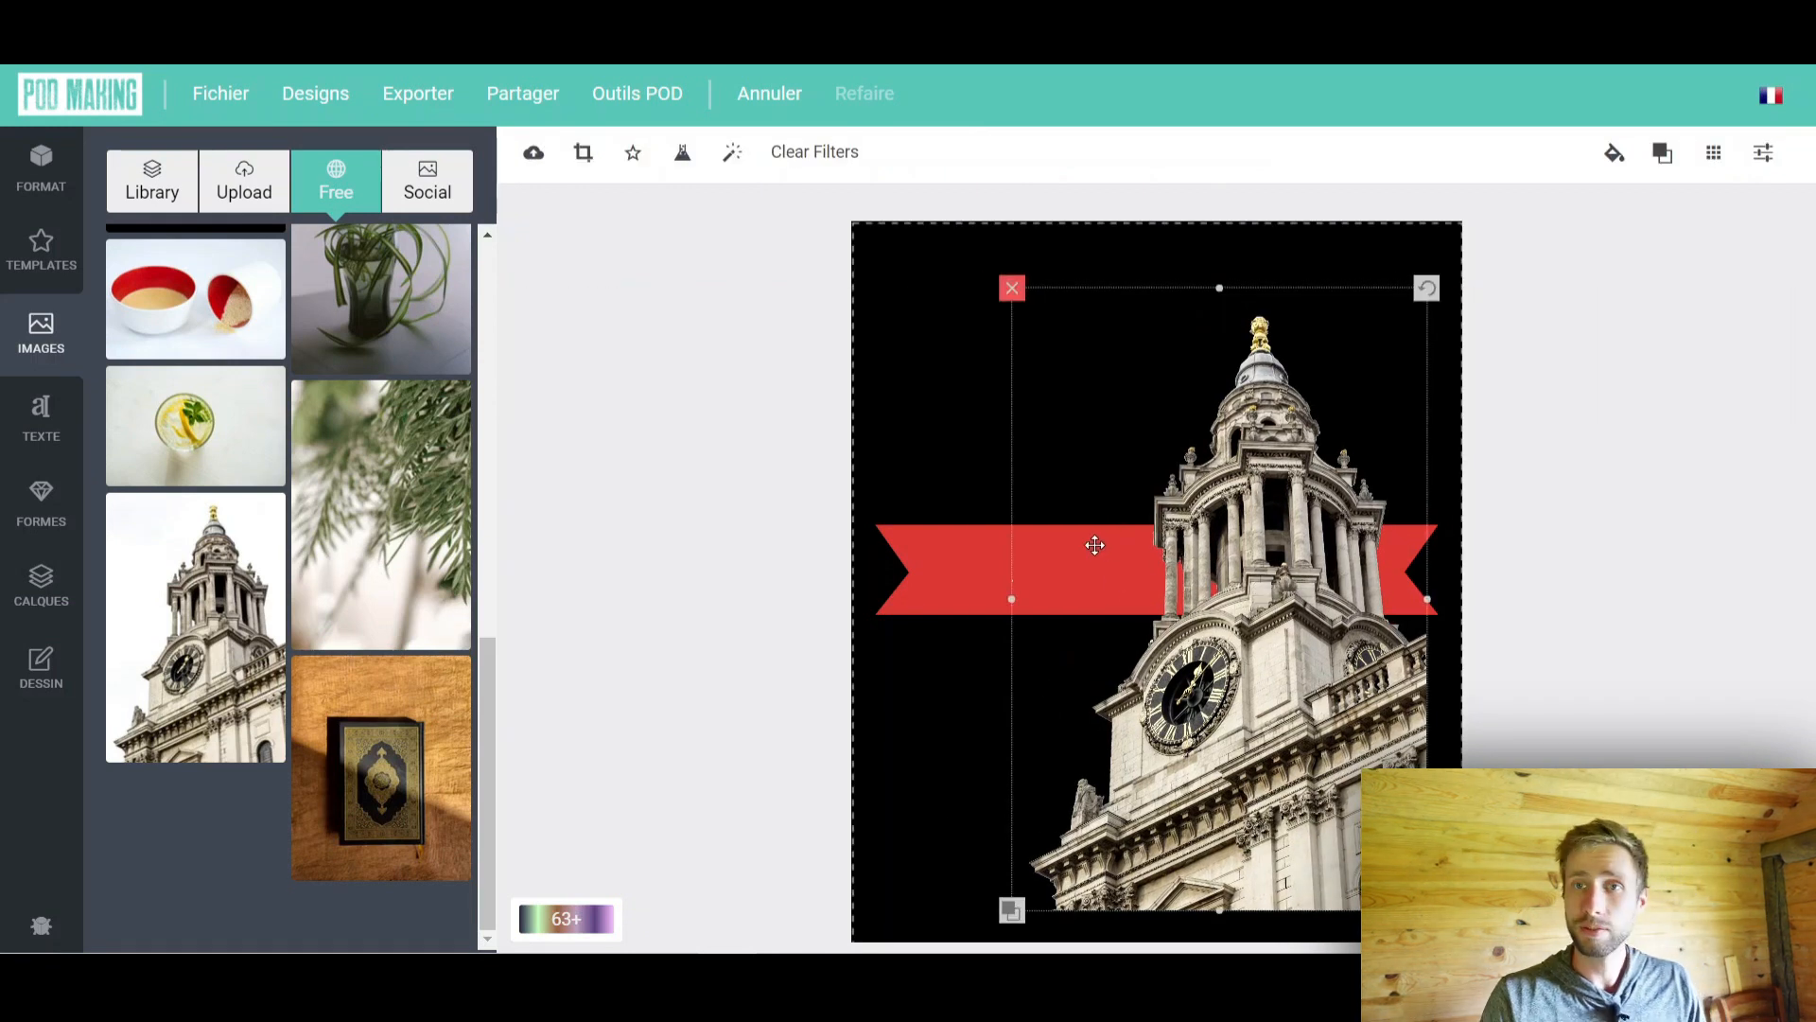
left_click_drag(1094, 545, 1133, 579)
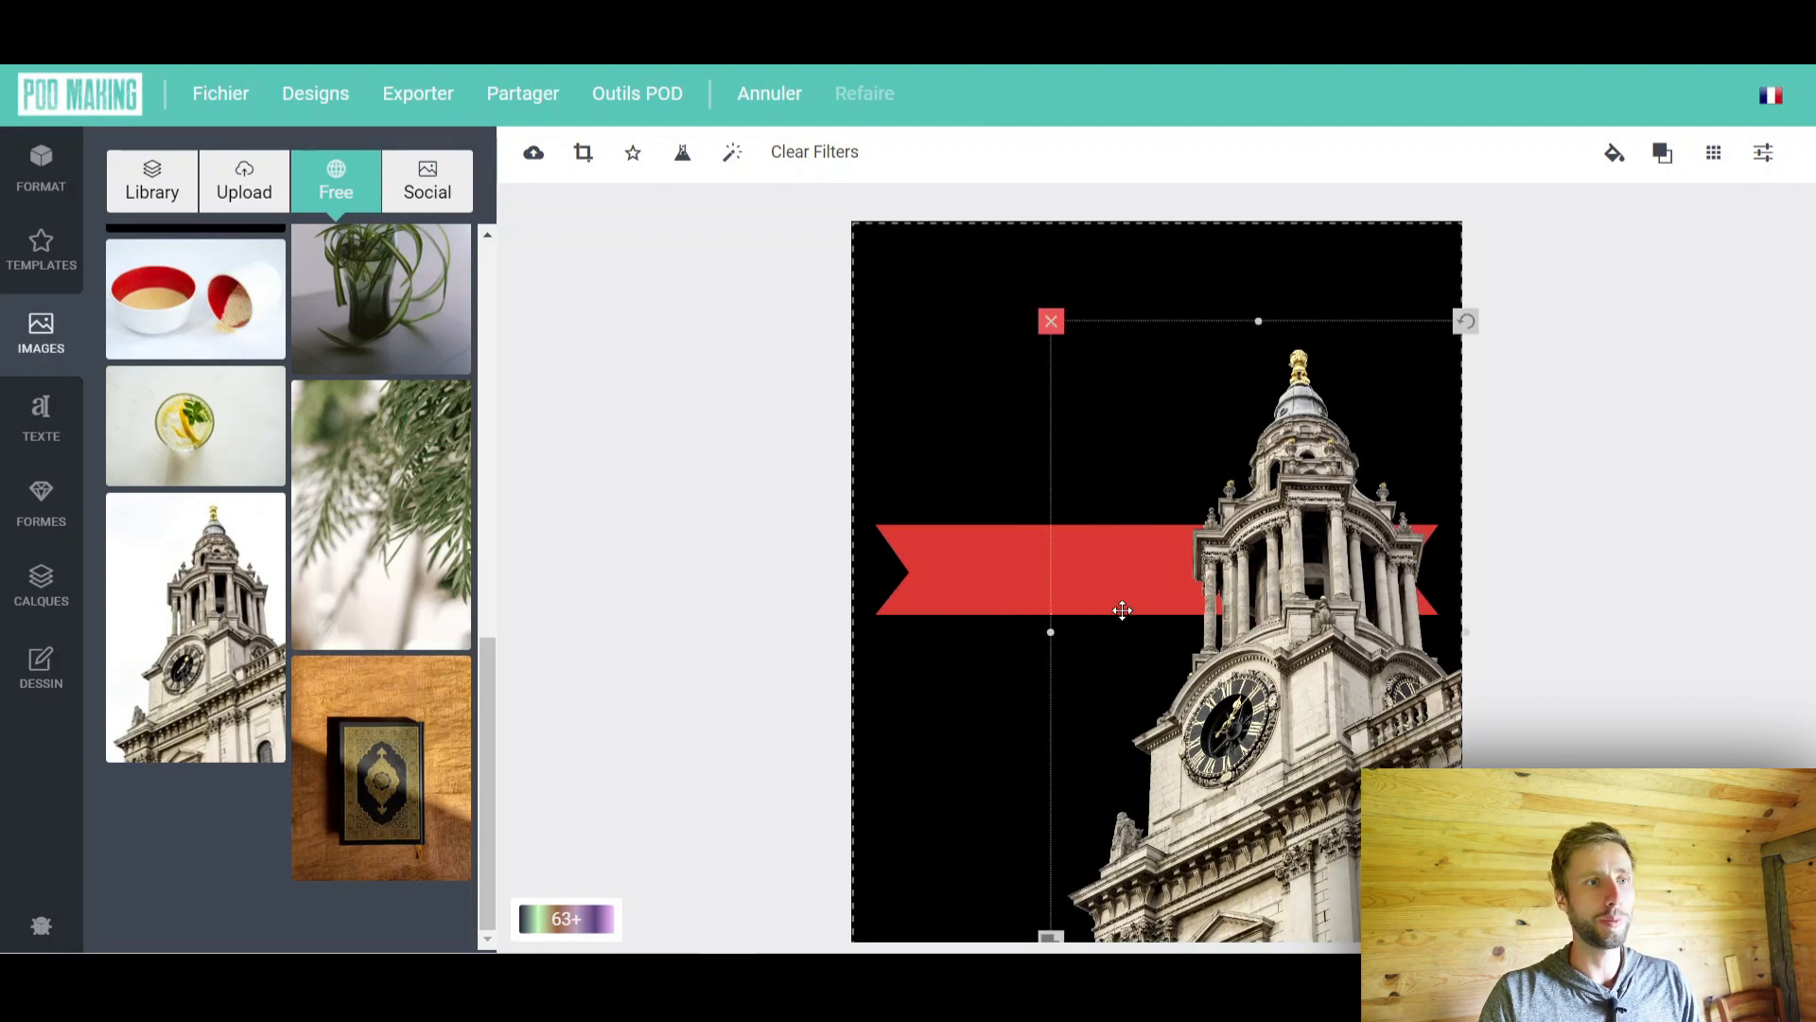
left_click_drag(1473, 631, 1482, 630)
left_click(580, 685)
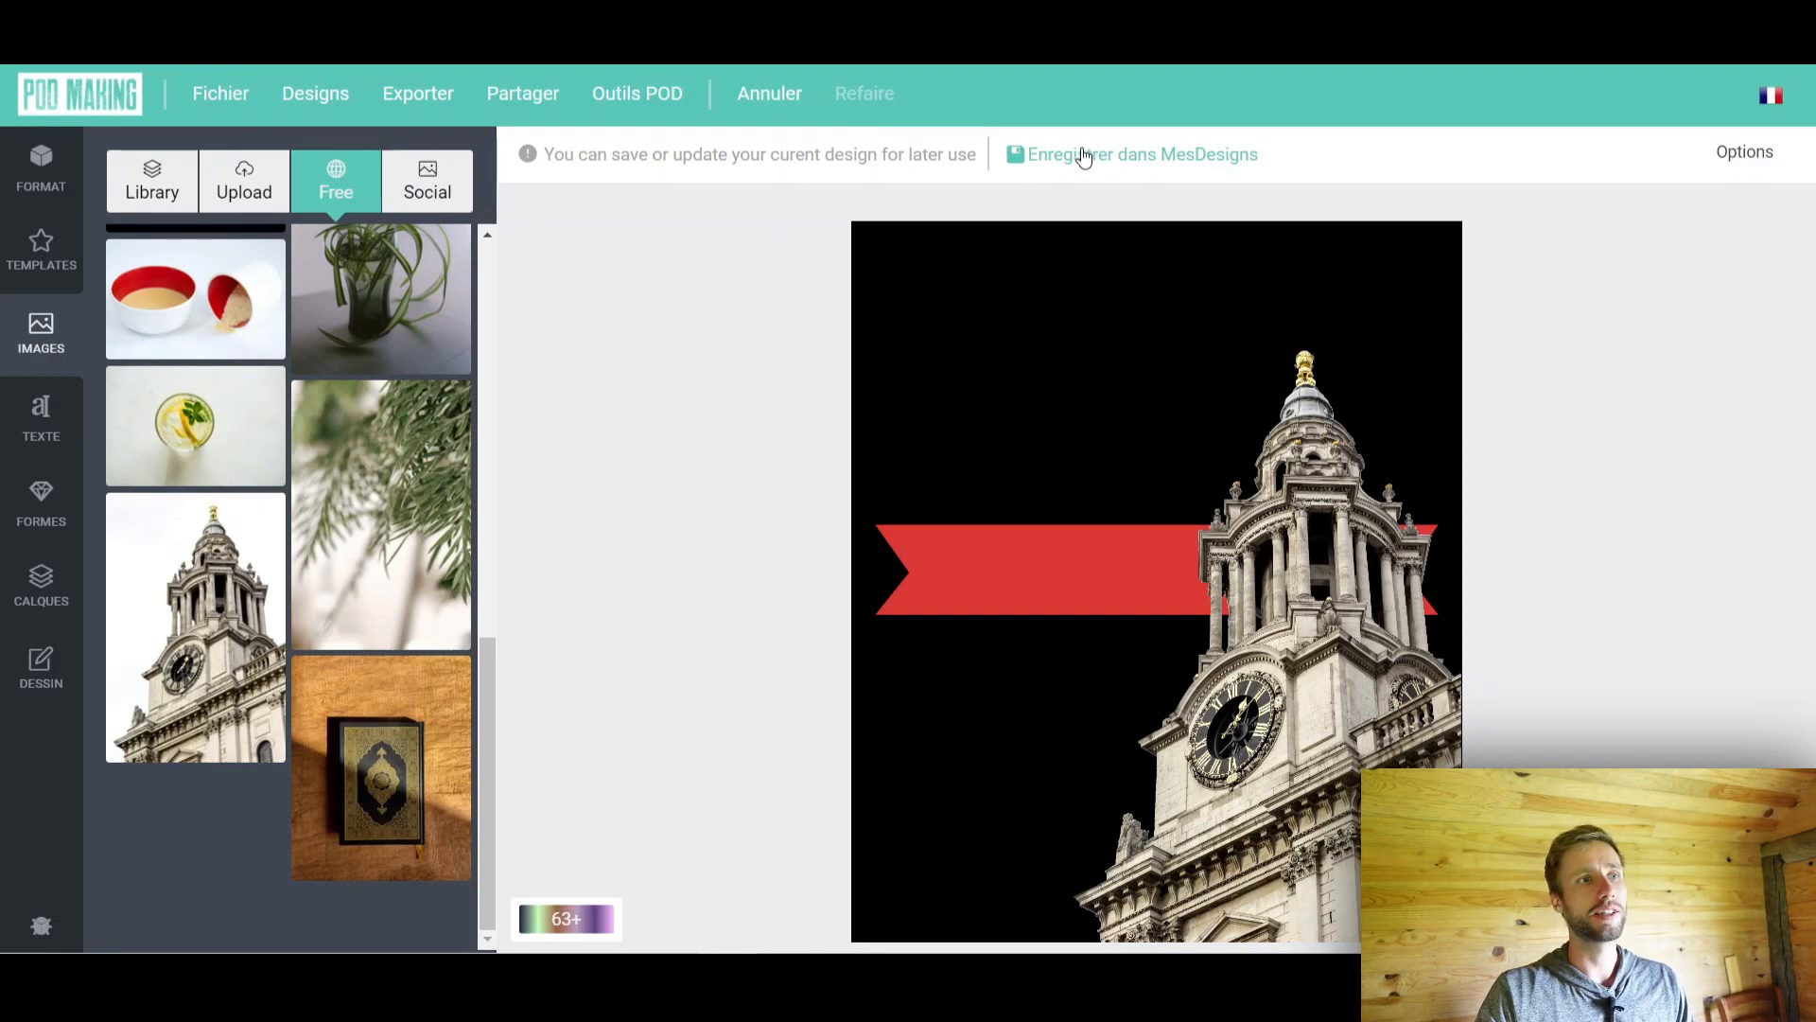
Save the current artwork as a new design named "test5" in the saved designs and check the list
left_click(1169, 157)
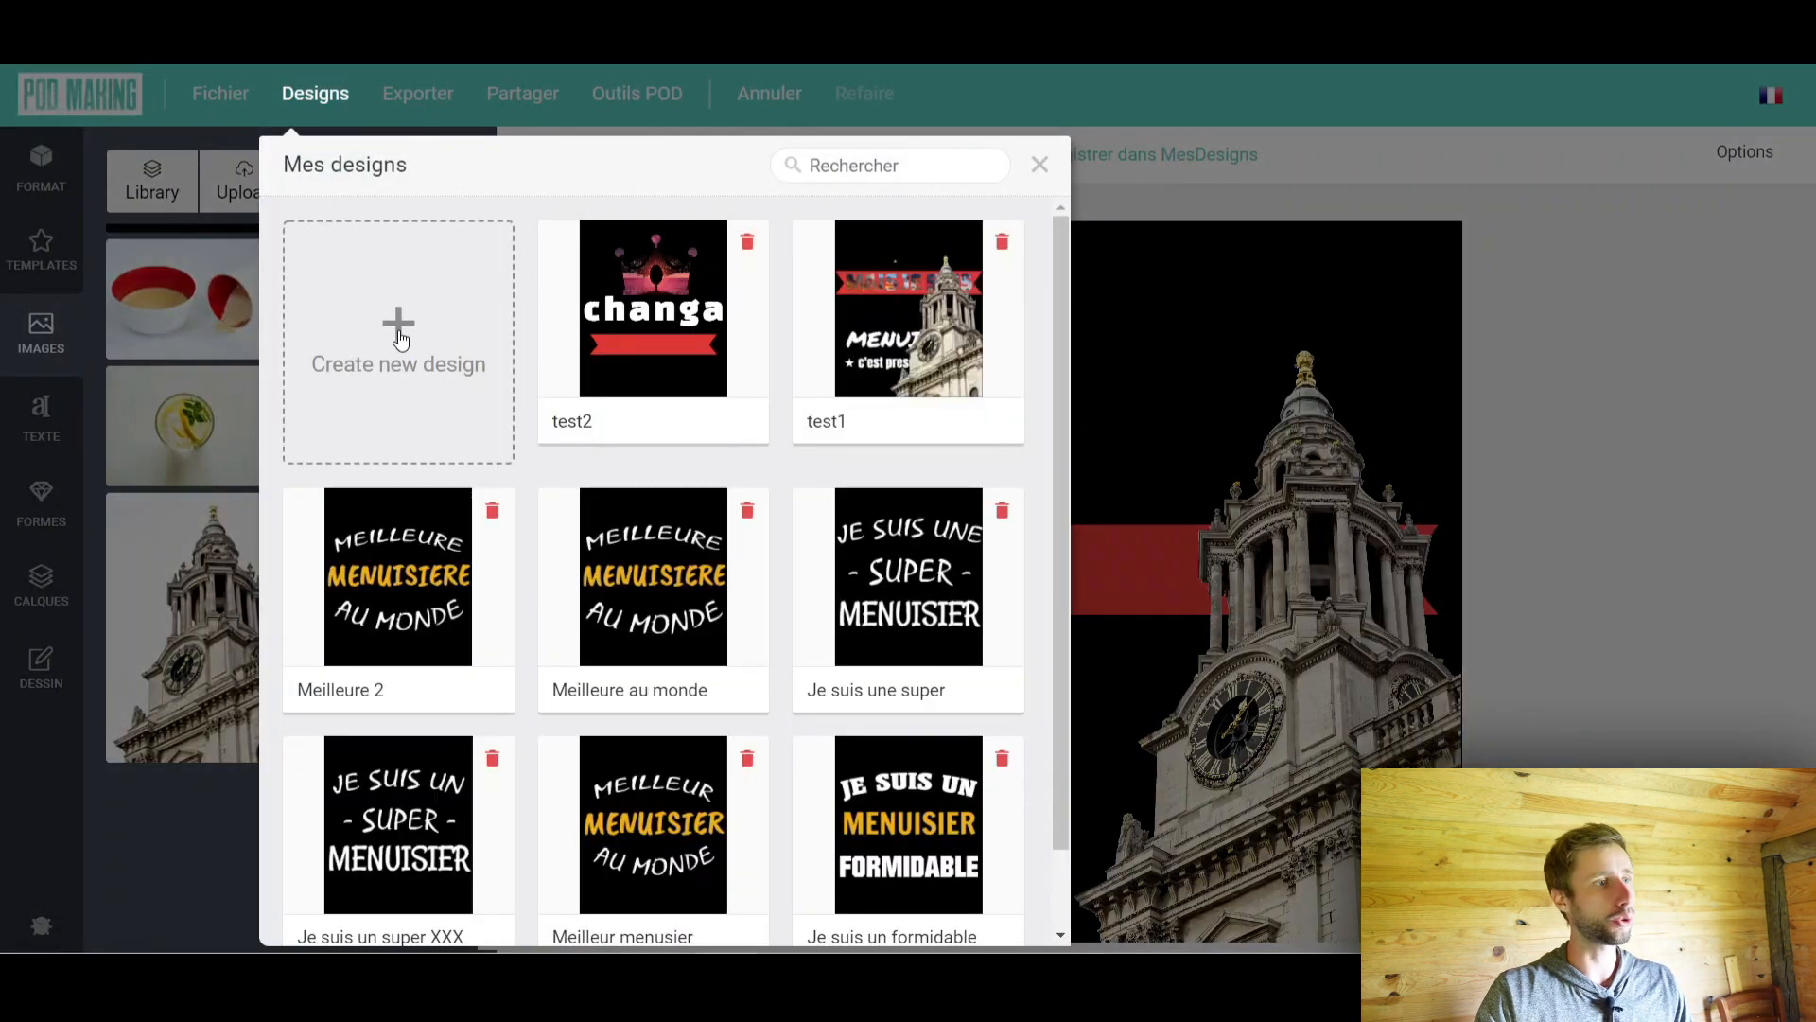
left_click(412, 353)
type("test")
key("BackSpace")
key("BackSpace")
key("BackSpace")
key("BackSpace")
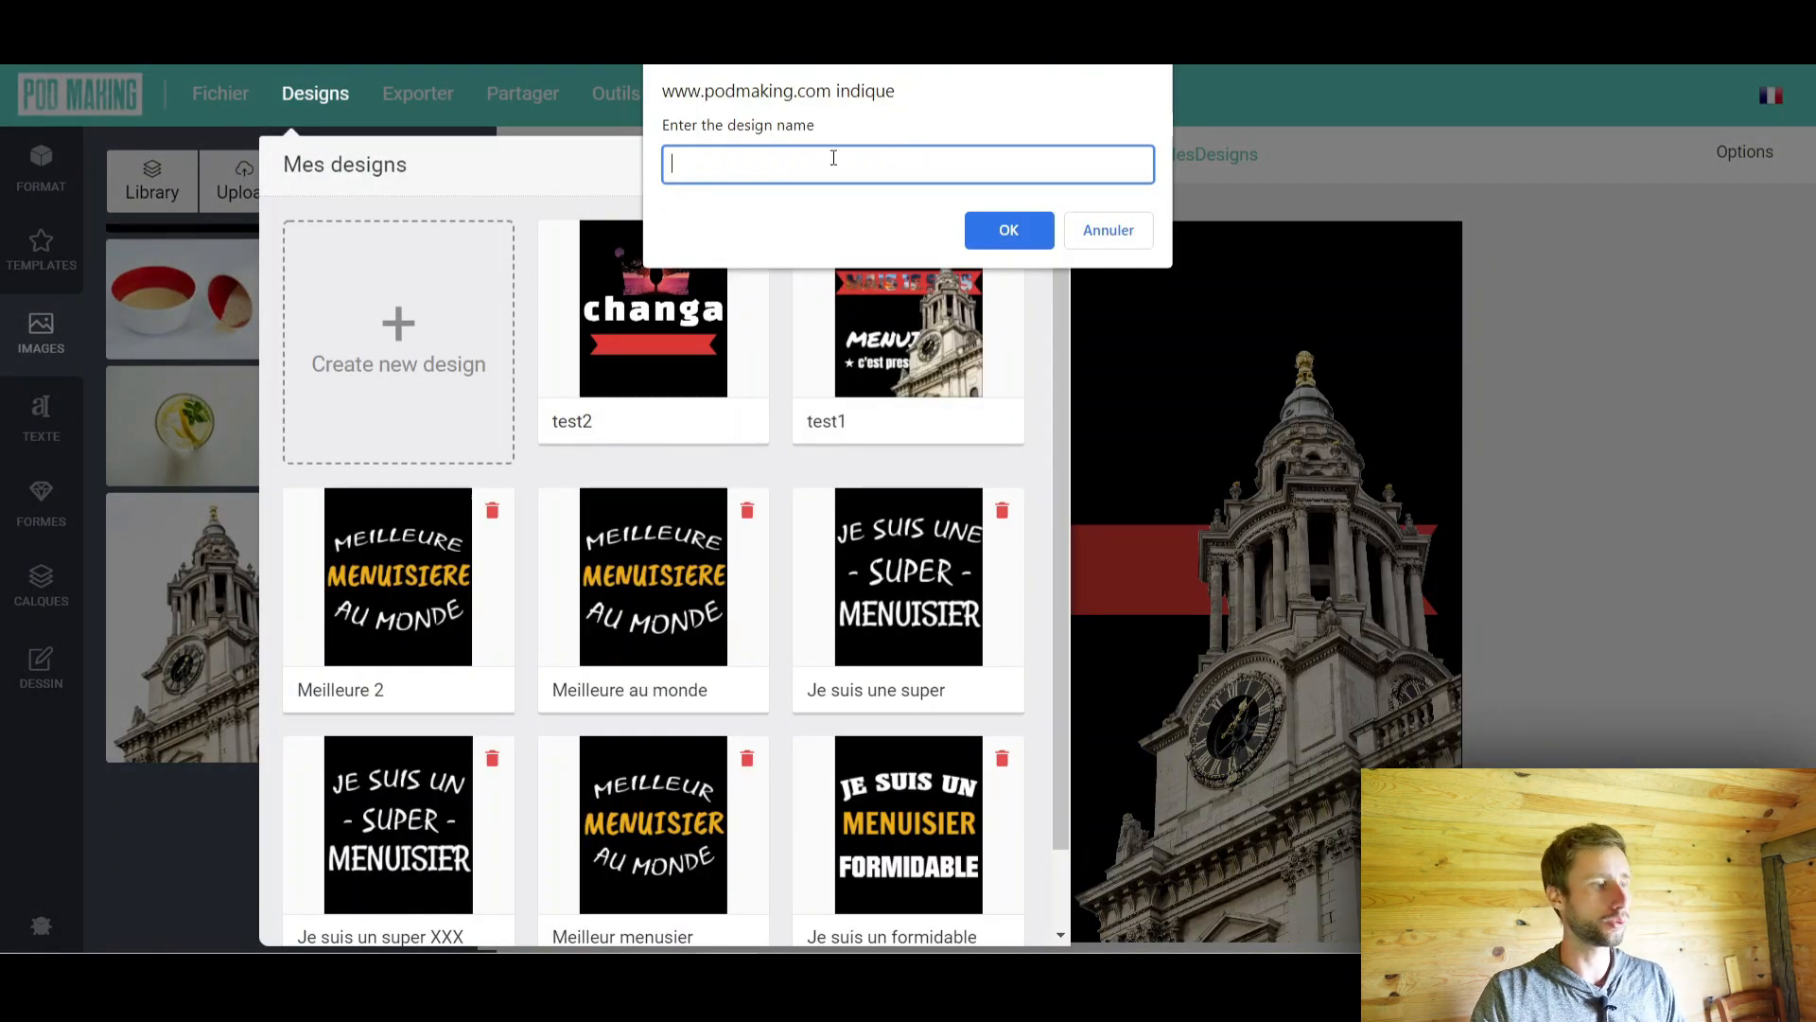
type("test")
type("3")
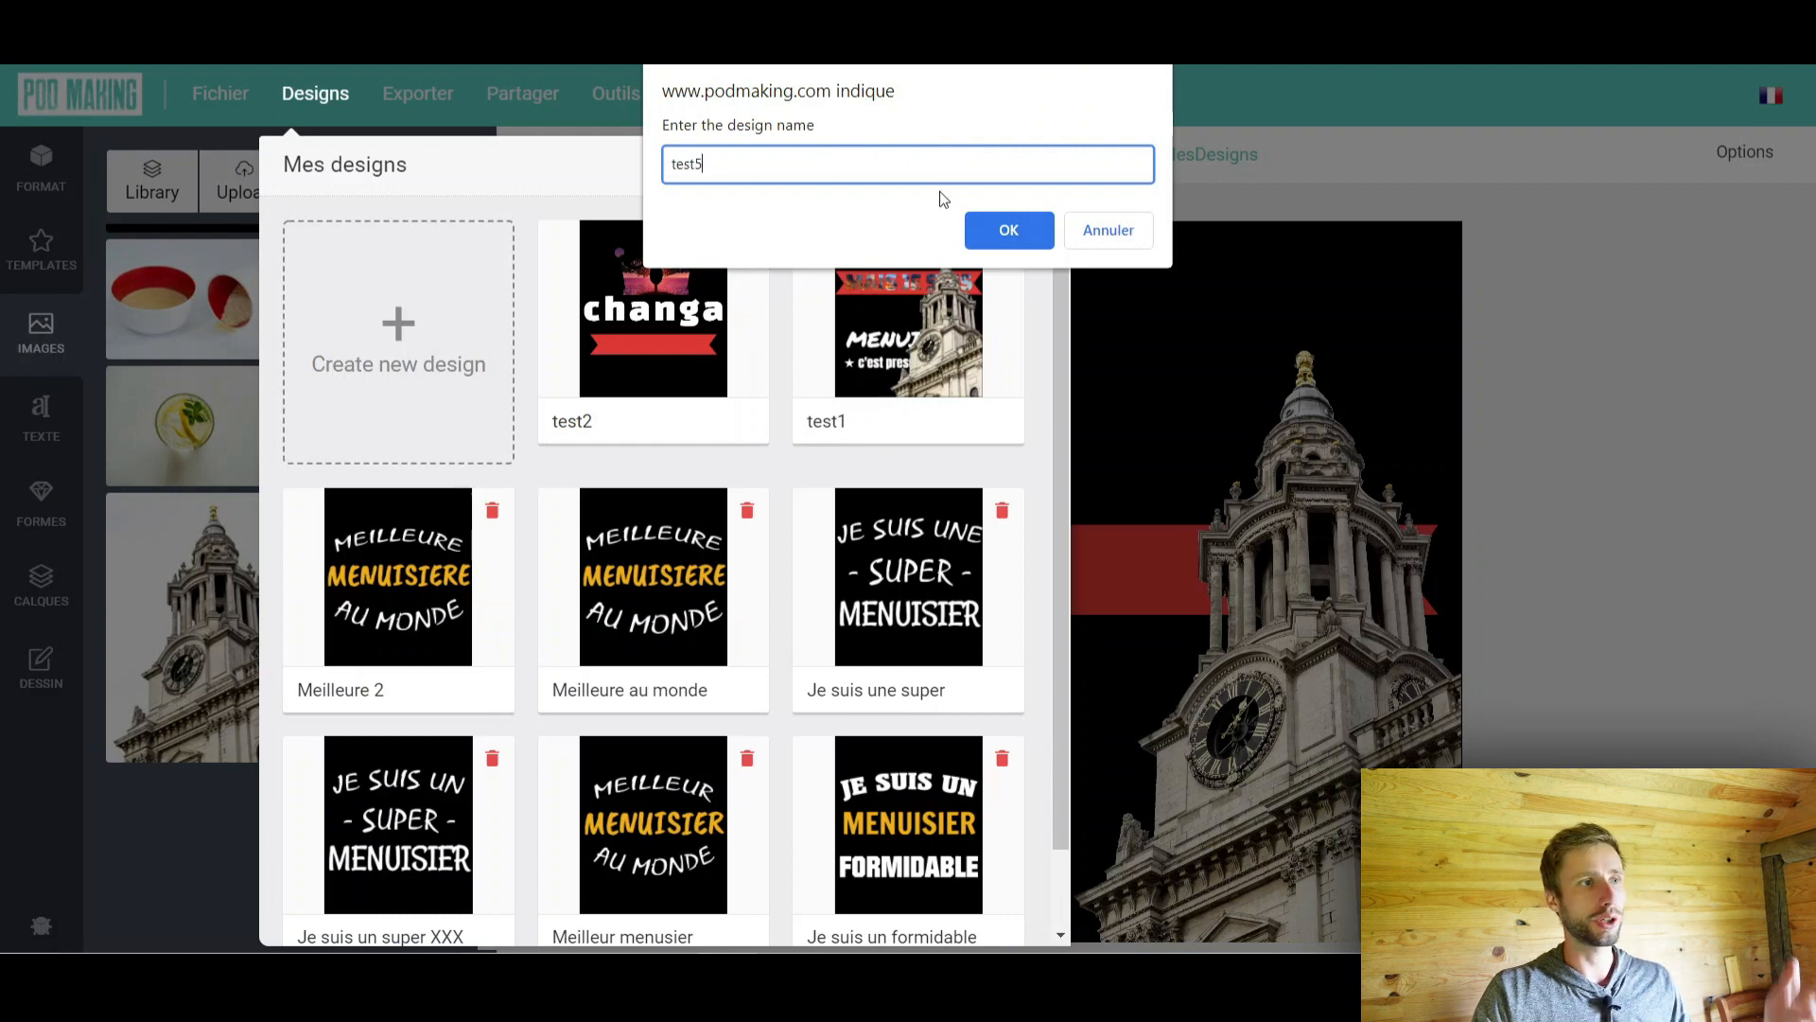
left_click(1023, 229)
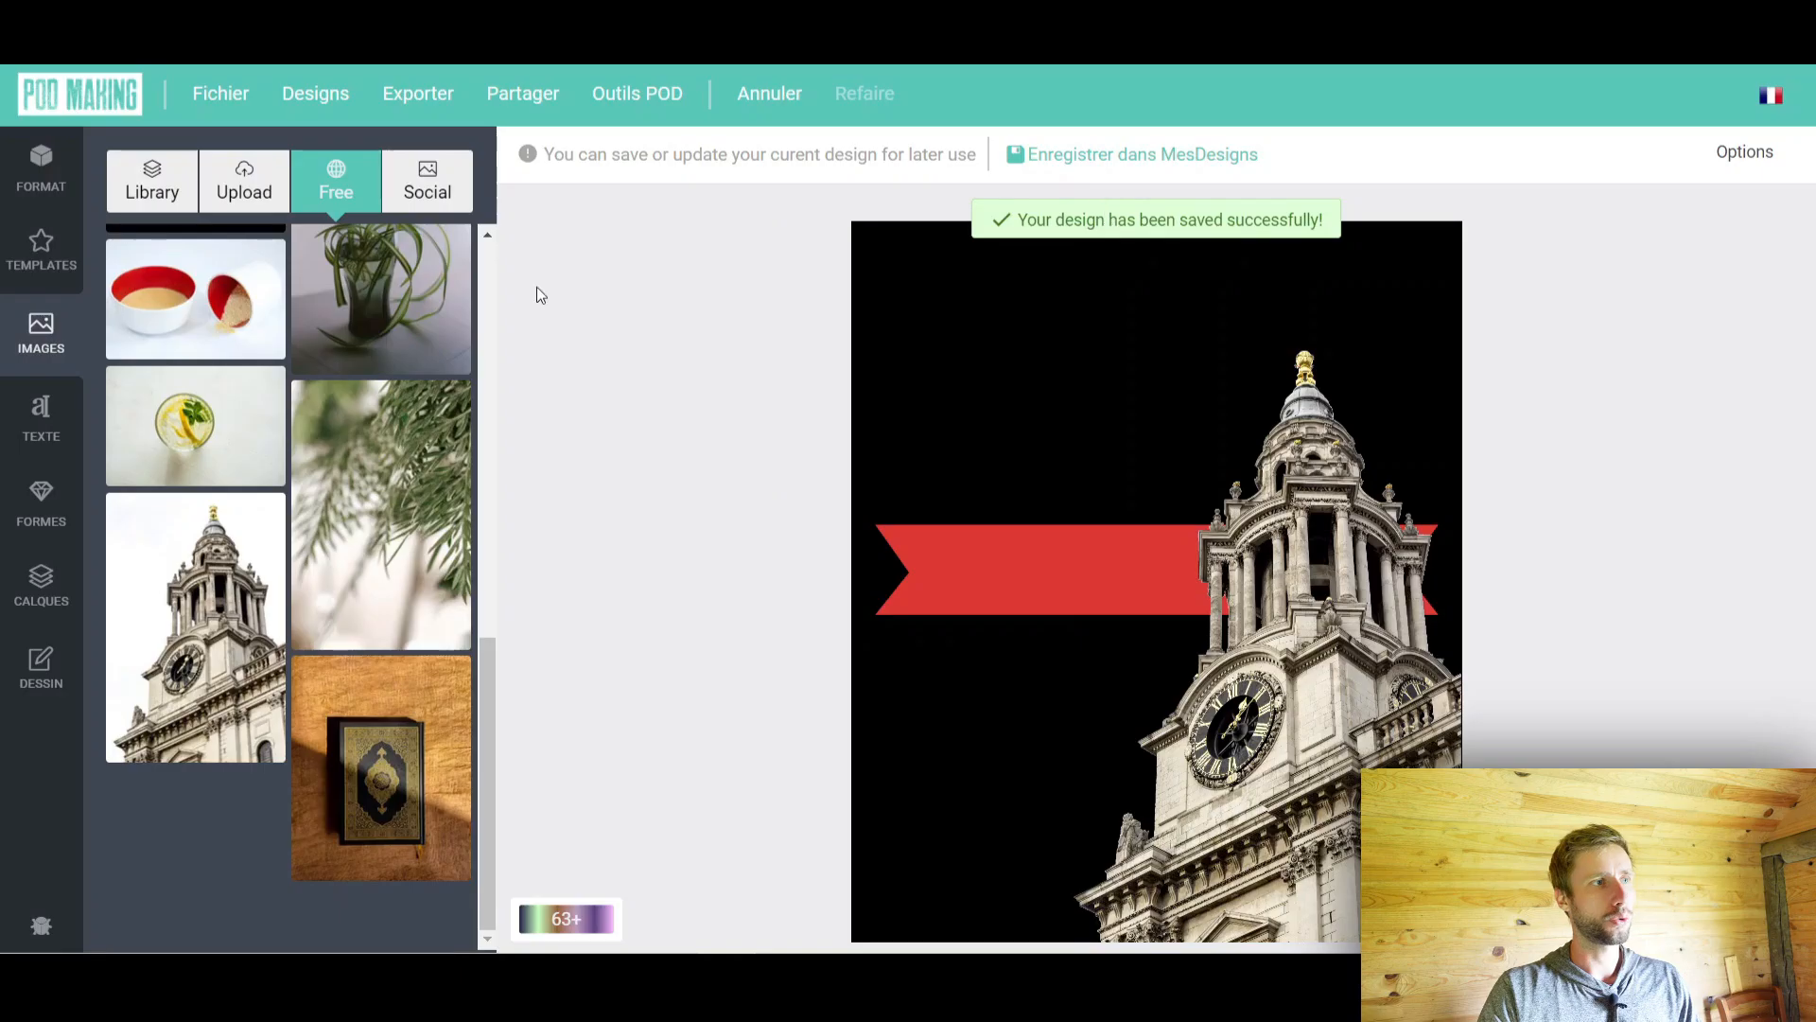
left_click(315, 94)
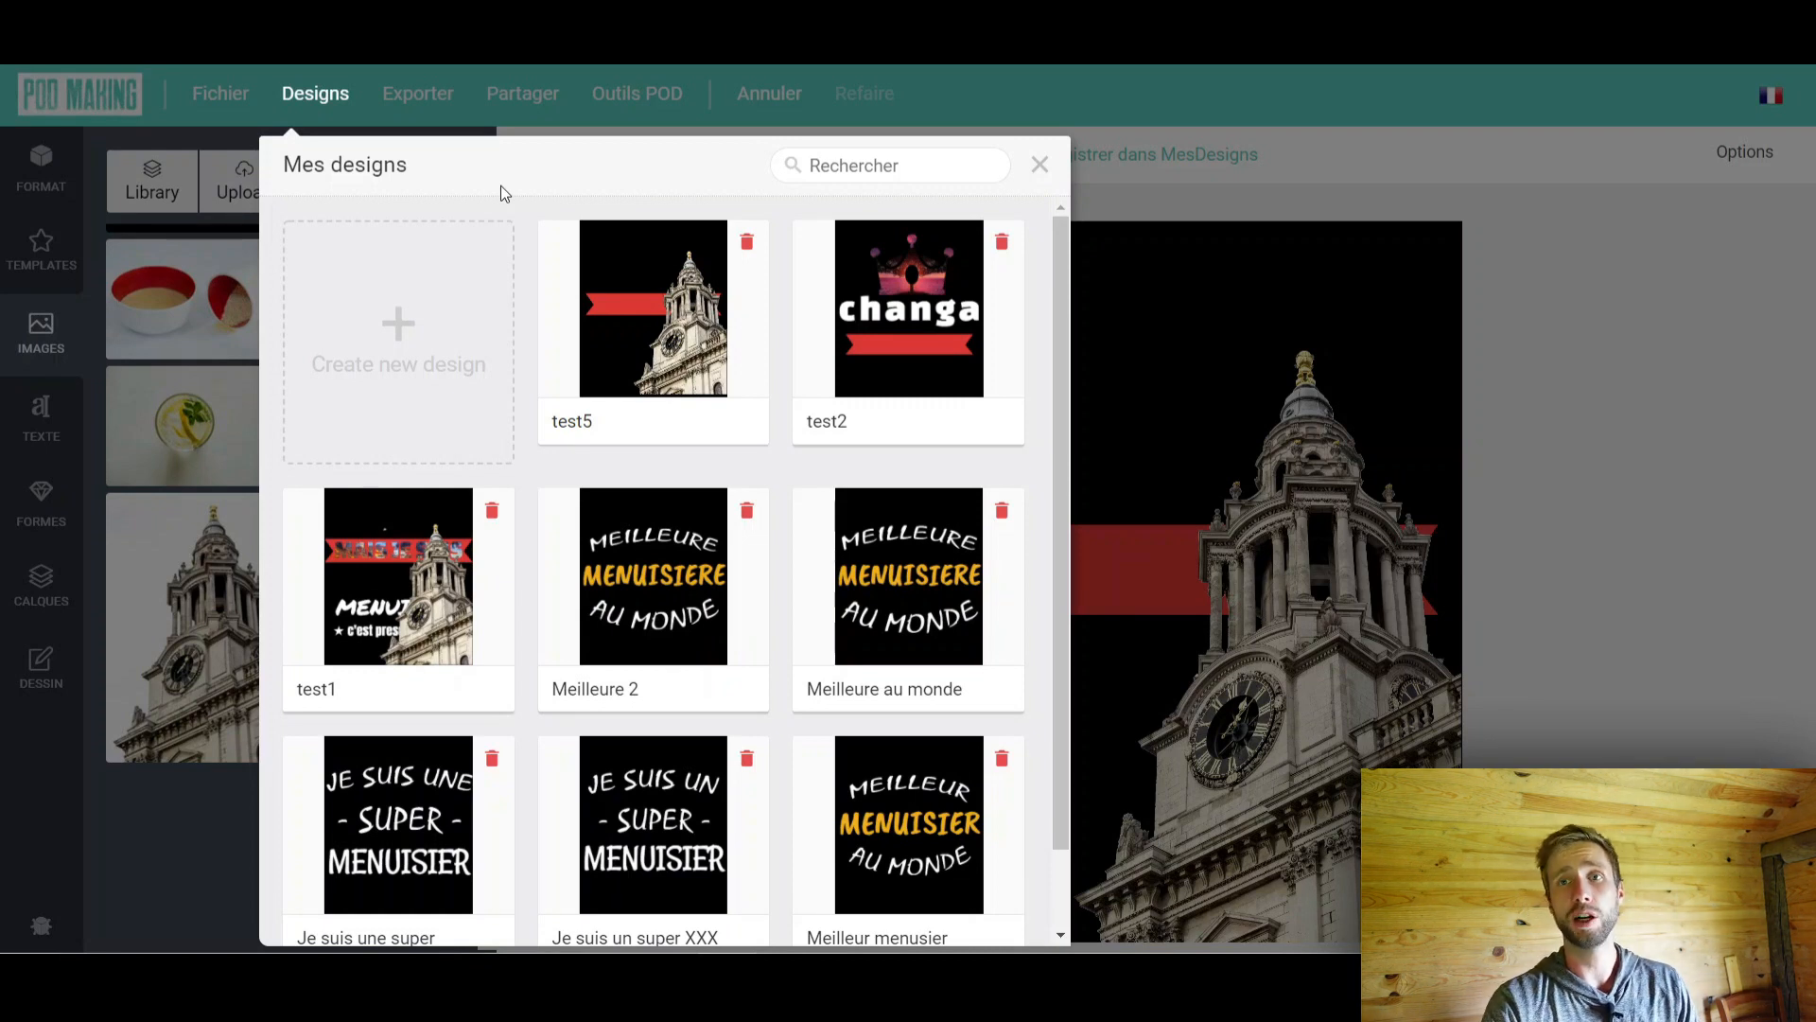
left_click(1353, 190)
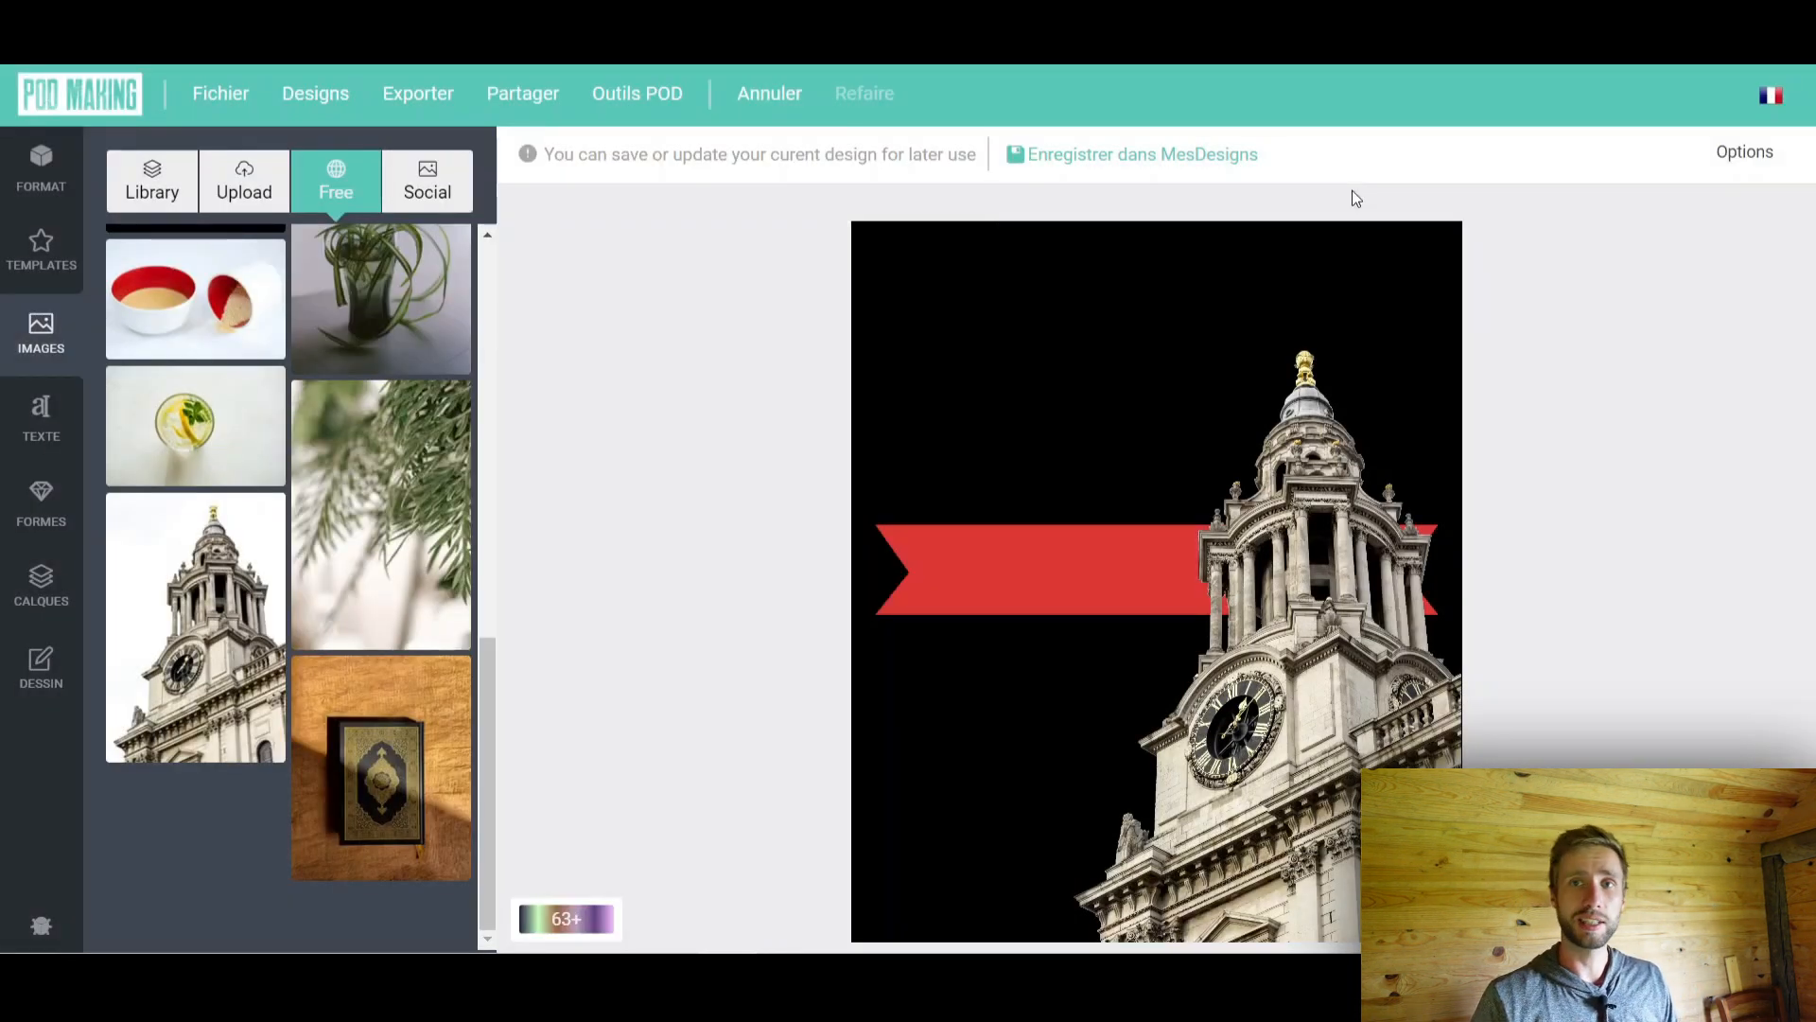
Create a share link for the current design with the title "testhfdhfdh"
left_click(521, 100)
left_click(442, 285)
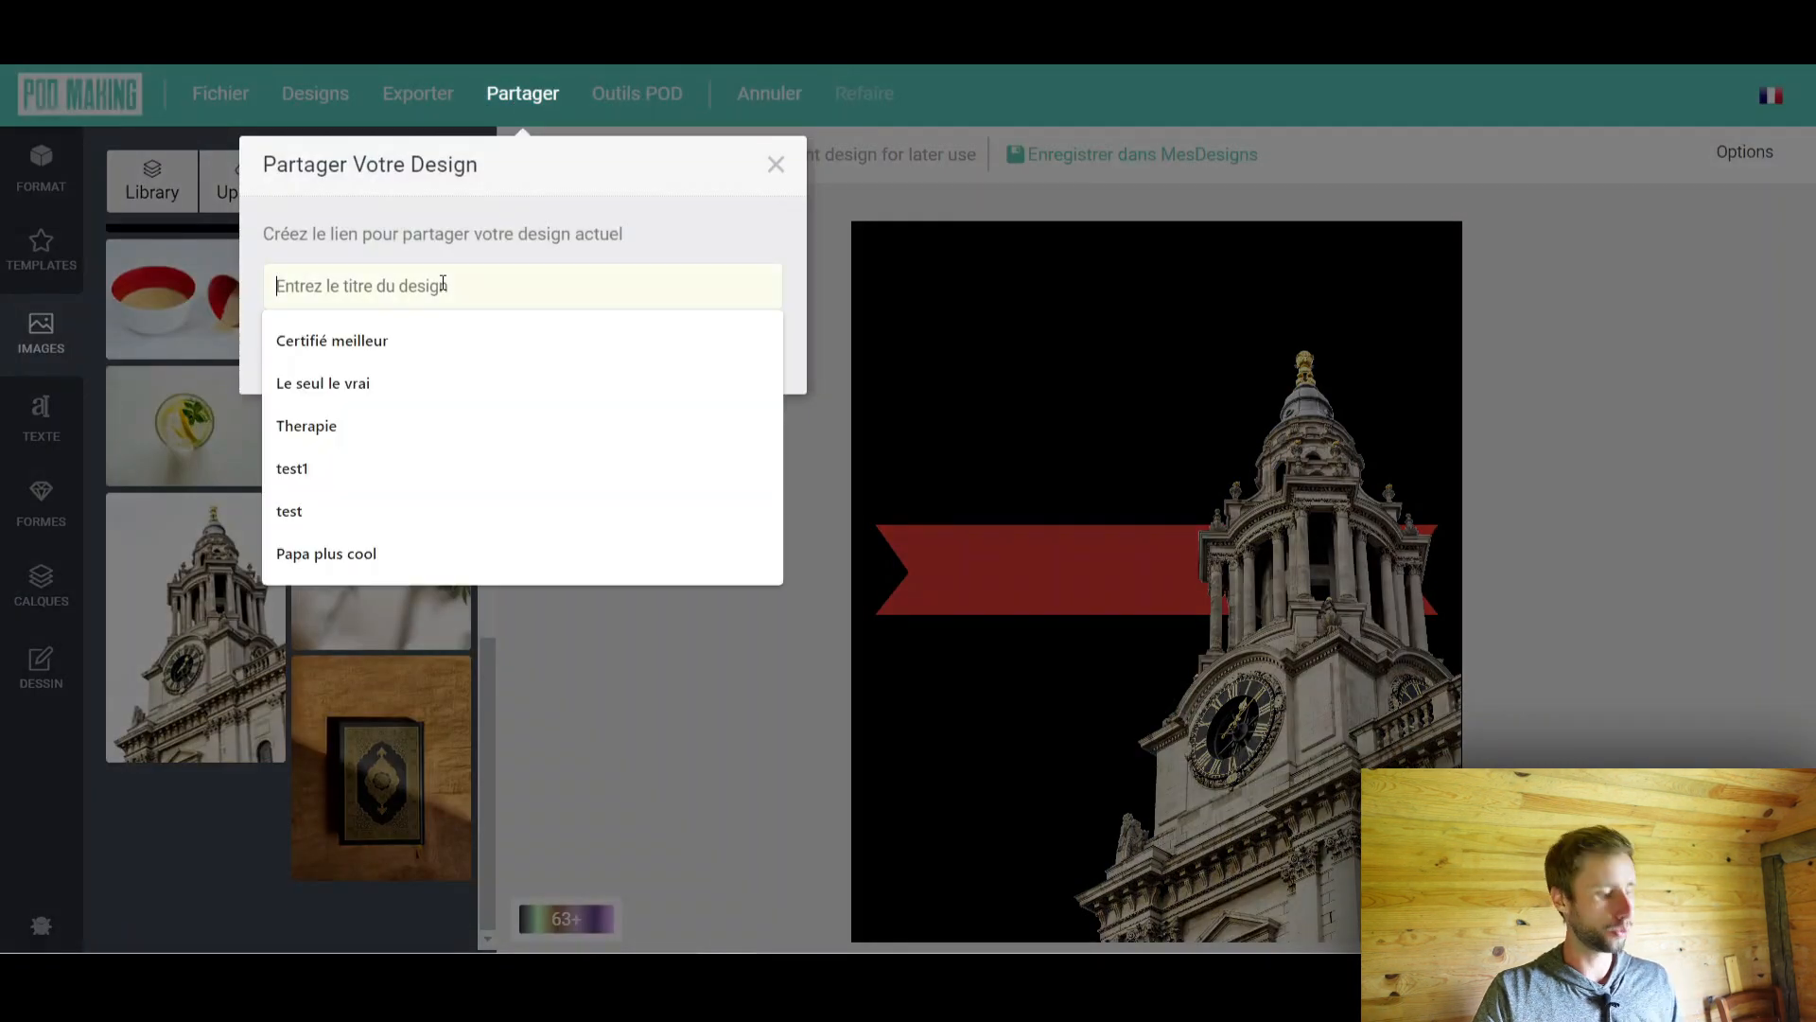
type("test")
left_click(629, 232)
left_click(526, 285)
type("hfdhfdh")
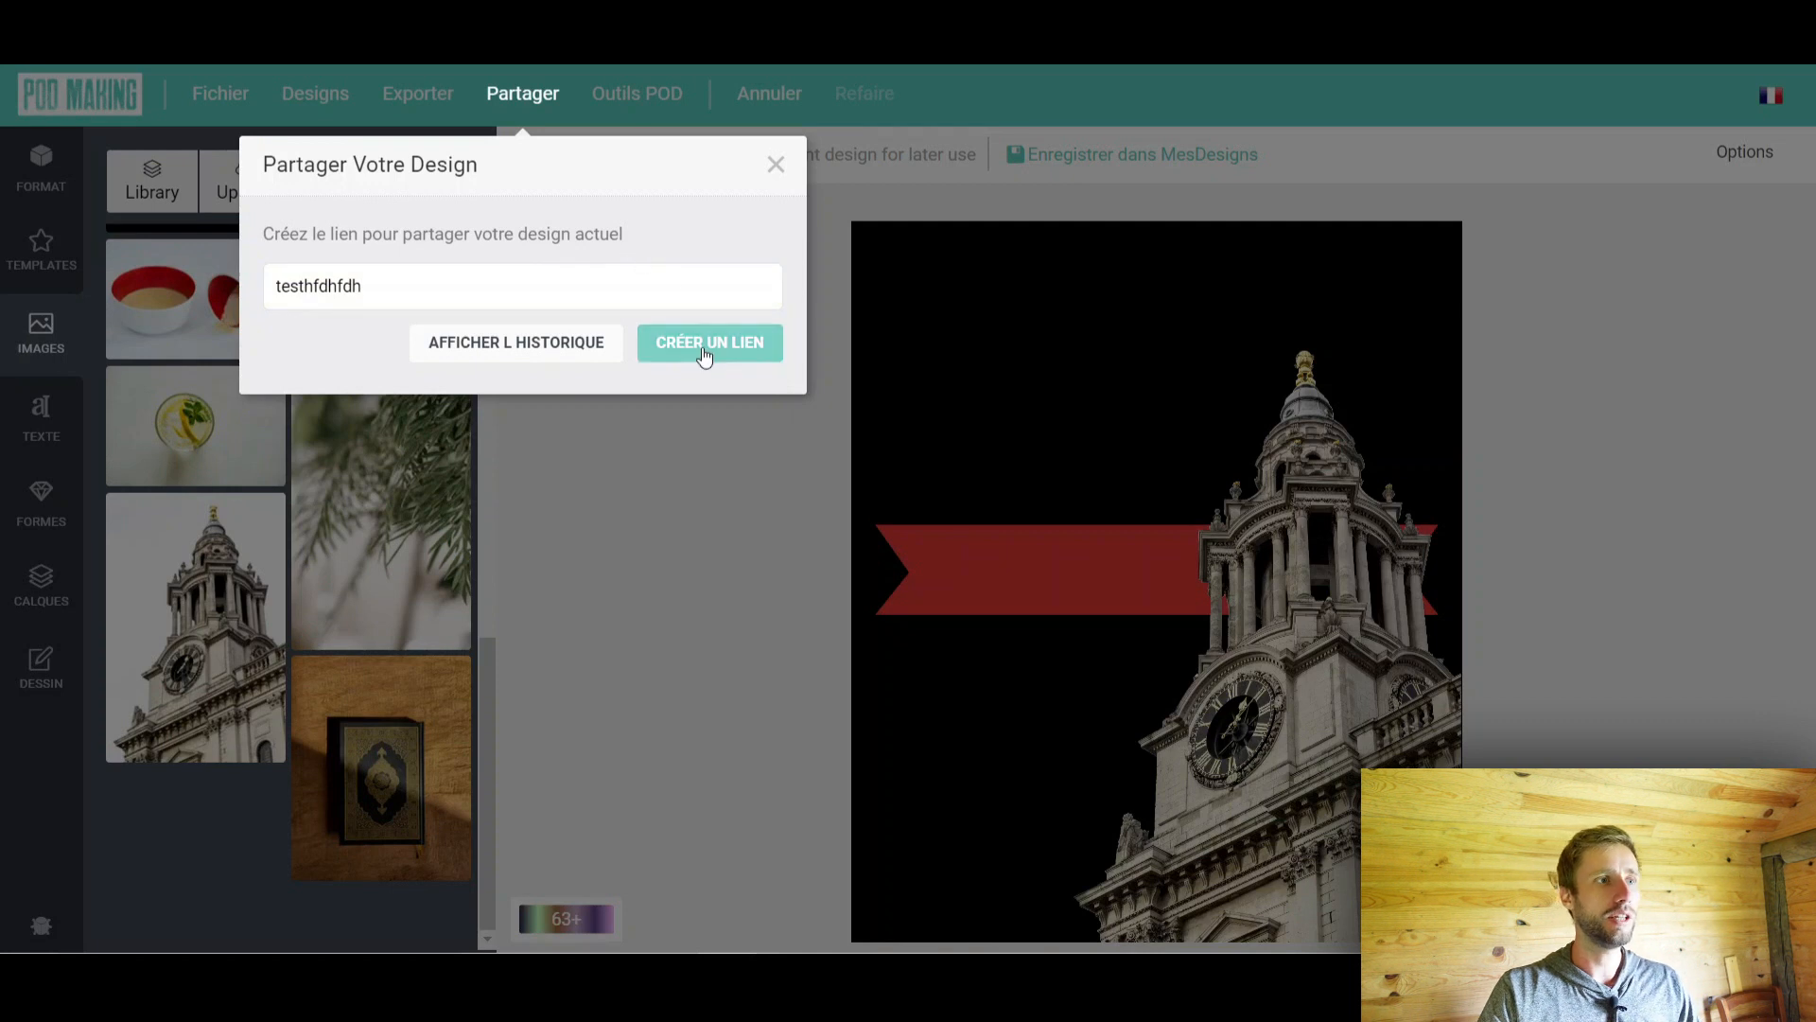
left_click(704, 348)
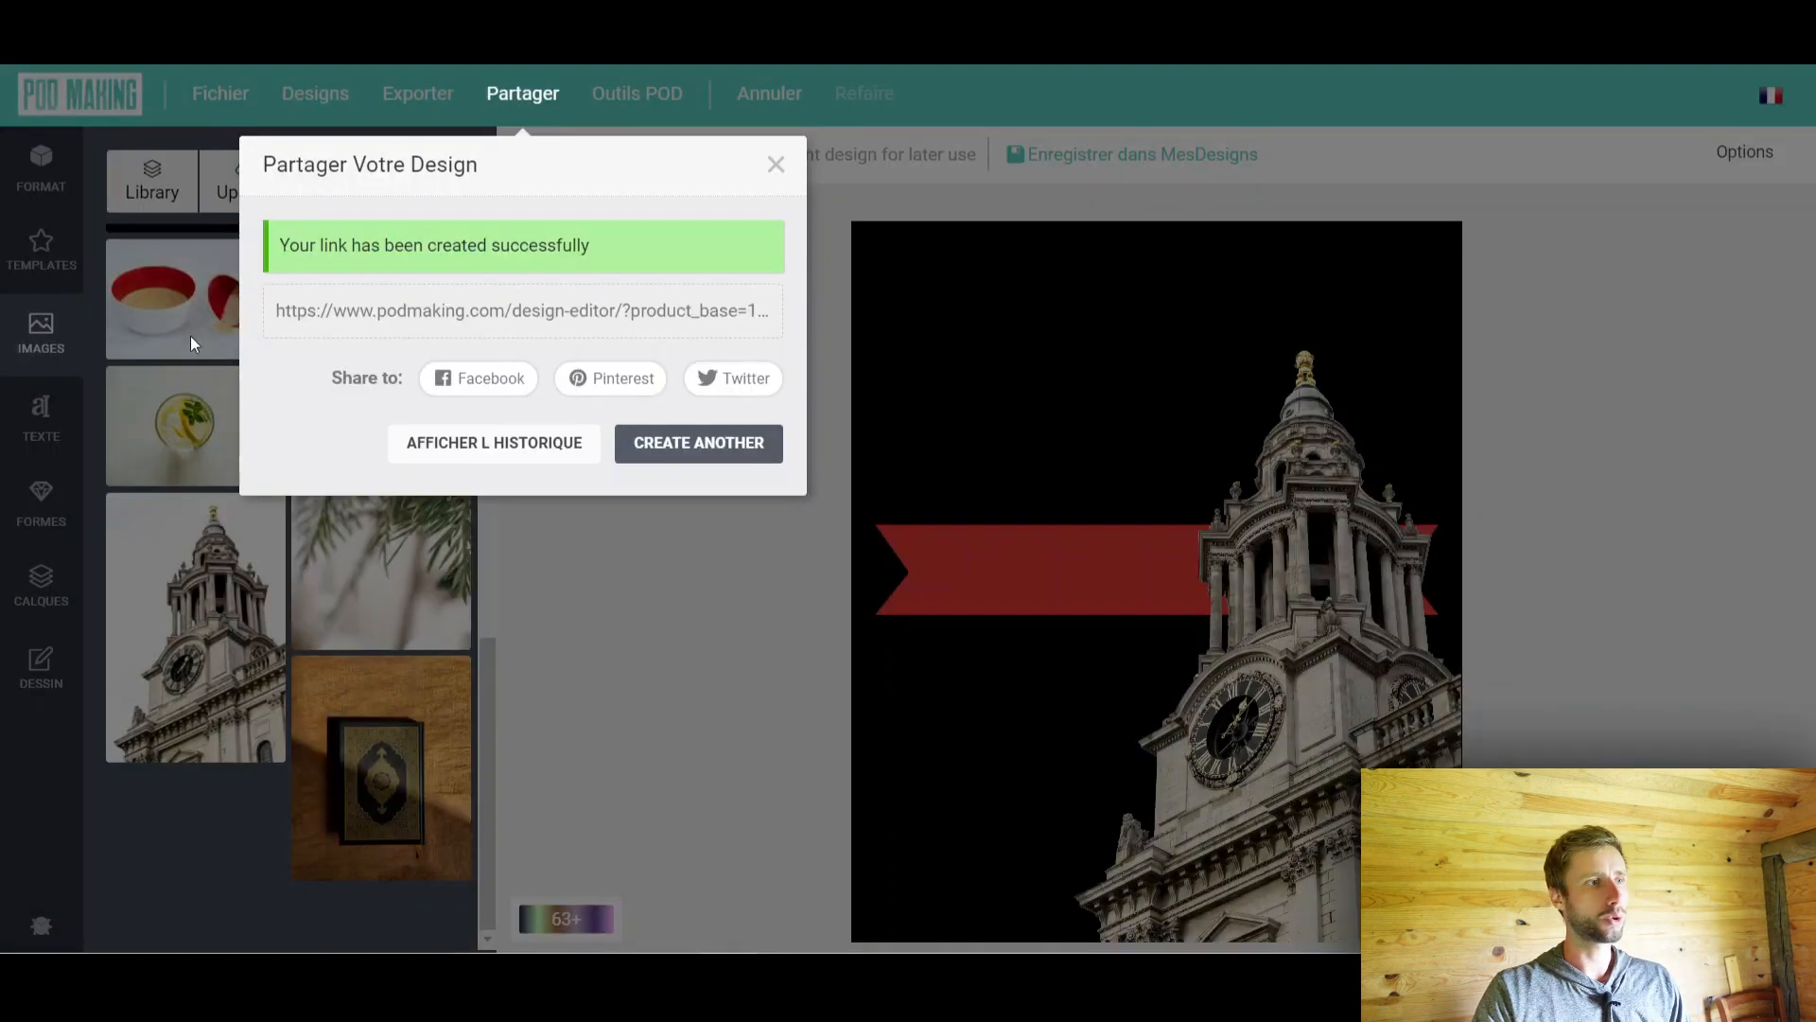
left_click(457, 306)
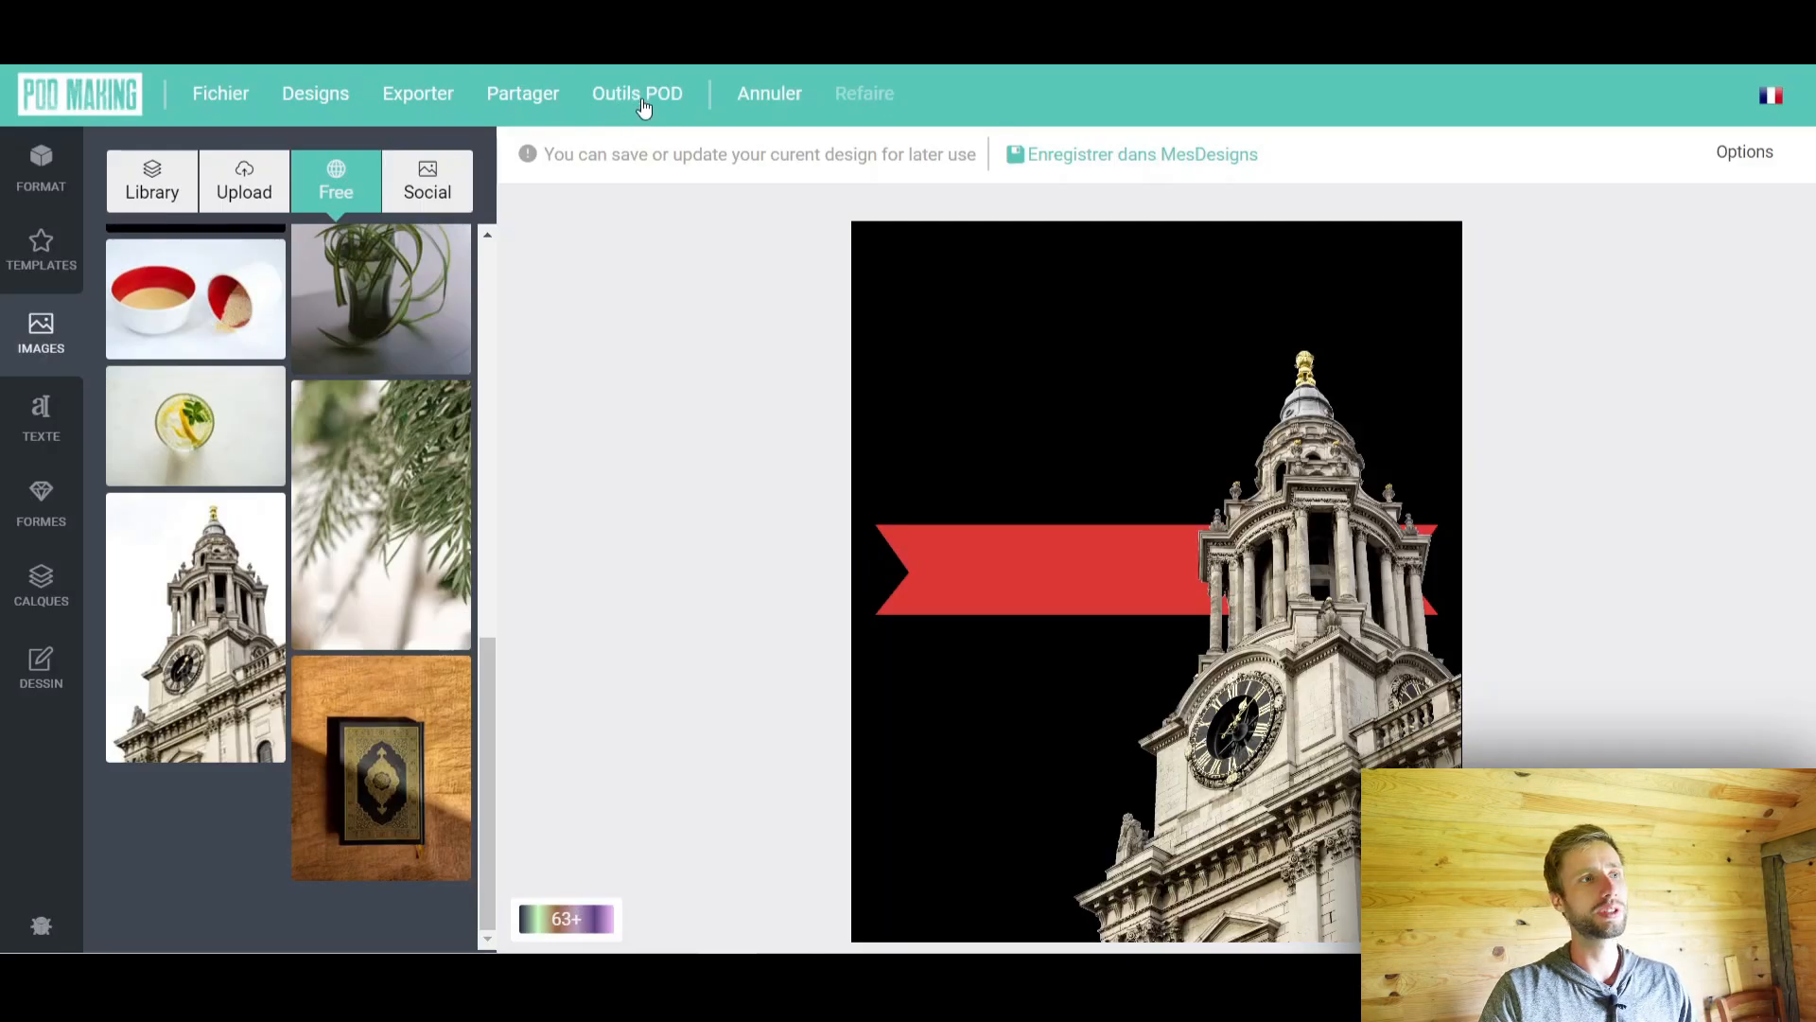
Examine the POD tools and the PNG export settings, switching background inclusion on and off again without downloading
left_click(631, 104)
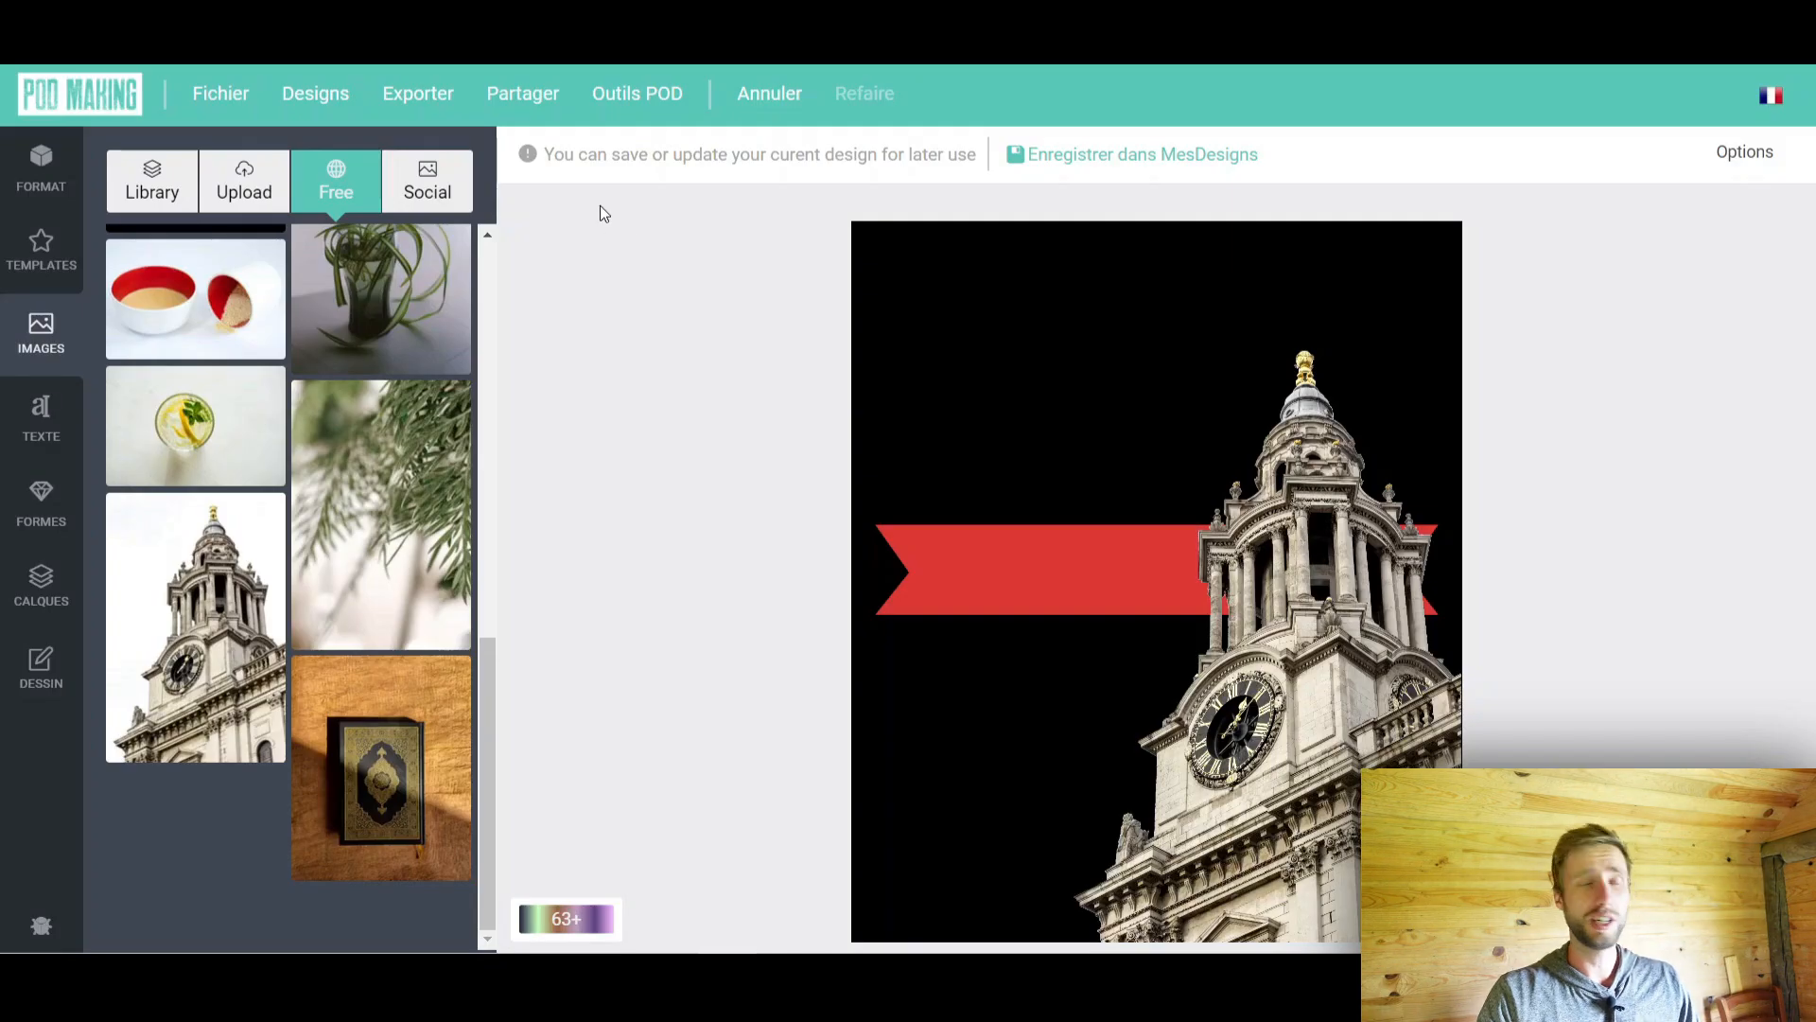
left_click(427, 106)
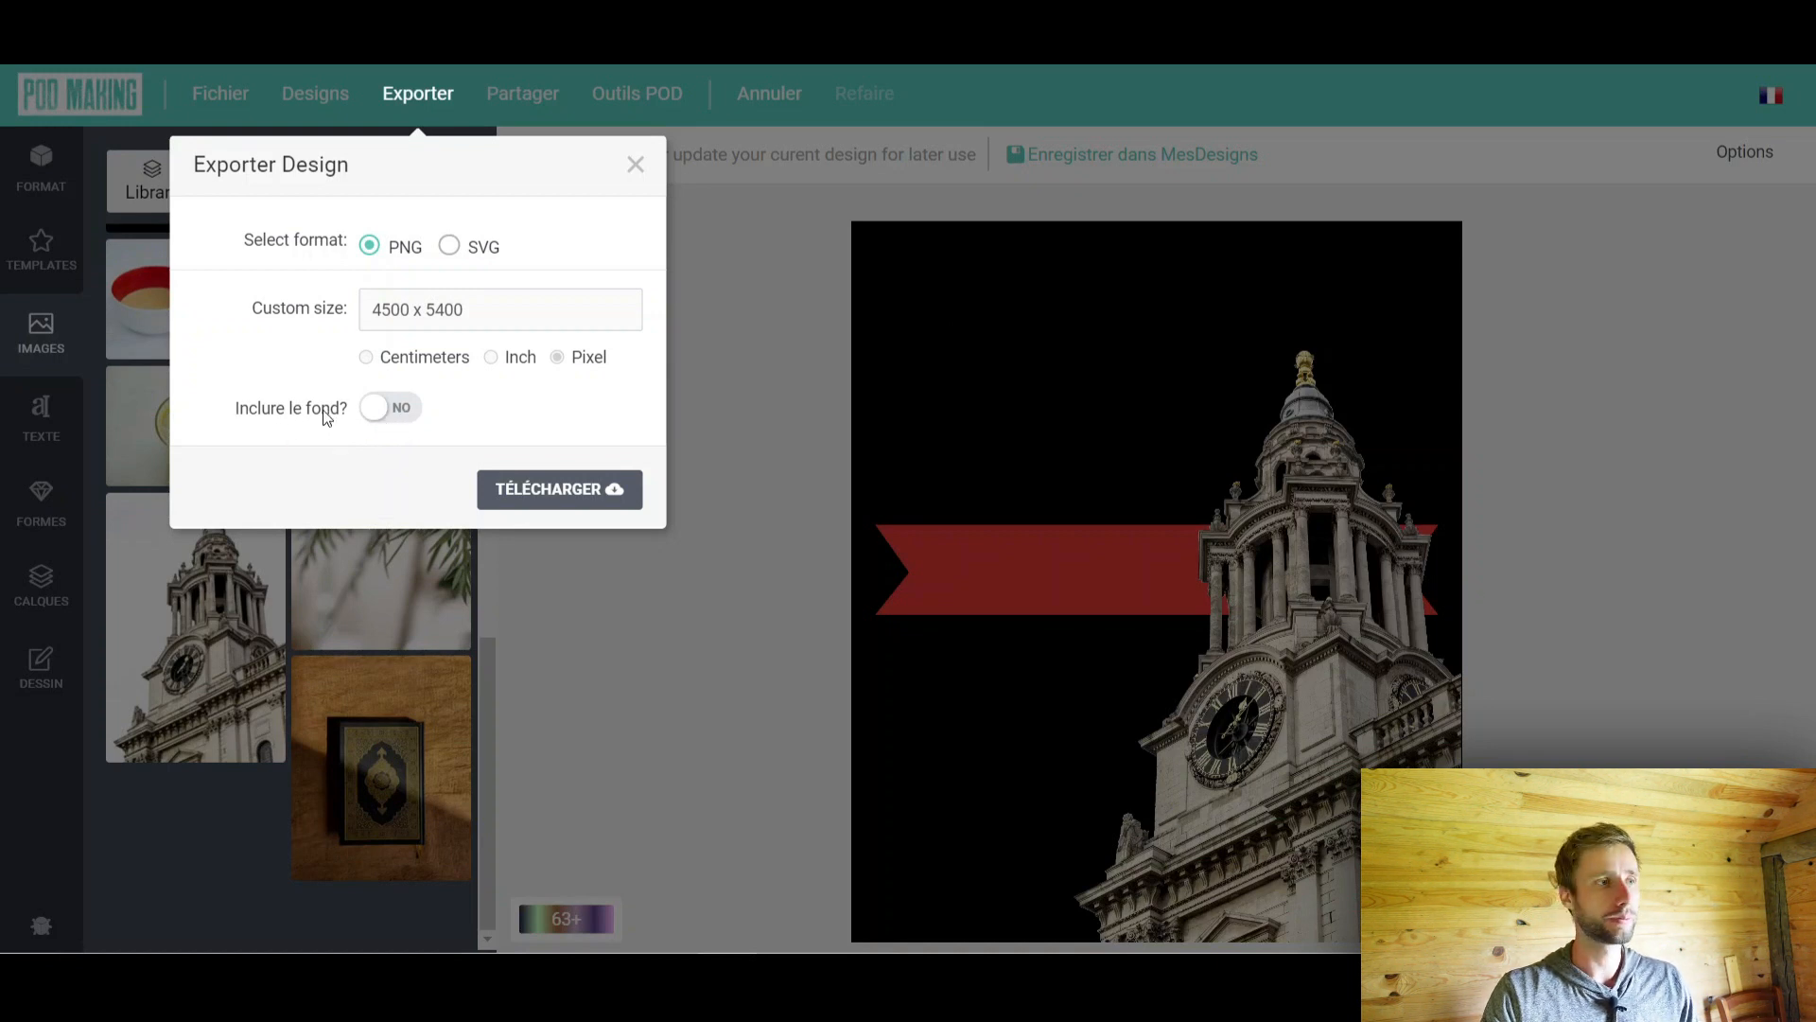
left_click(390, 414)
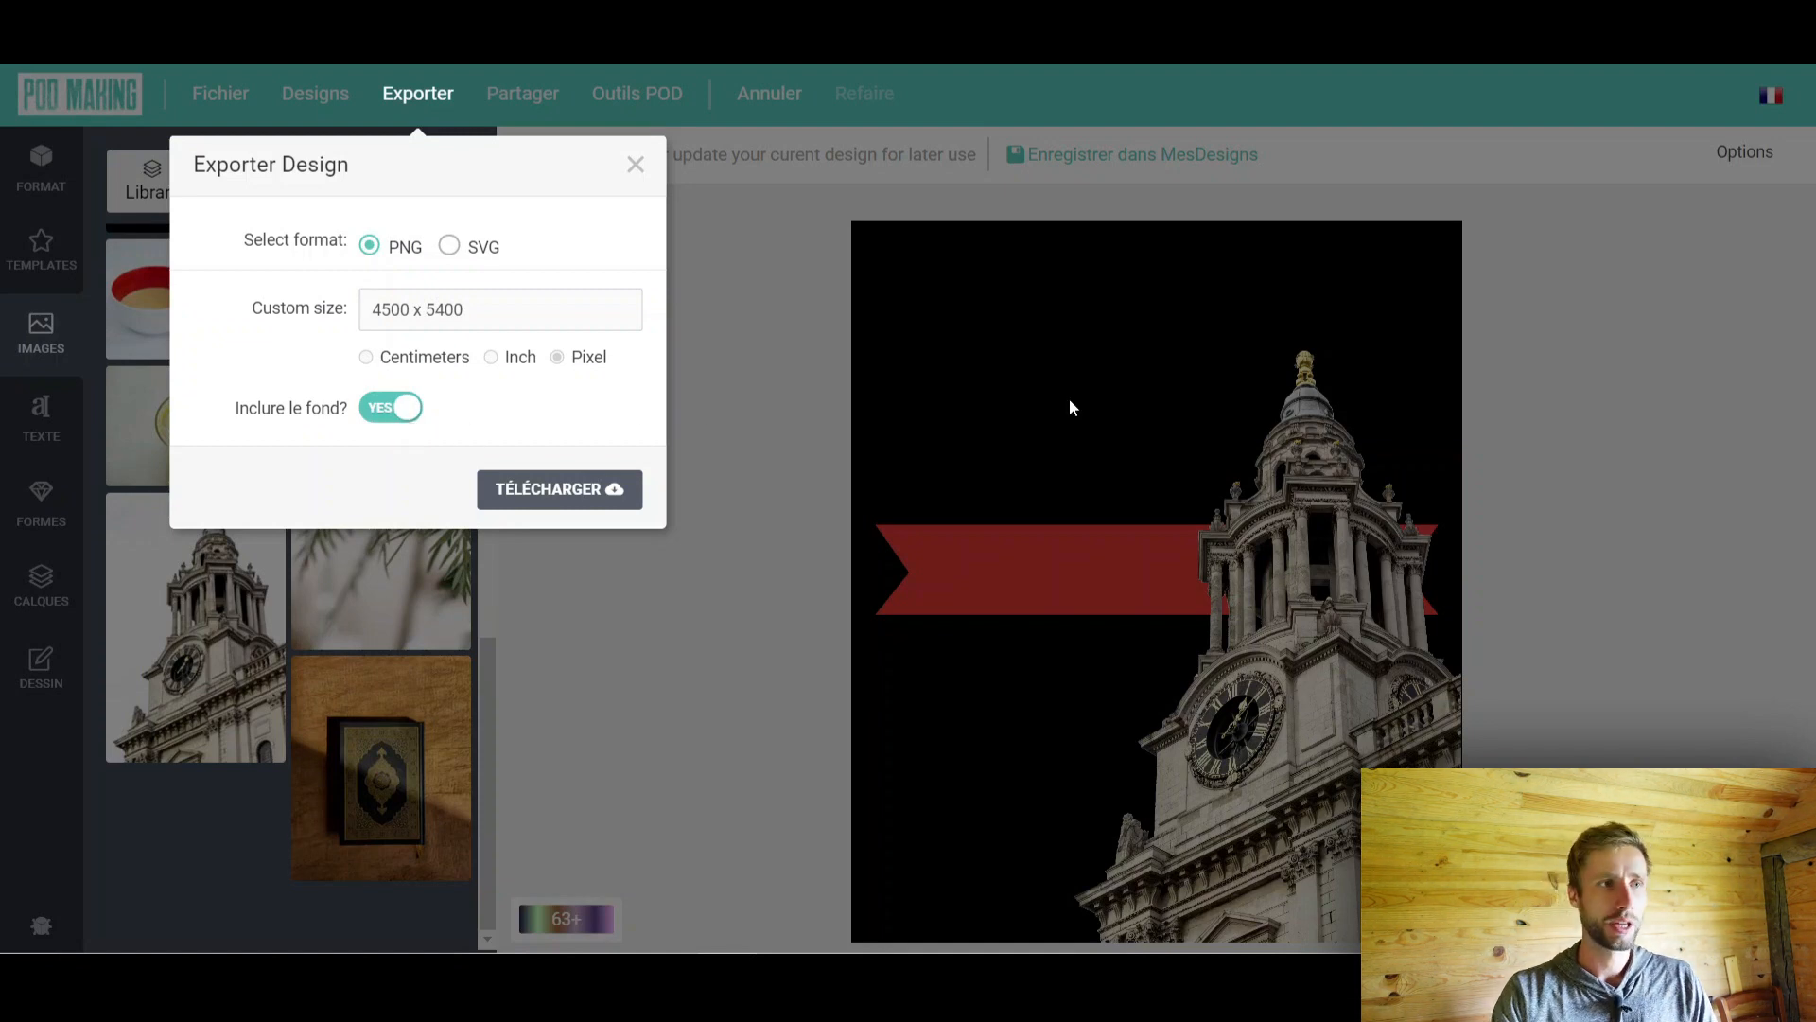
left_click(407, 415)
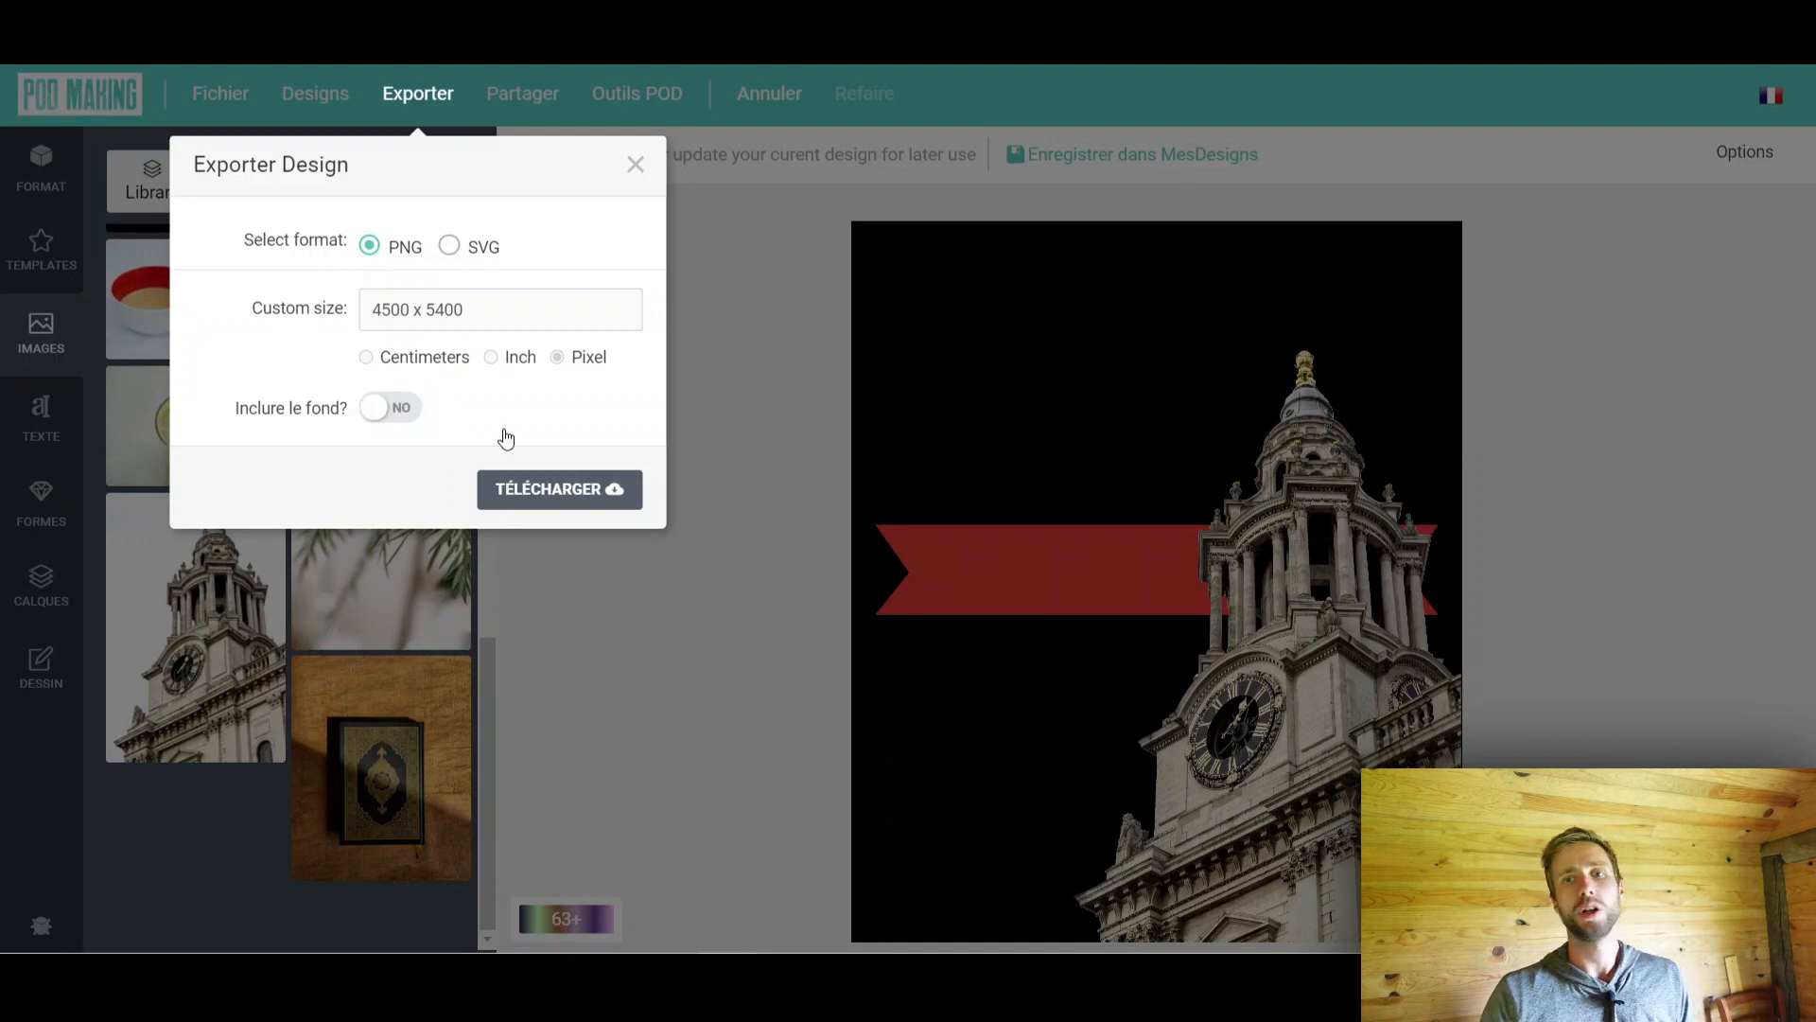
left_click(666, 368)
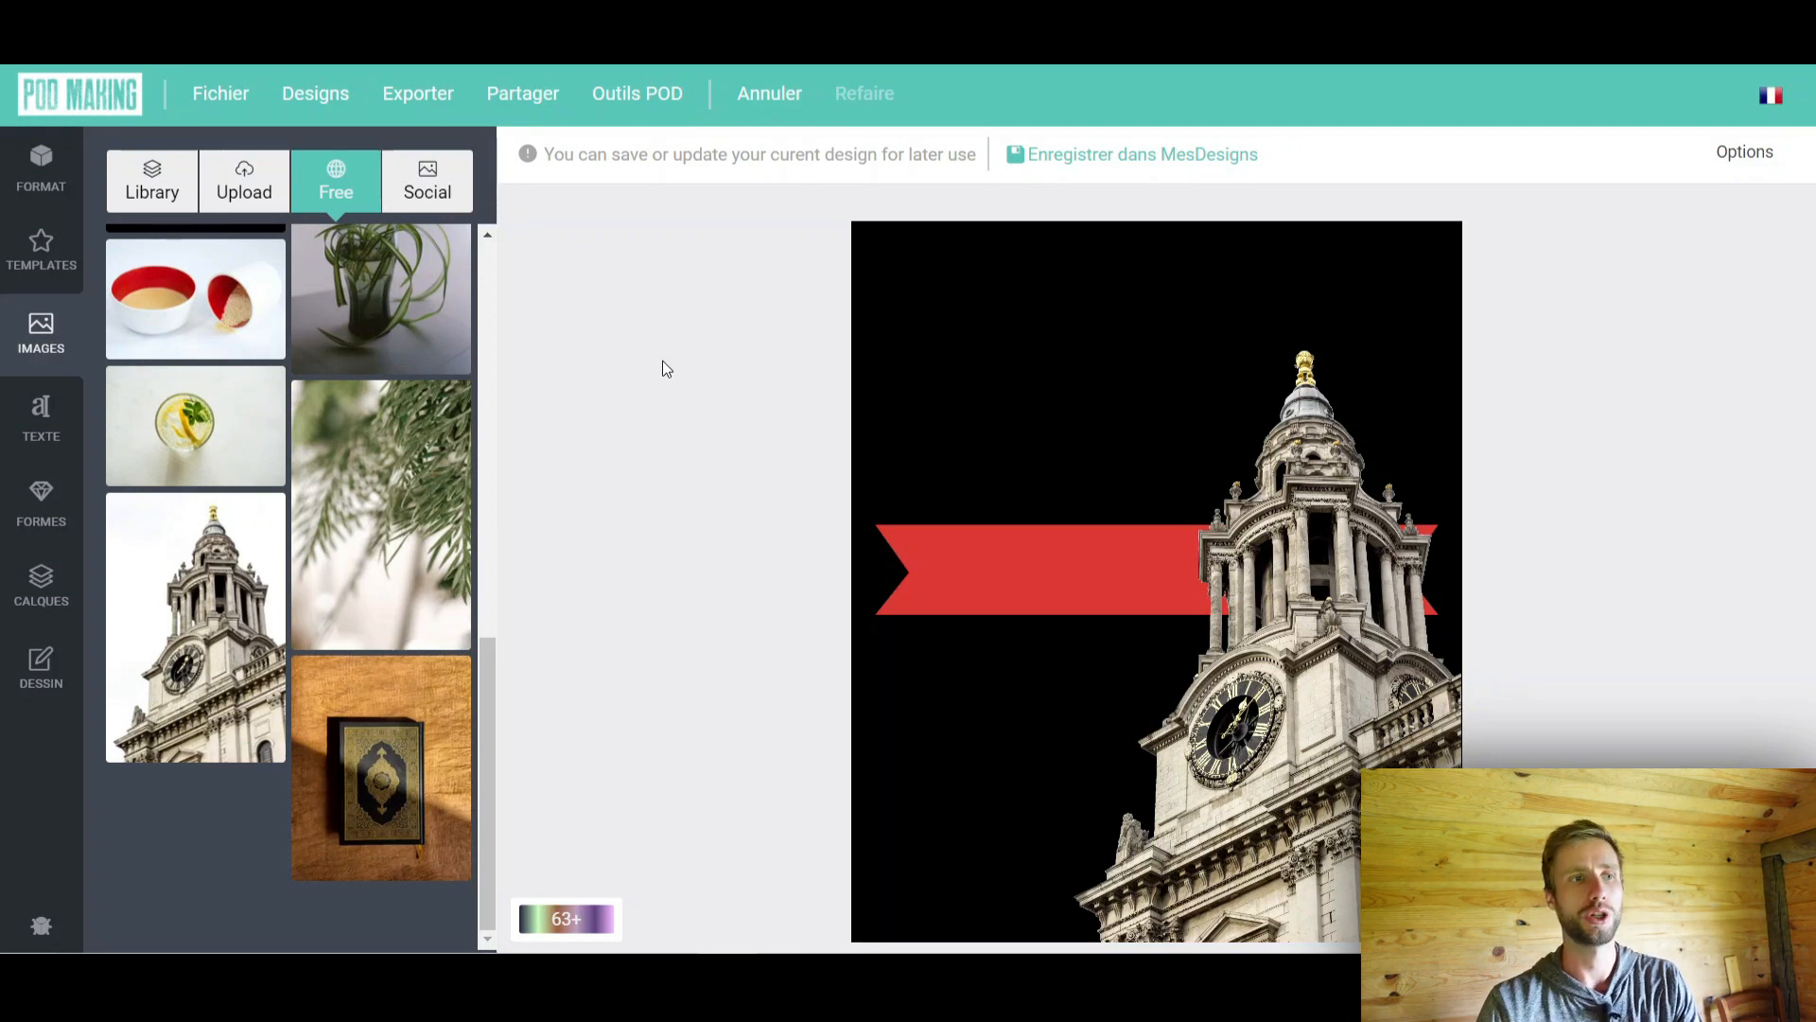
Load the "J'peux pas J'ai Chasse" template and delete its two "delet background" layers
left_click(41, 247)
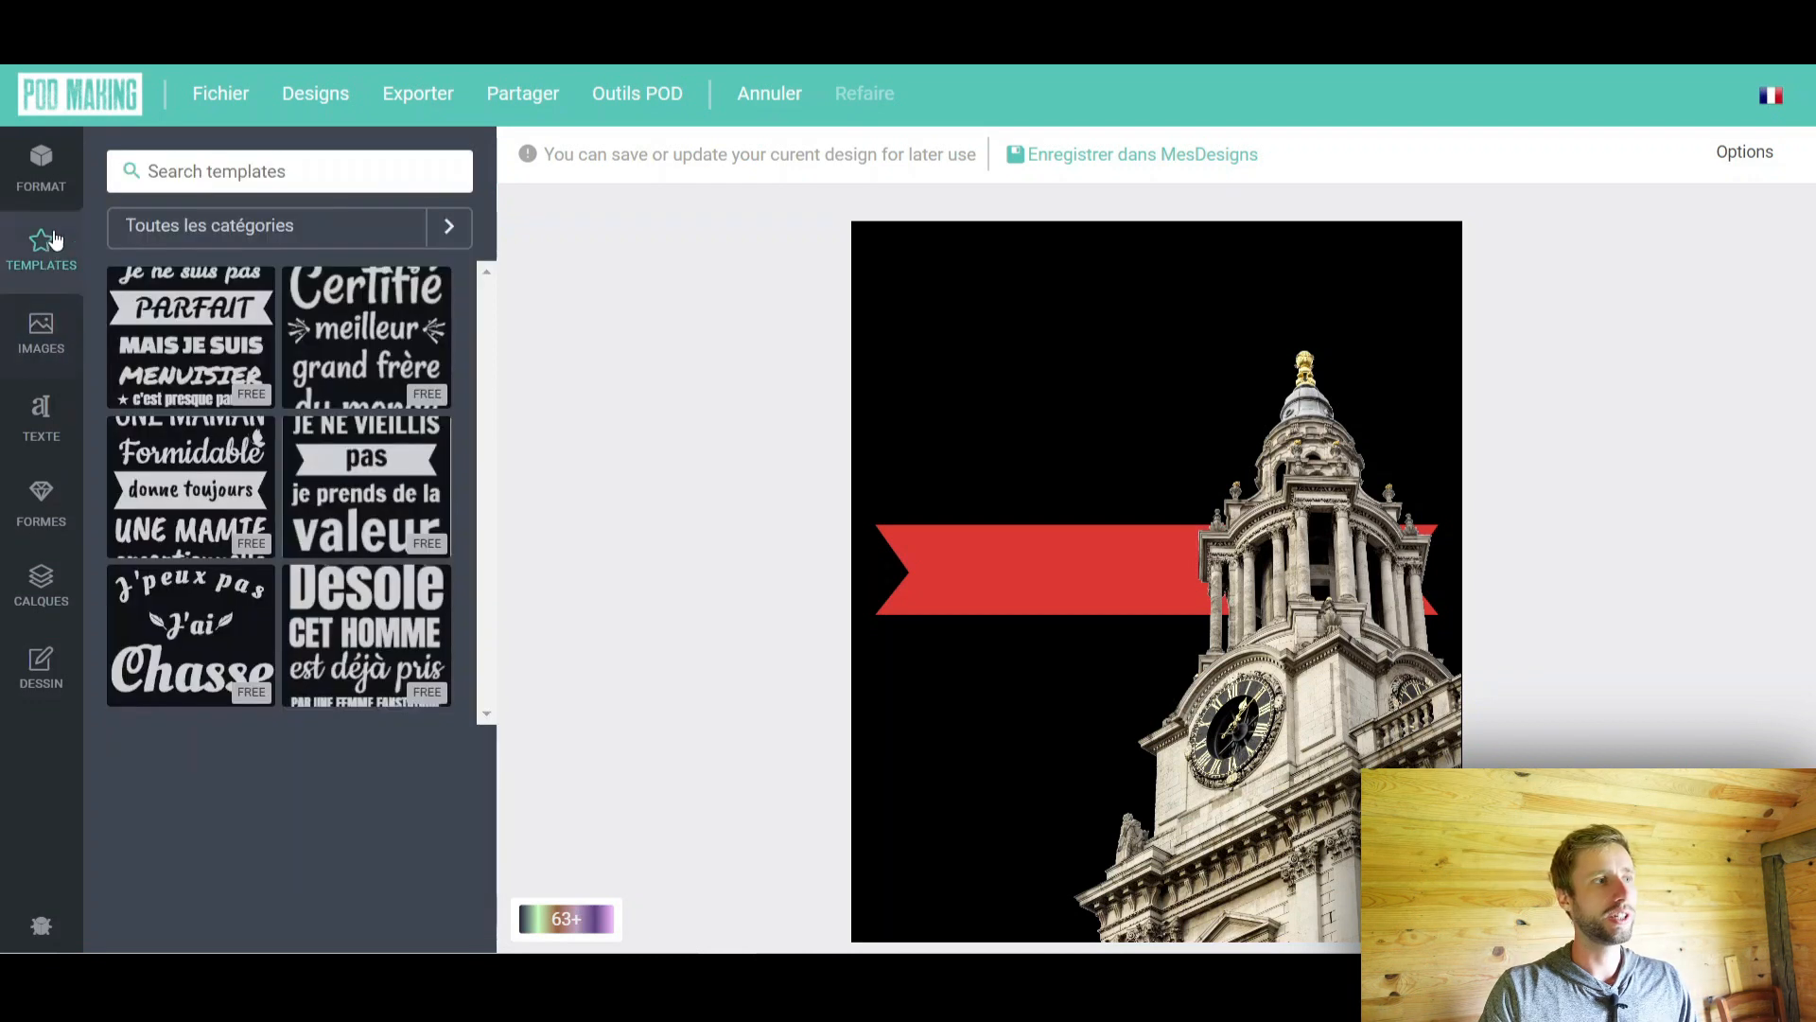
left_click(177, 636)
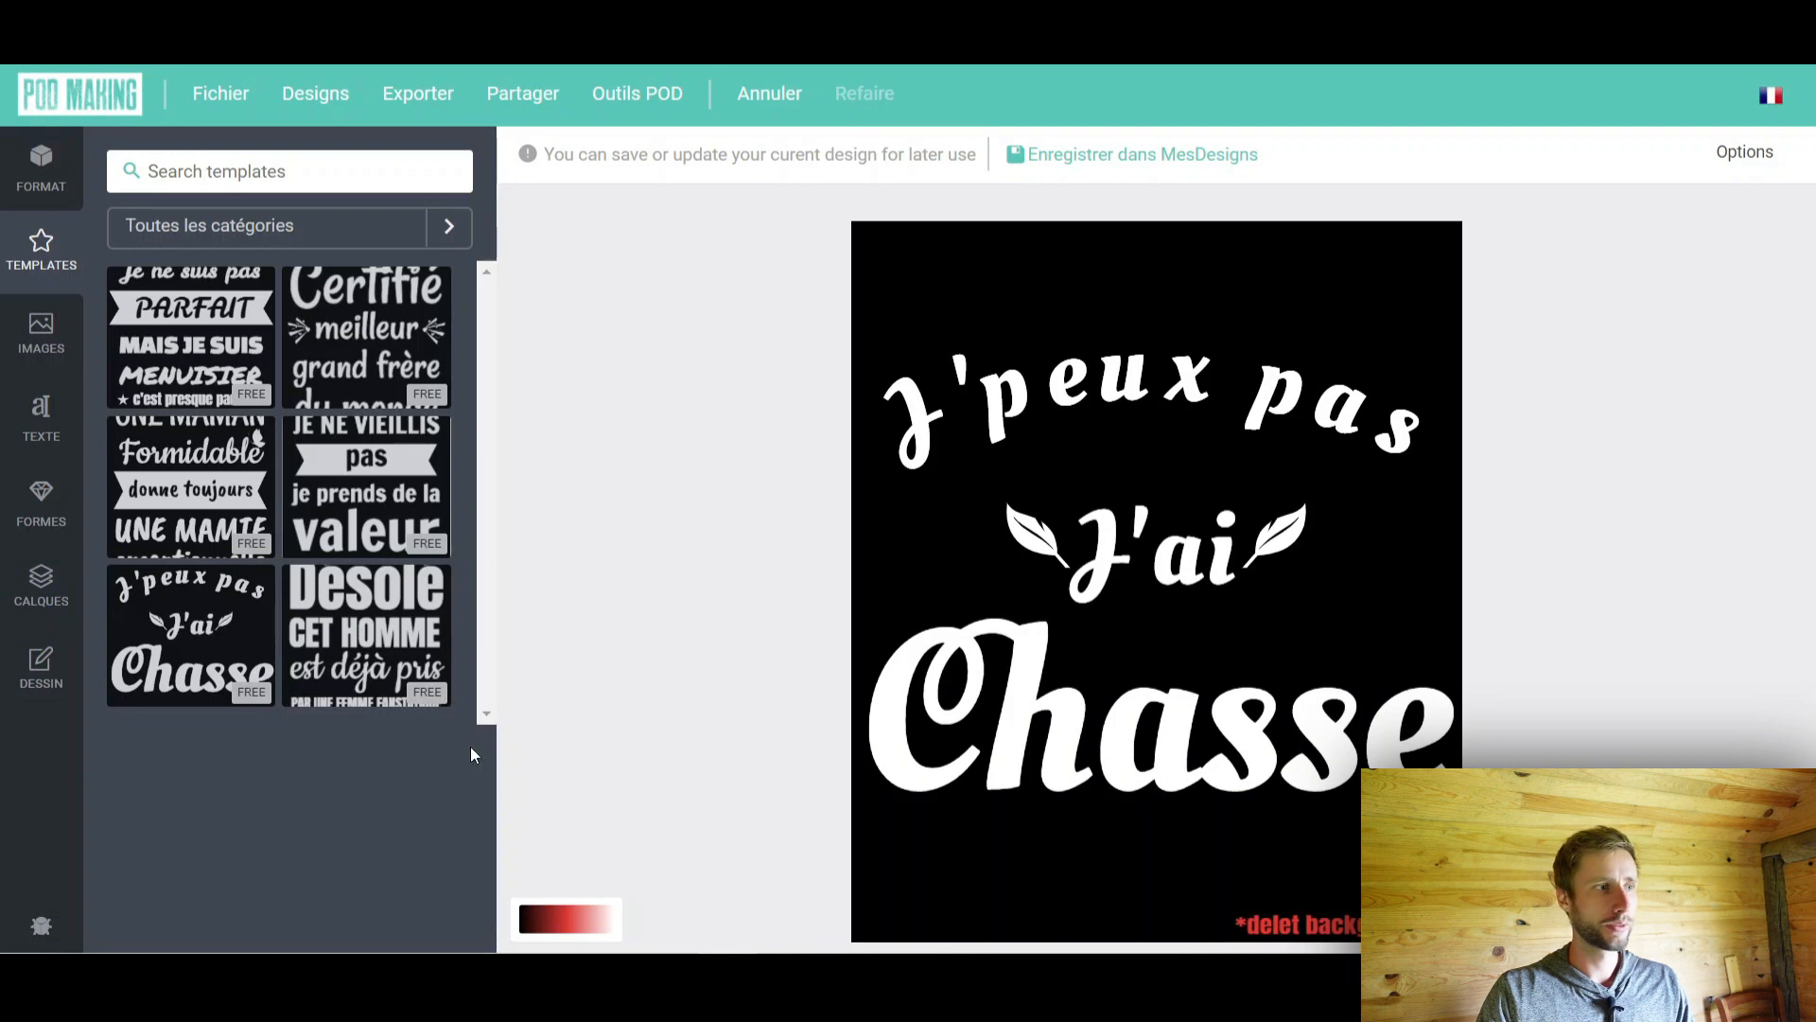
left_click(40, 585)
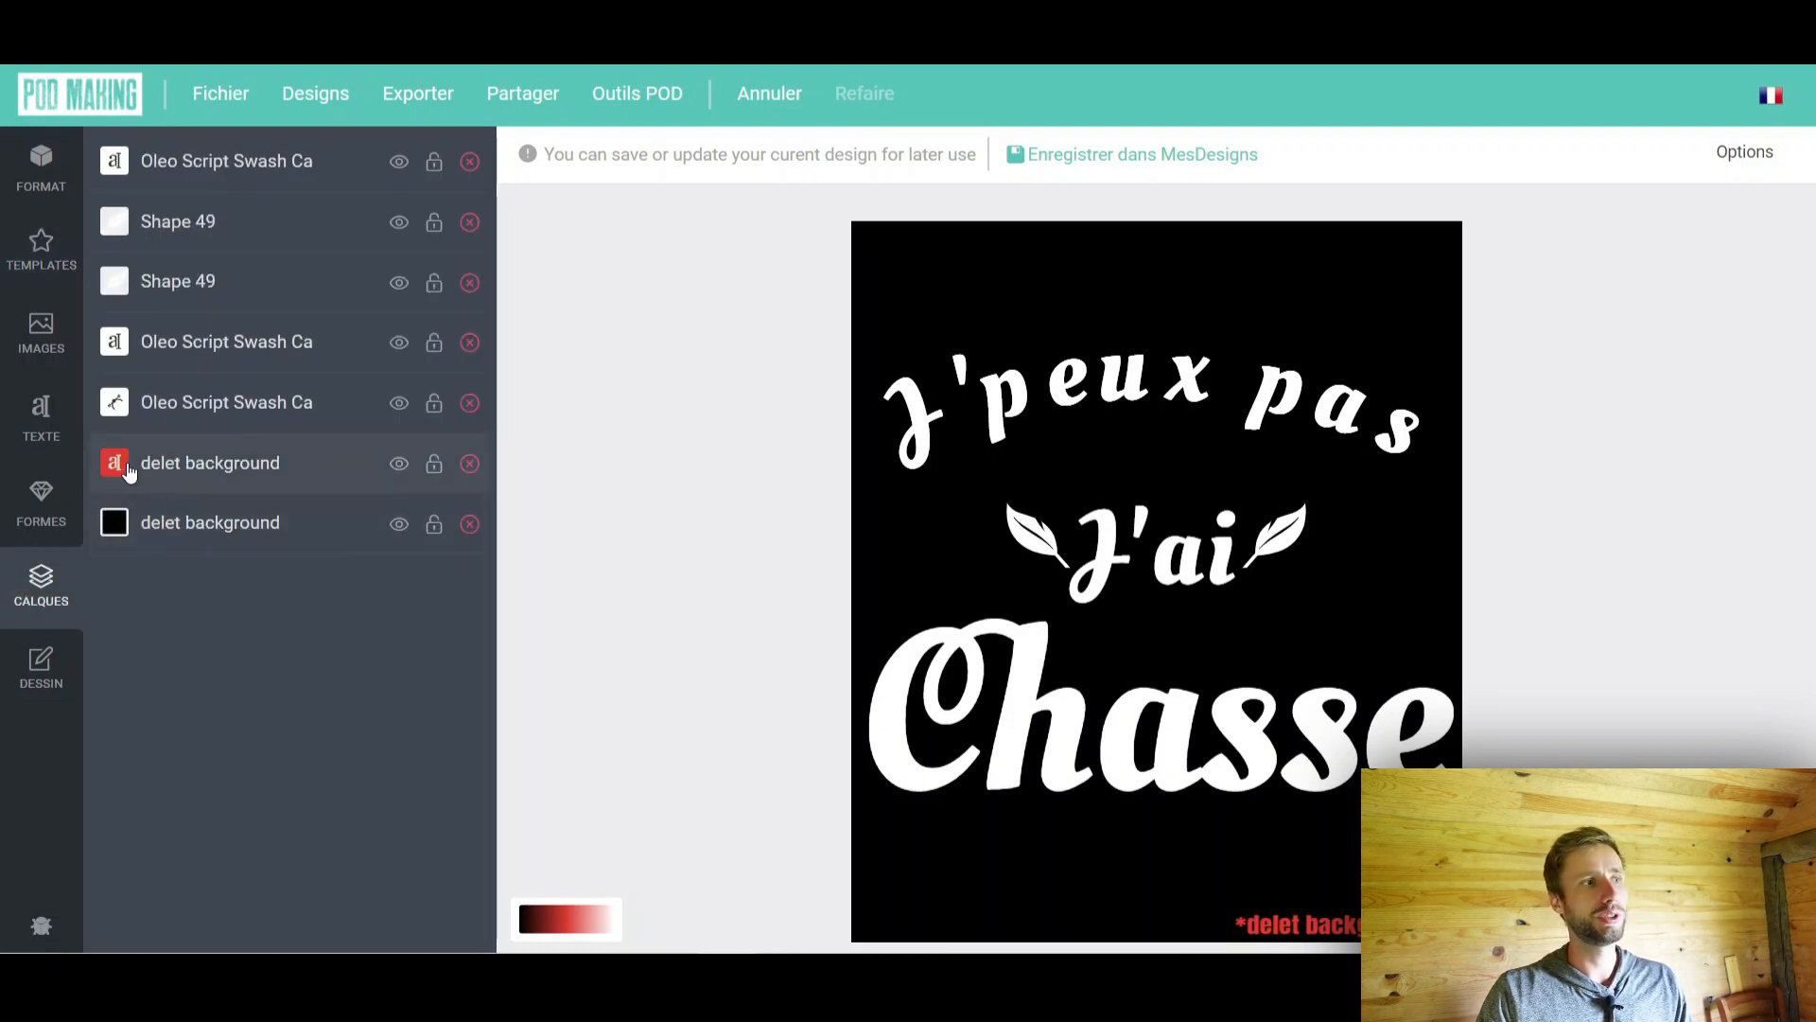
left_click(470, 466)
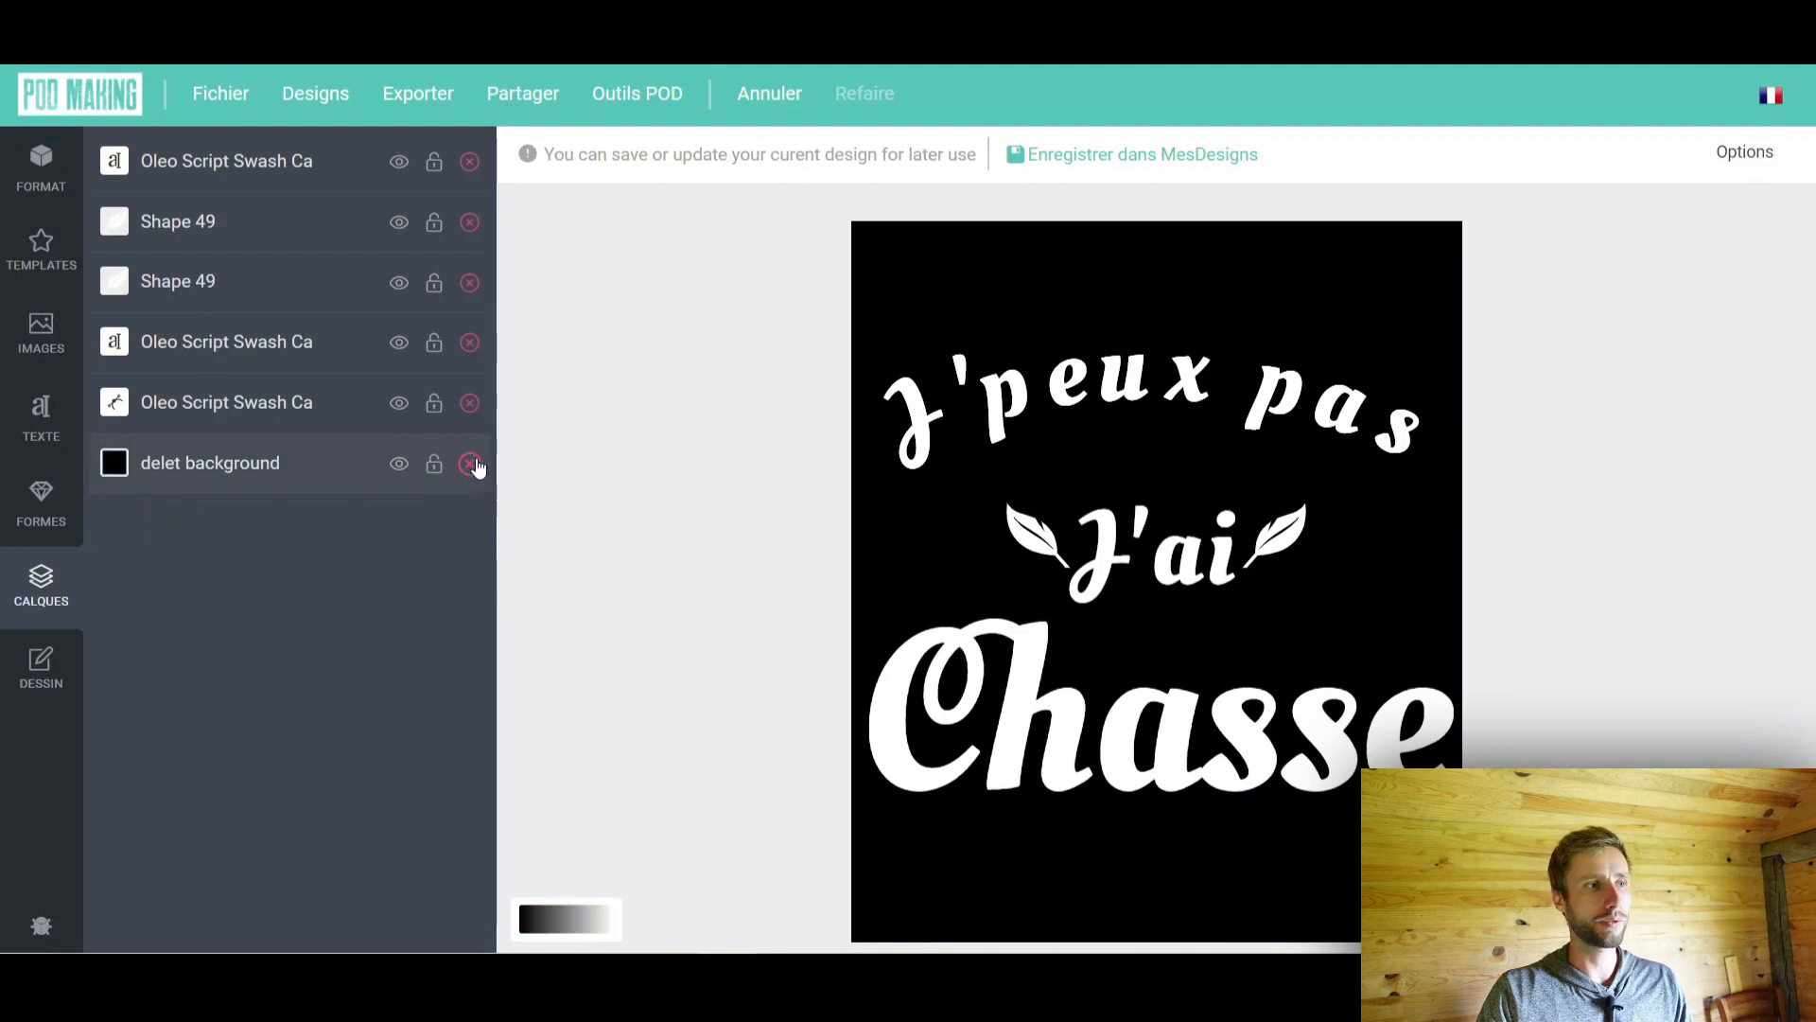
left_click(471, 465)
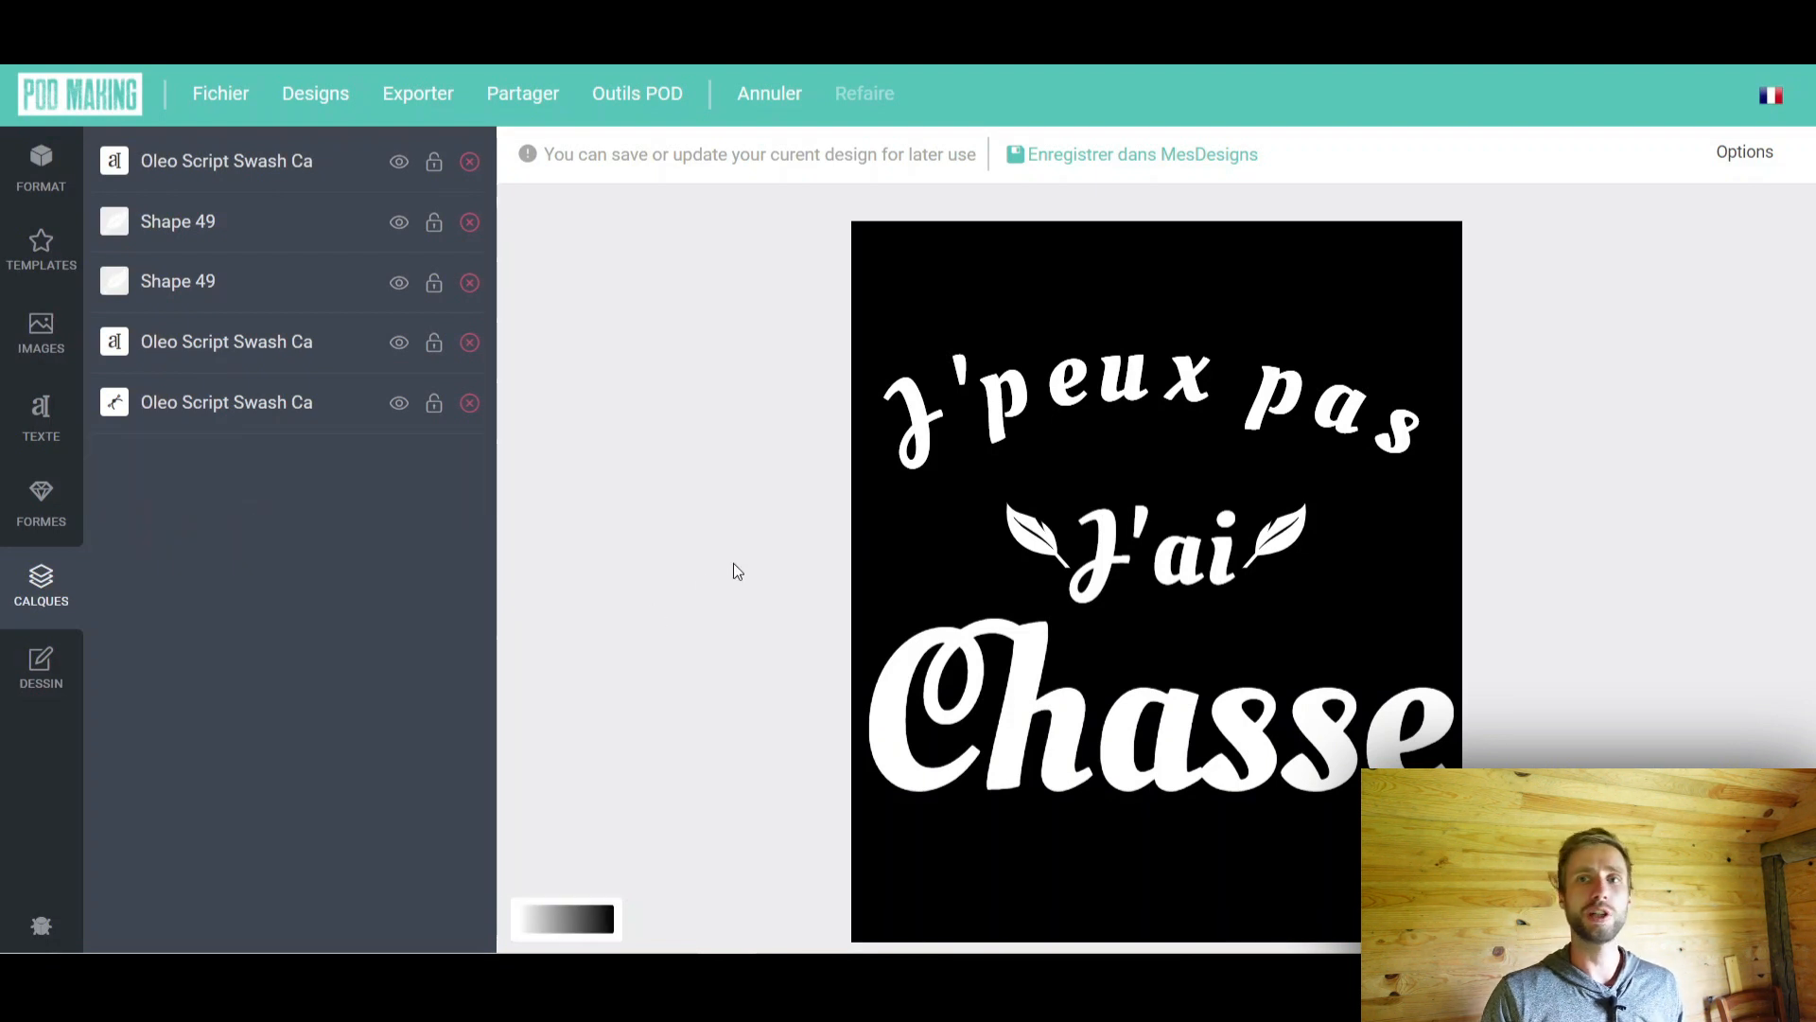
left_click(352, 111)
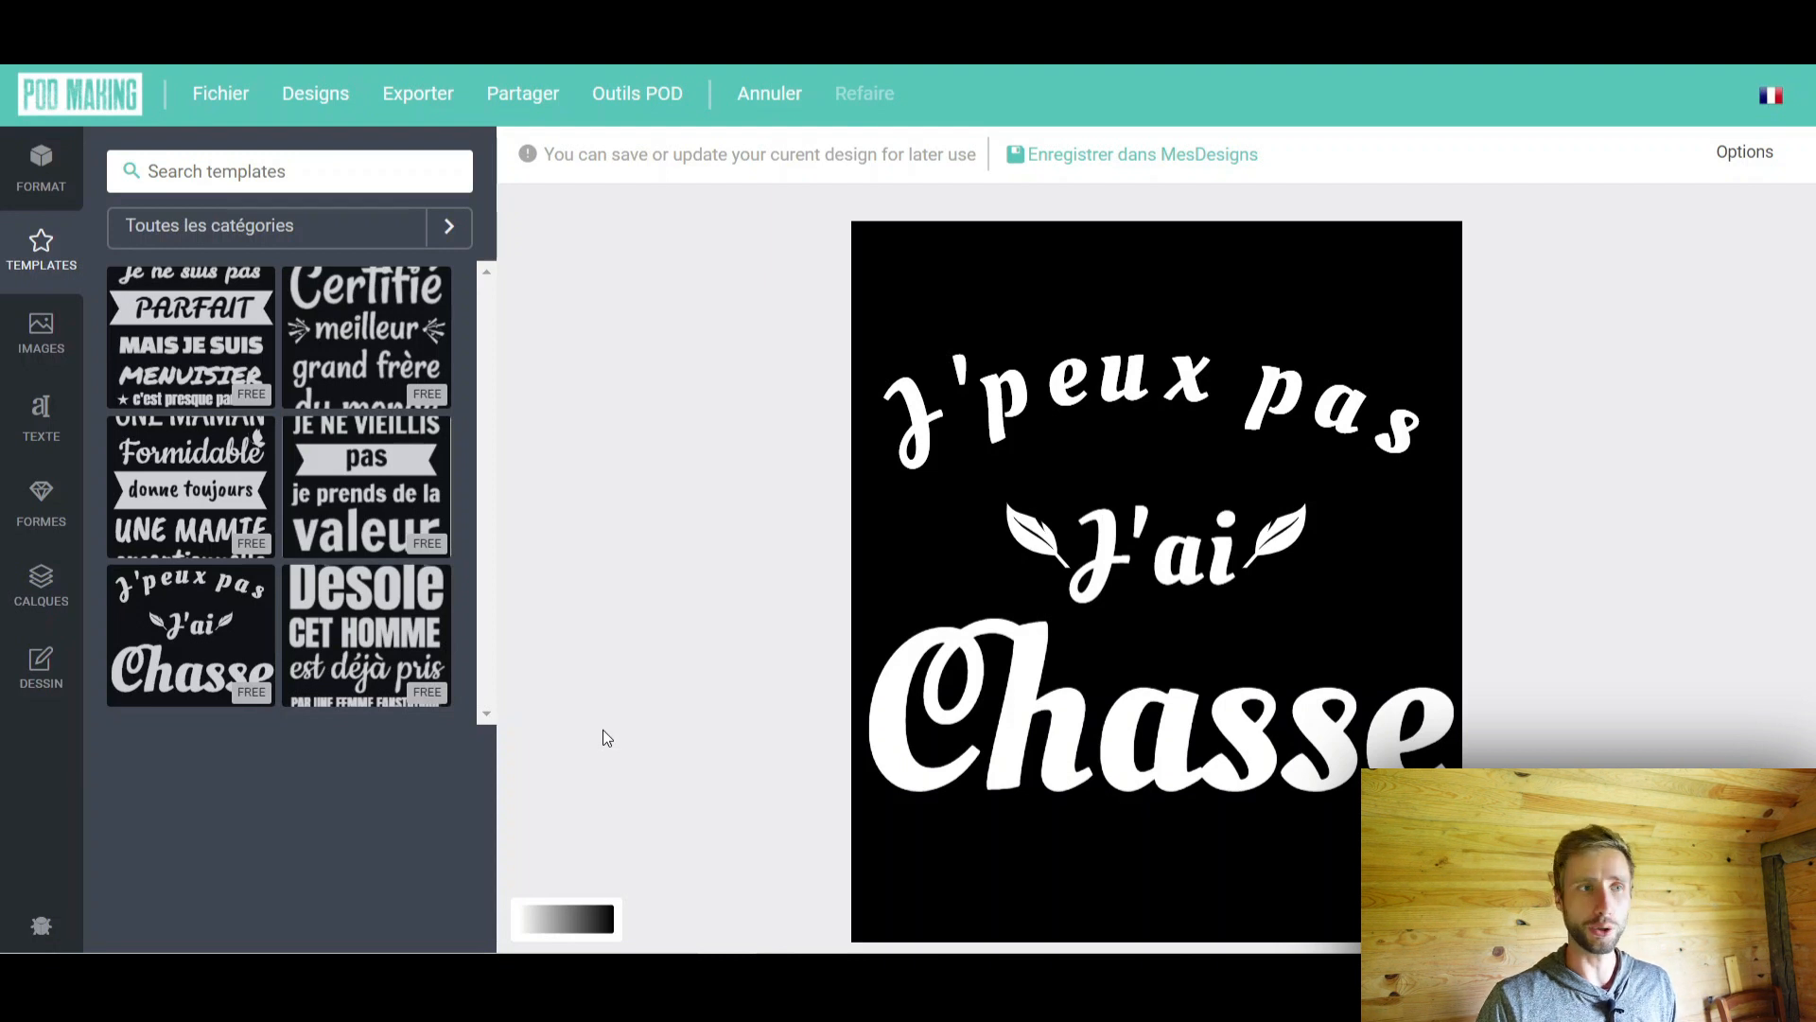
Try editing the "J'ai" text by adding spaces around it and line breaks after it
left_click(1123, 693)
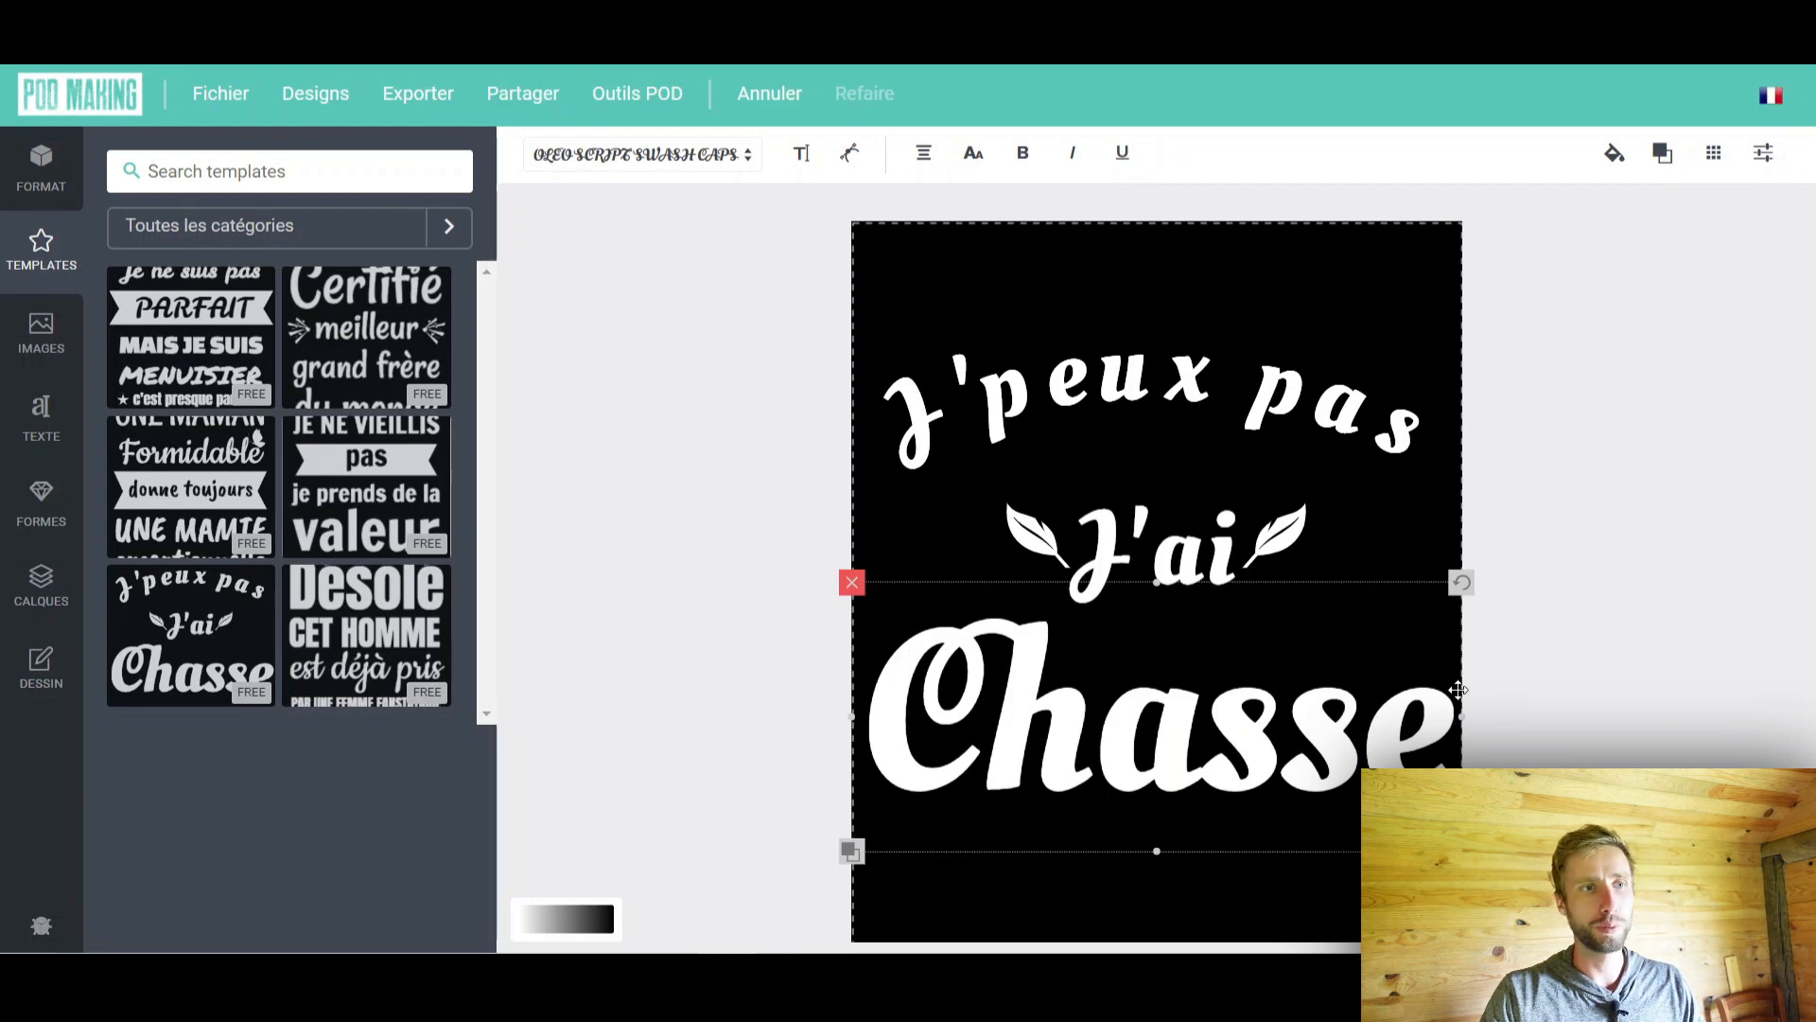
left_click(1118, 546)
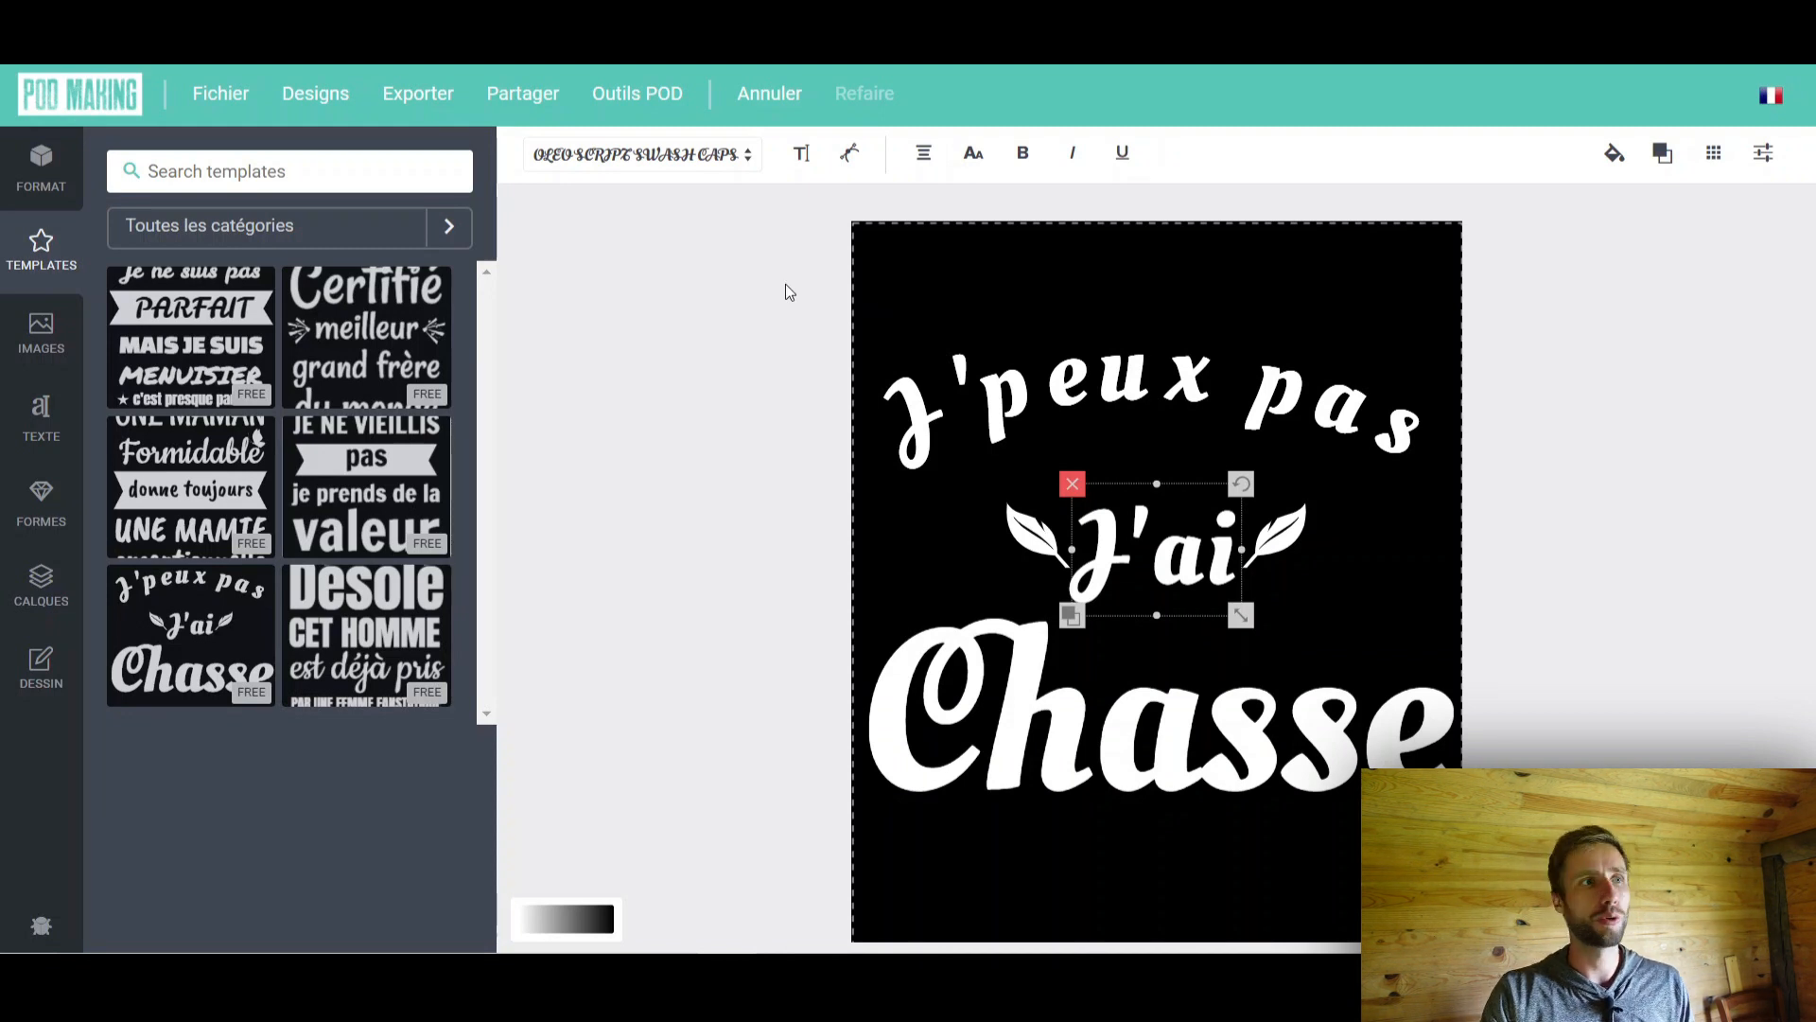
left_click(801, 154)
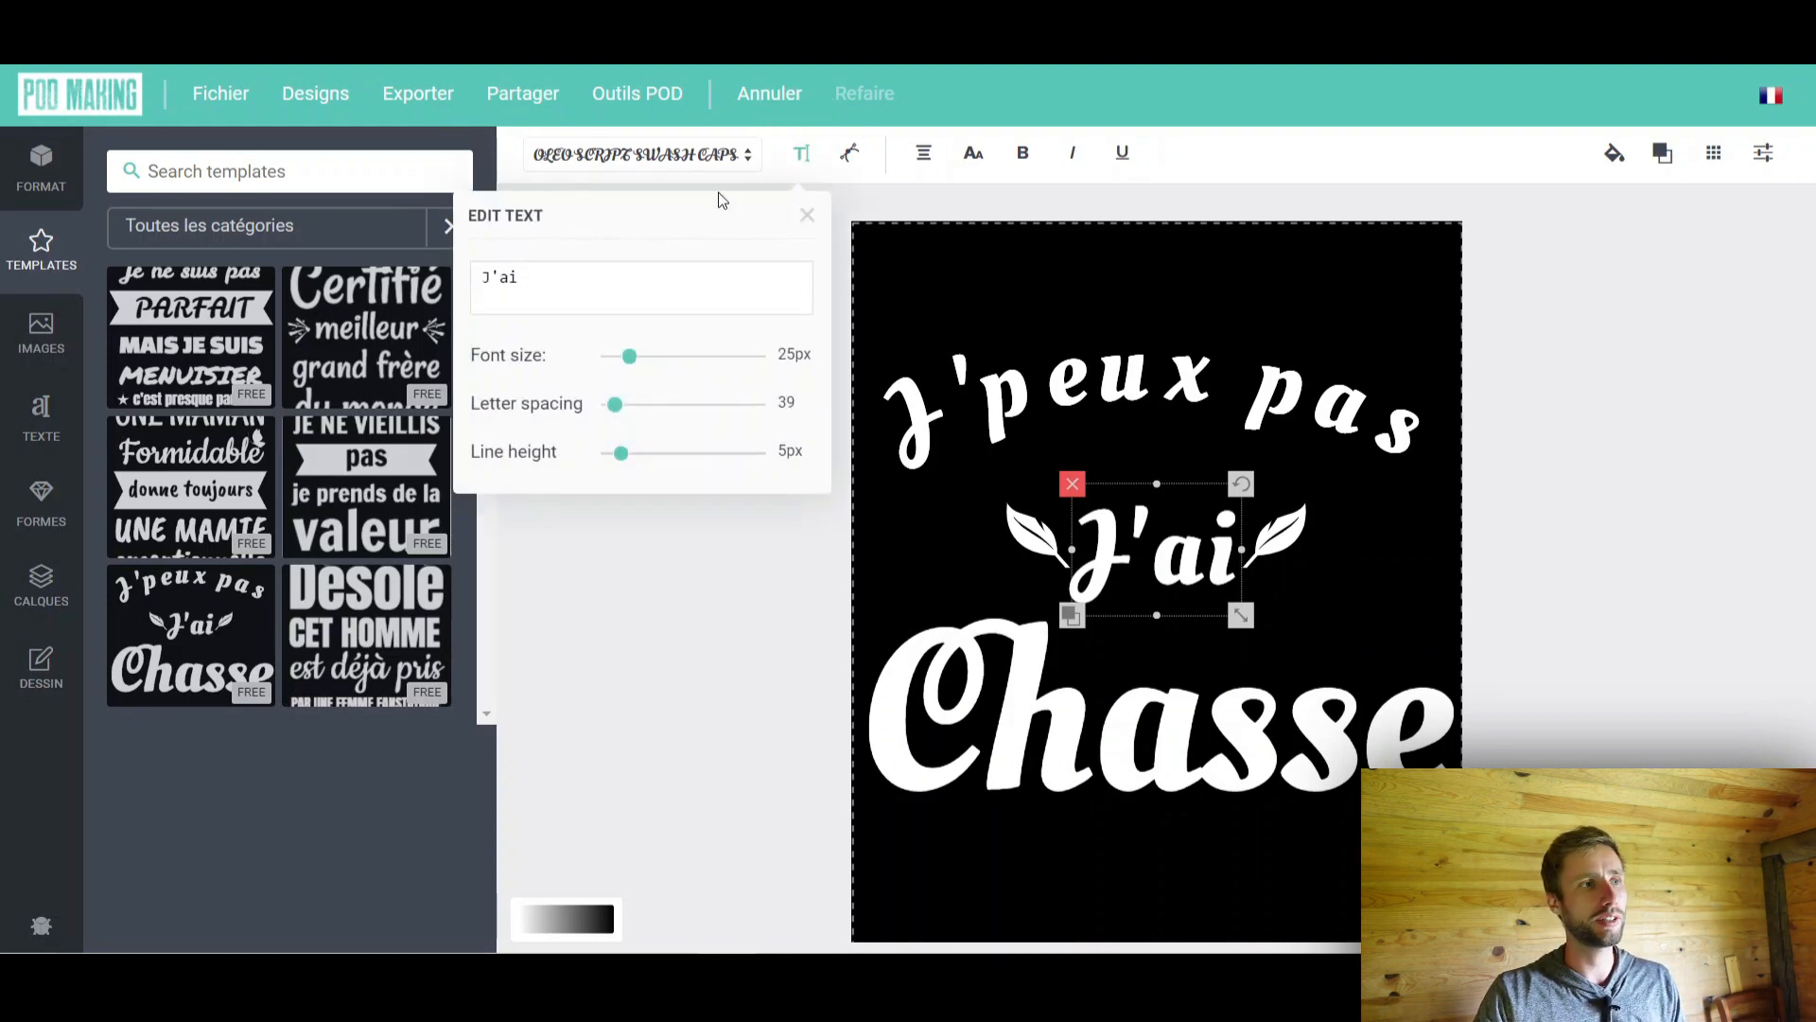
left_click(486, 277)
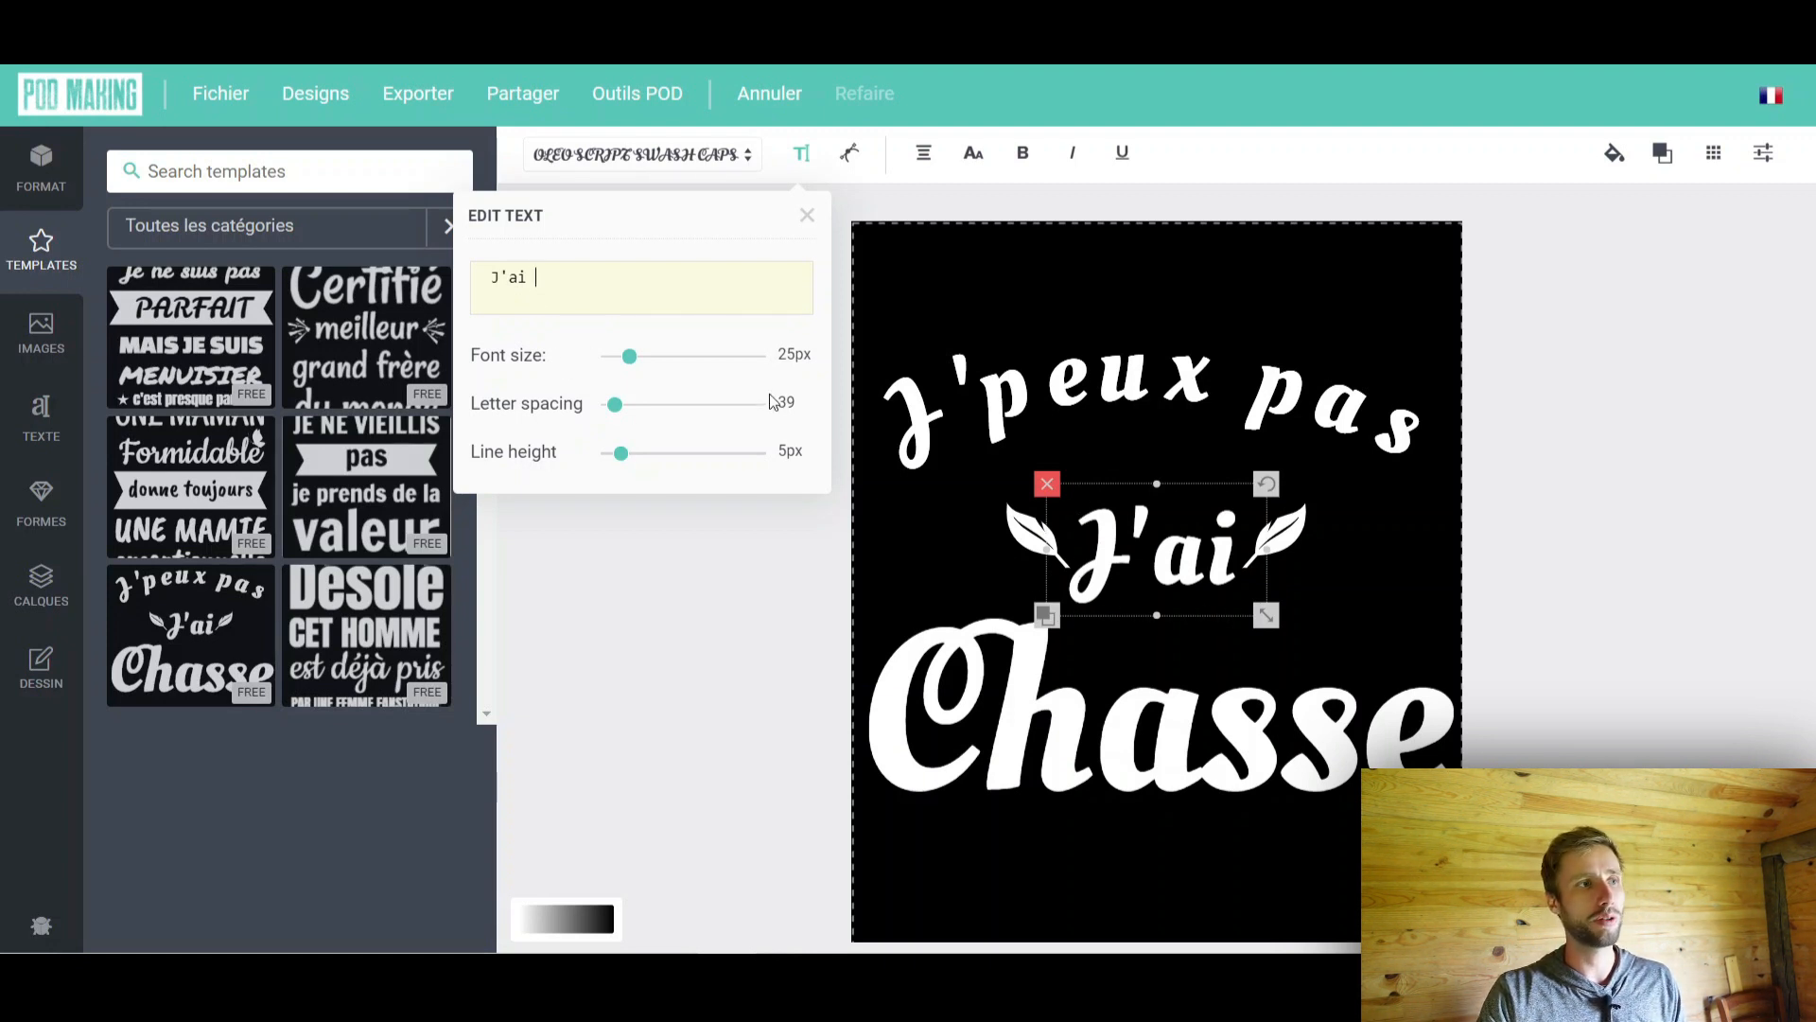
key("Return")
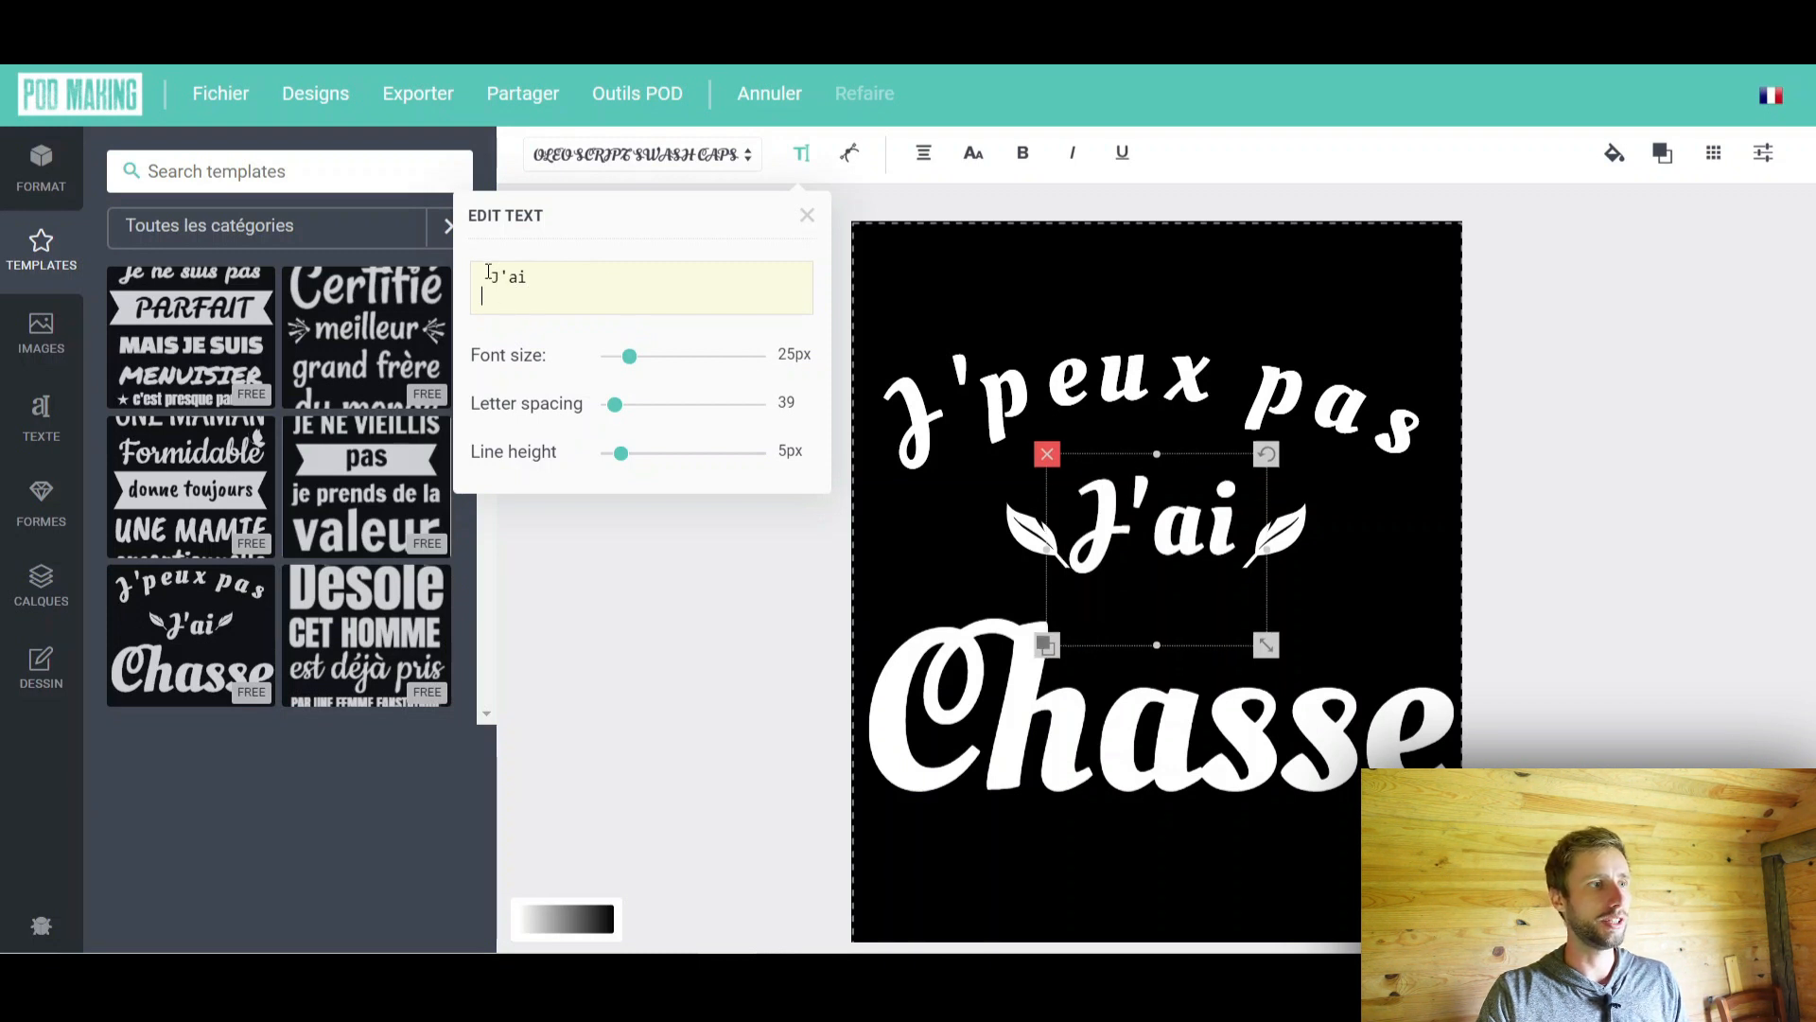
key("Return")
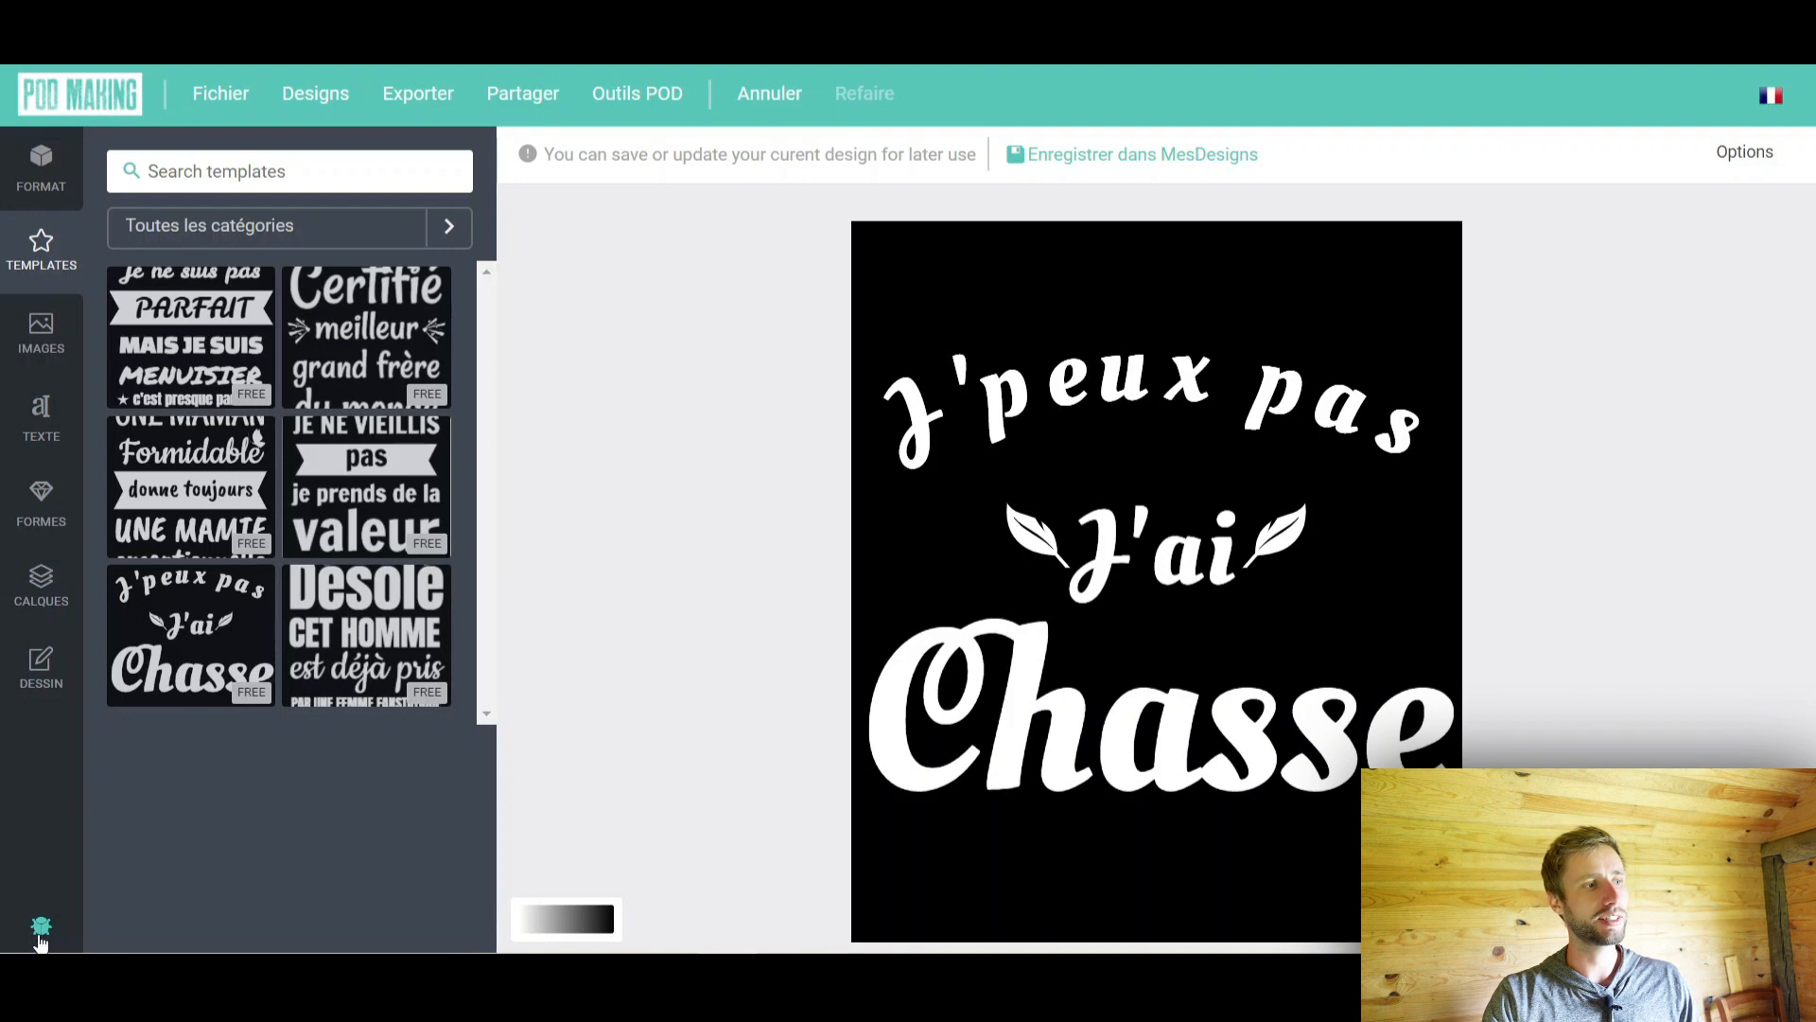
Open the form for submitting ideas and reporting bugs
left_click(40, 932)
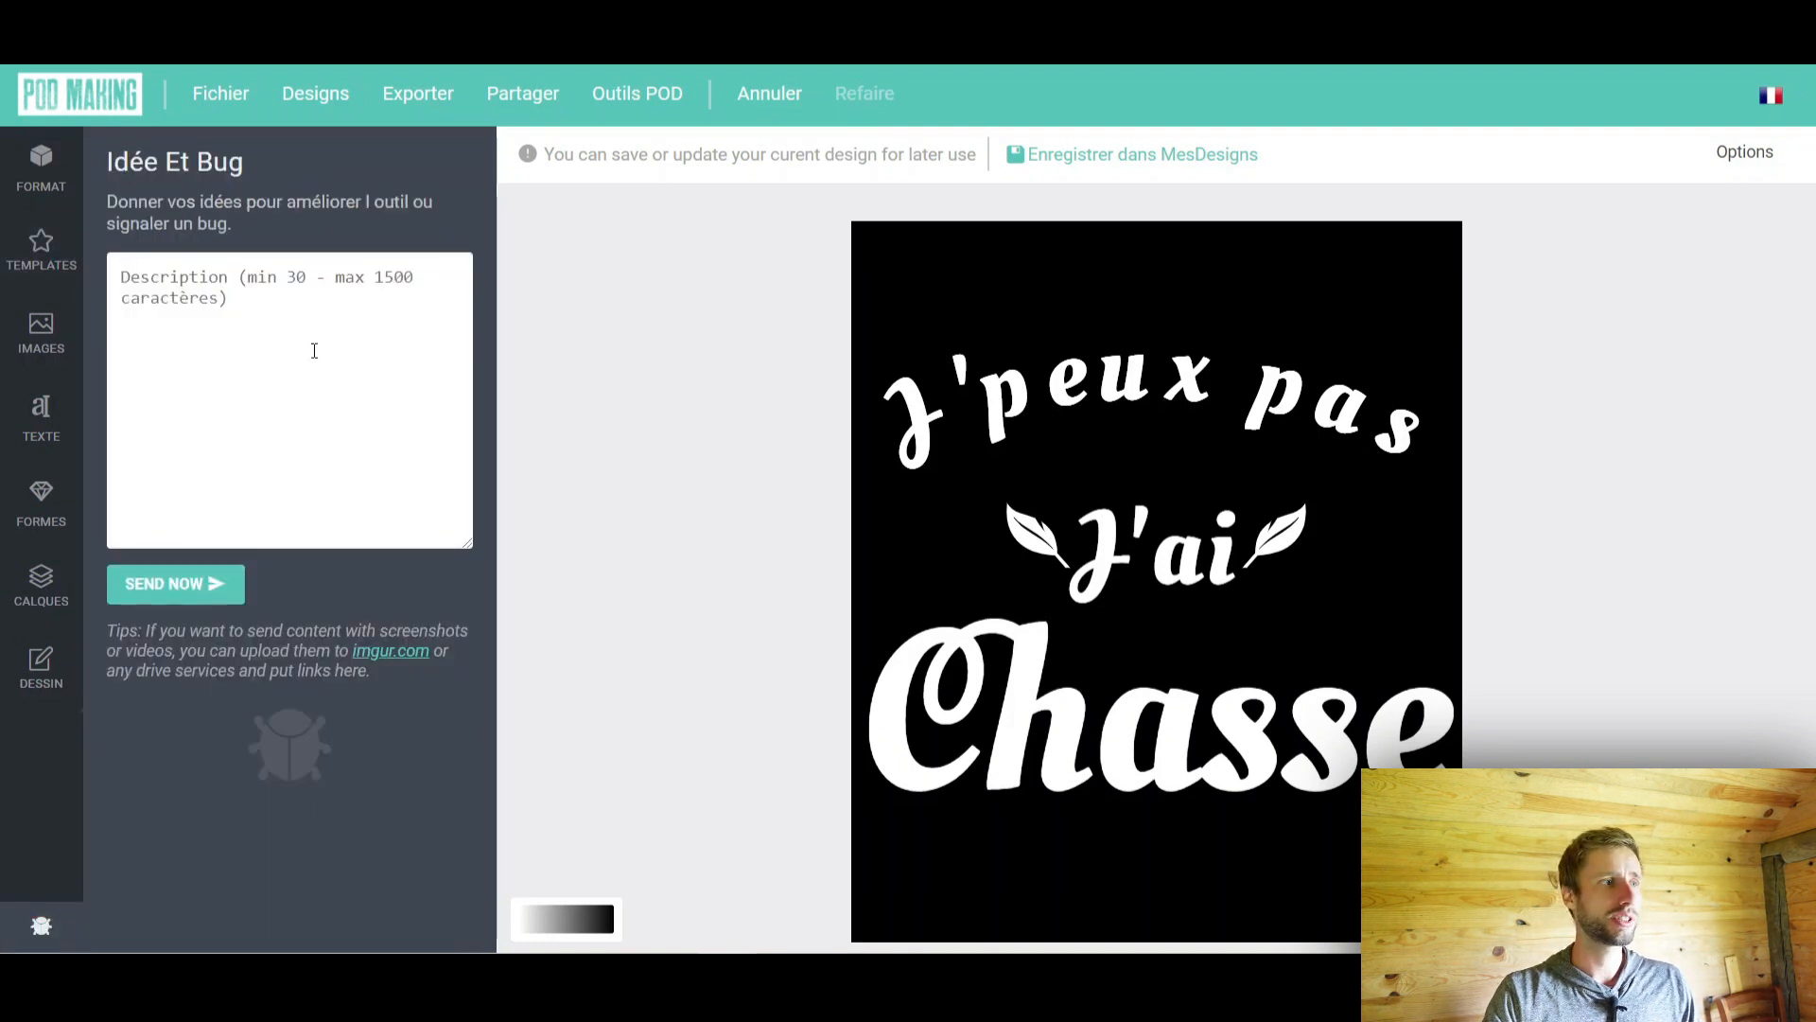